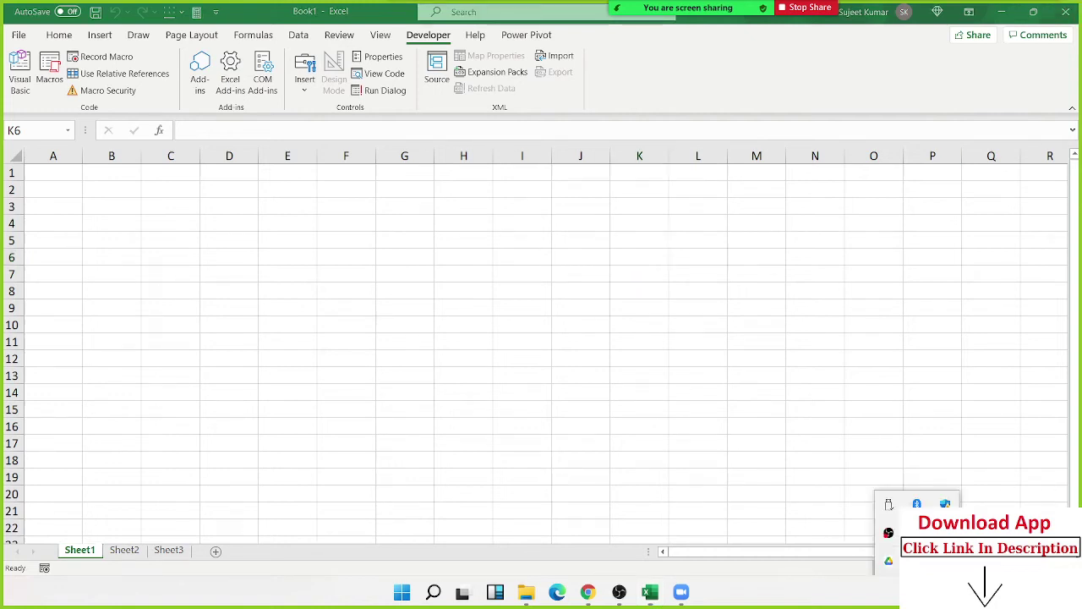
Select cells D3 and C2 and the range A1:G12, then reset the selection to A1
mouse_move(616, 9)
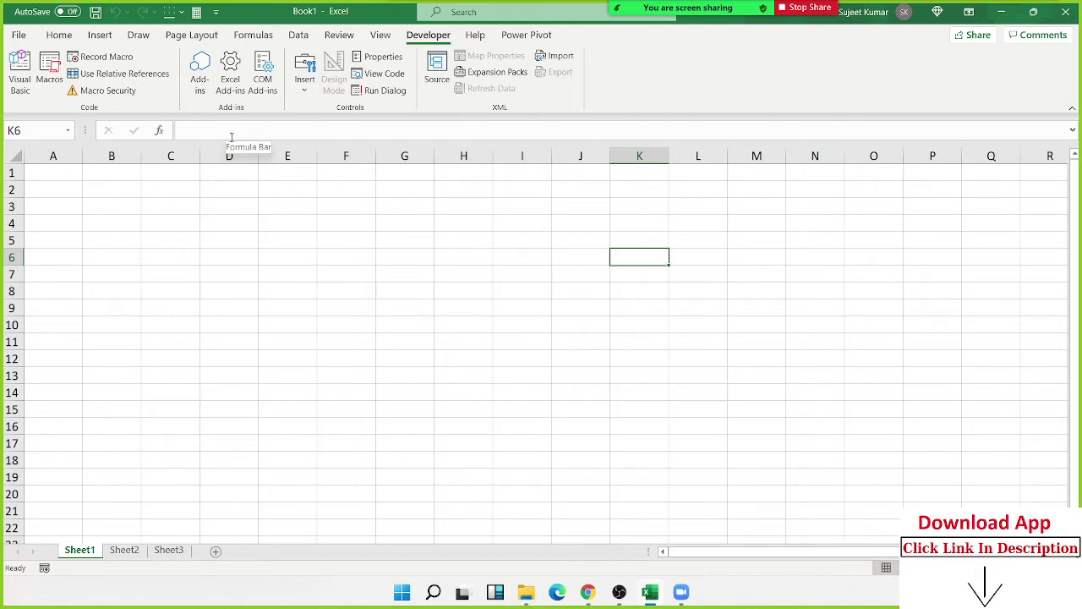
left_click(212, 210)
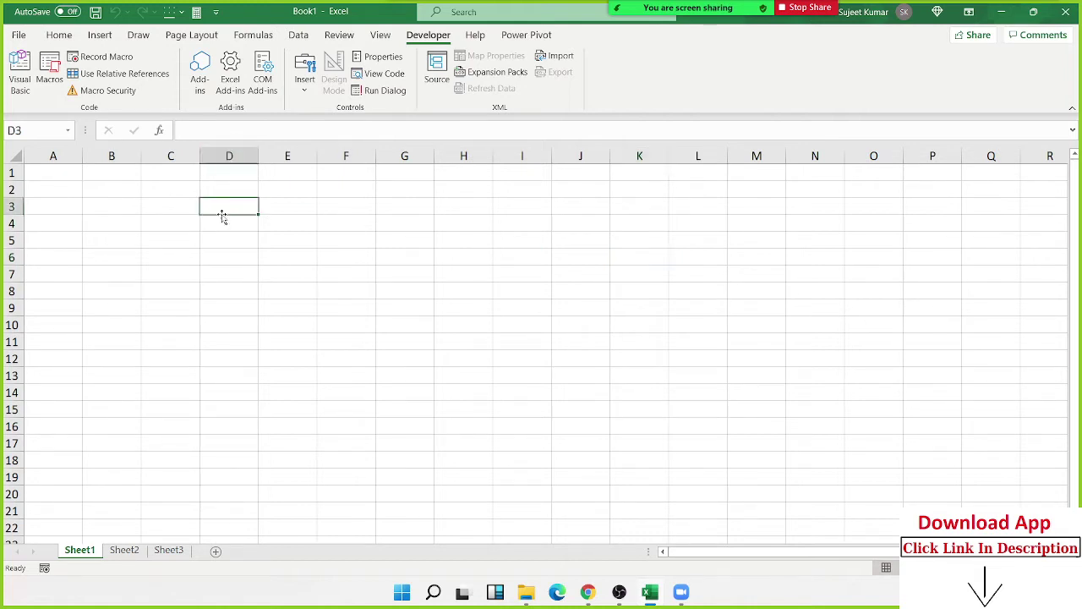
left_click(167, 183)
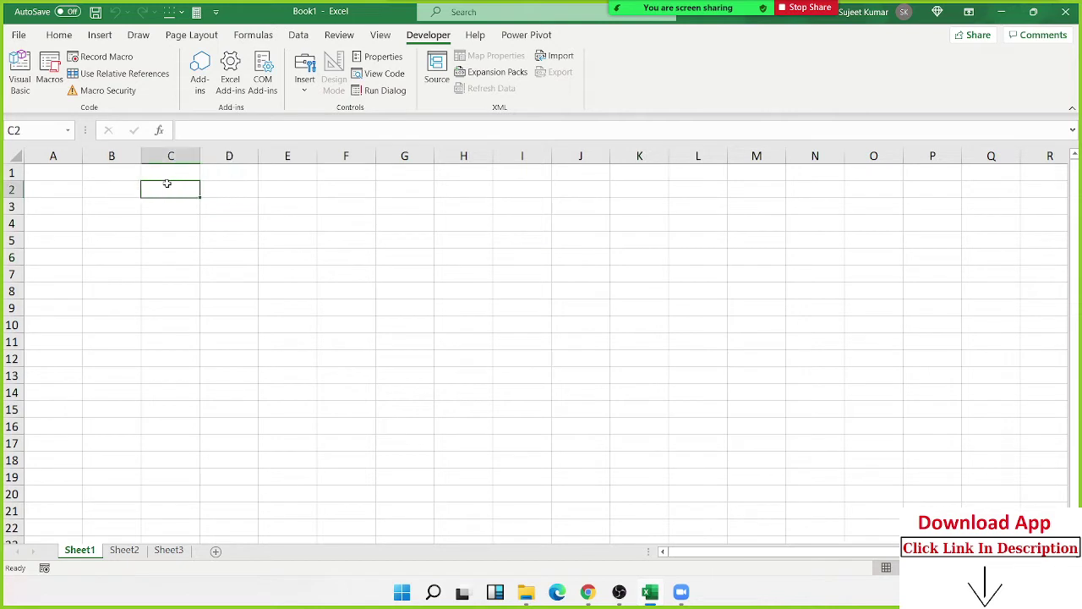
left_click_drag(44, 172, 397, 352)
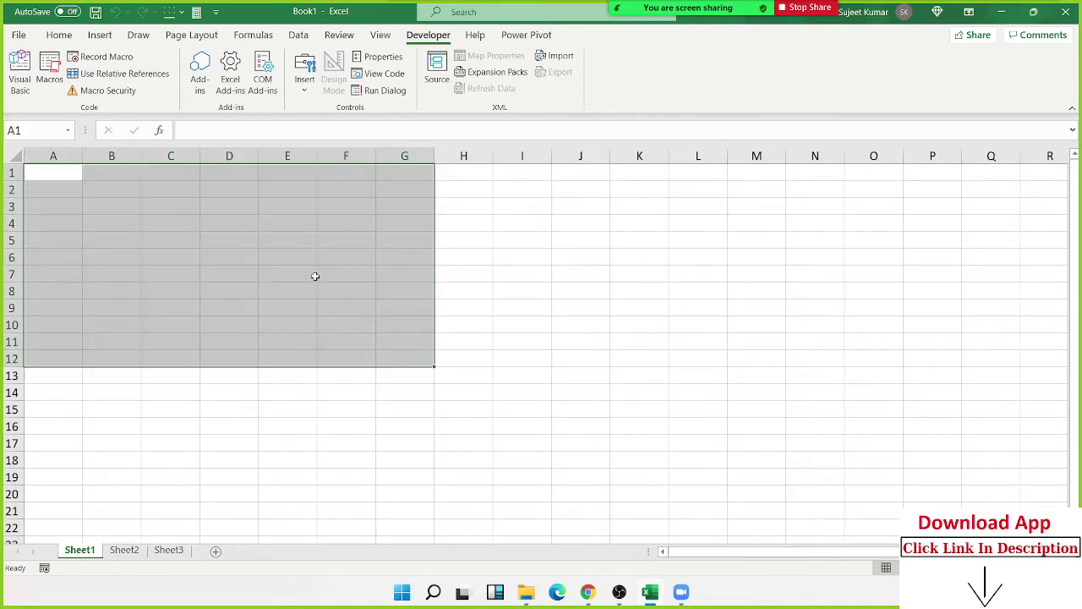
left_click(314, 277)
left_click(61, 178)
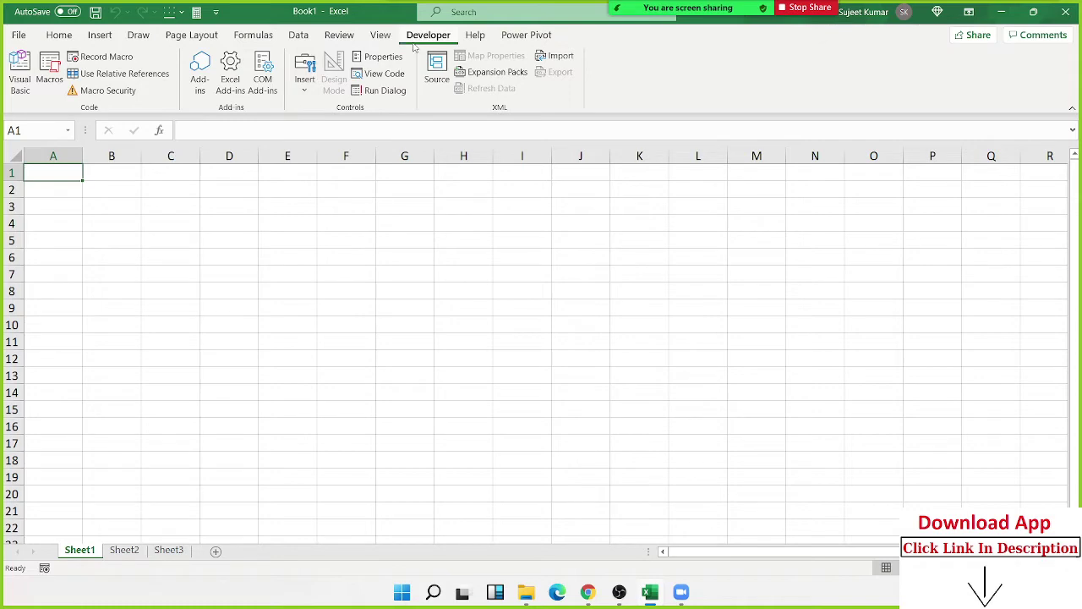
In Excel Options' ribbon customization, toggle the Developer tab off and back on, then apply
left_click(19, 35)
left_click(45, 549)
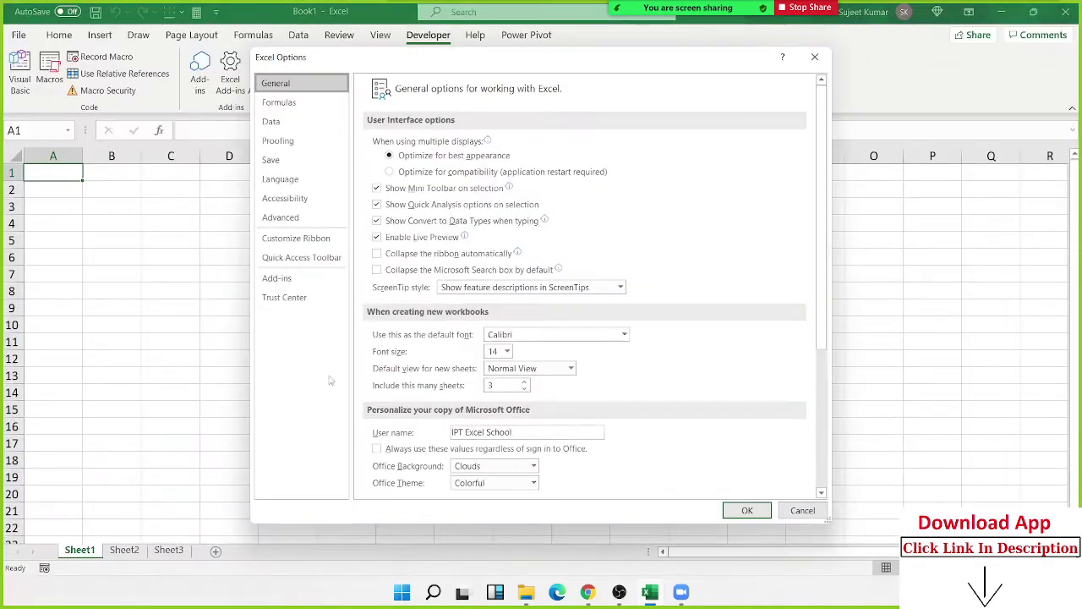
left_click(313, 239)
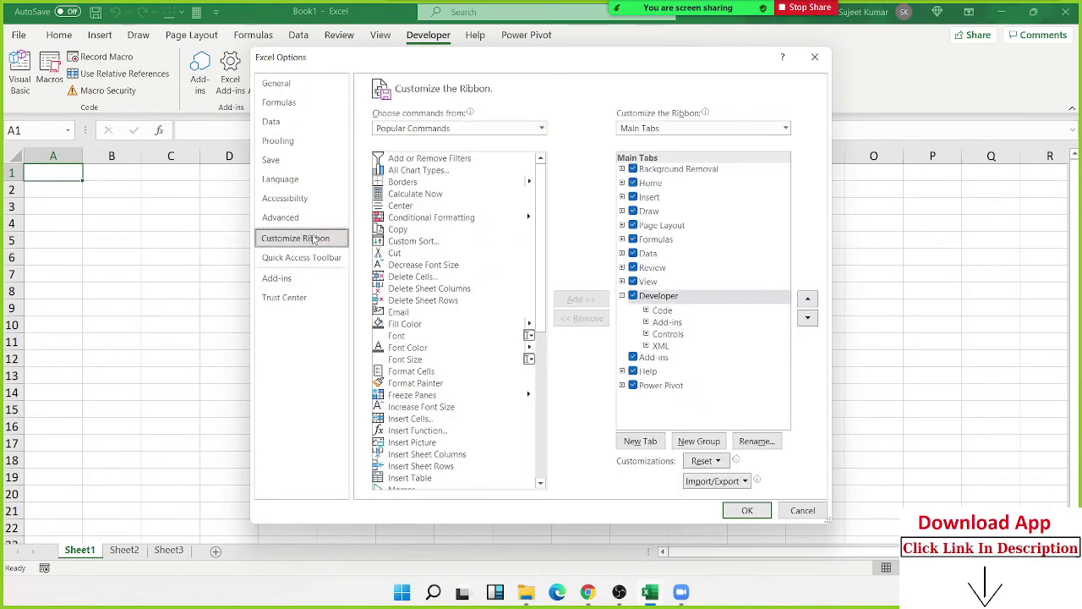
left_click(622, 296)
left_click(632, 296)
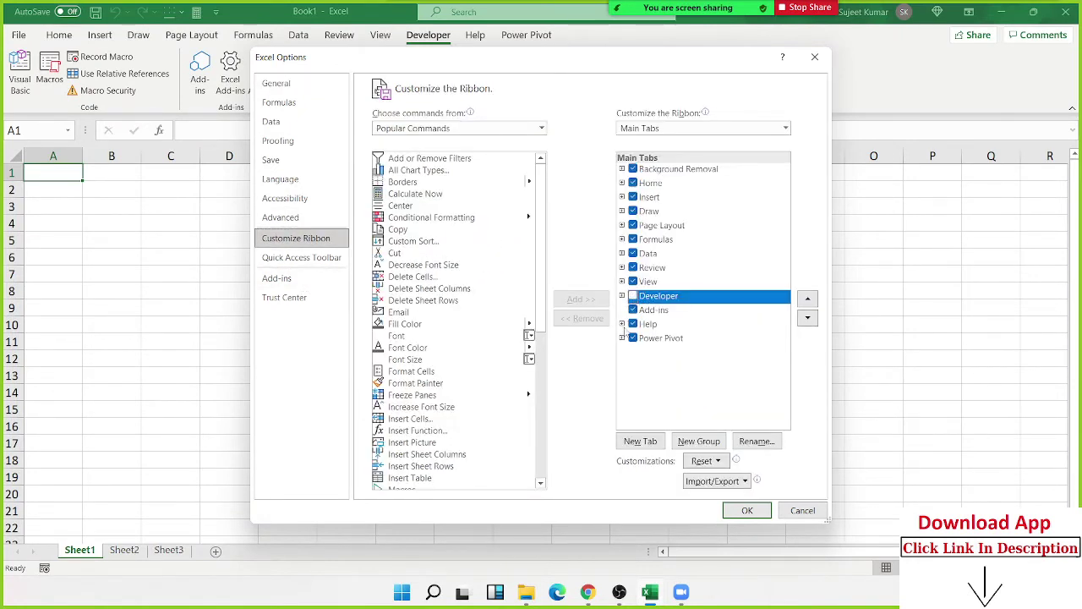
left_click(632, 295)
left_click(749, 510)
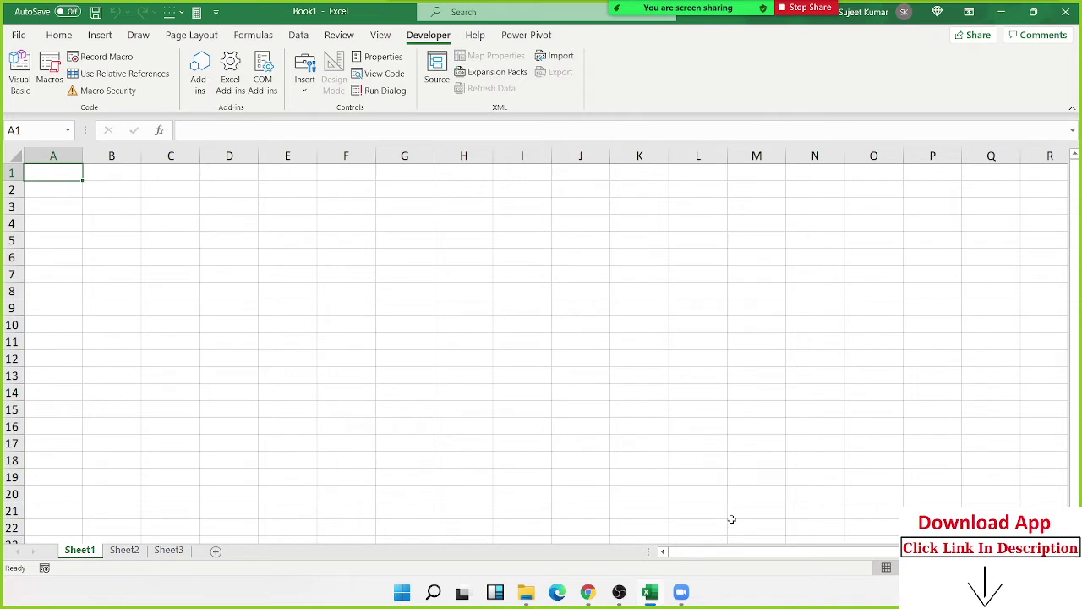
Select cells G10 and E7, then view the macro security settings and close them unchanged
left_click(388, 321)
left_click(293, 268)
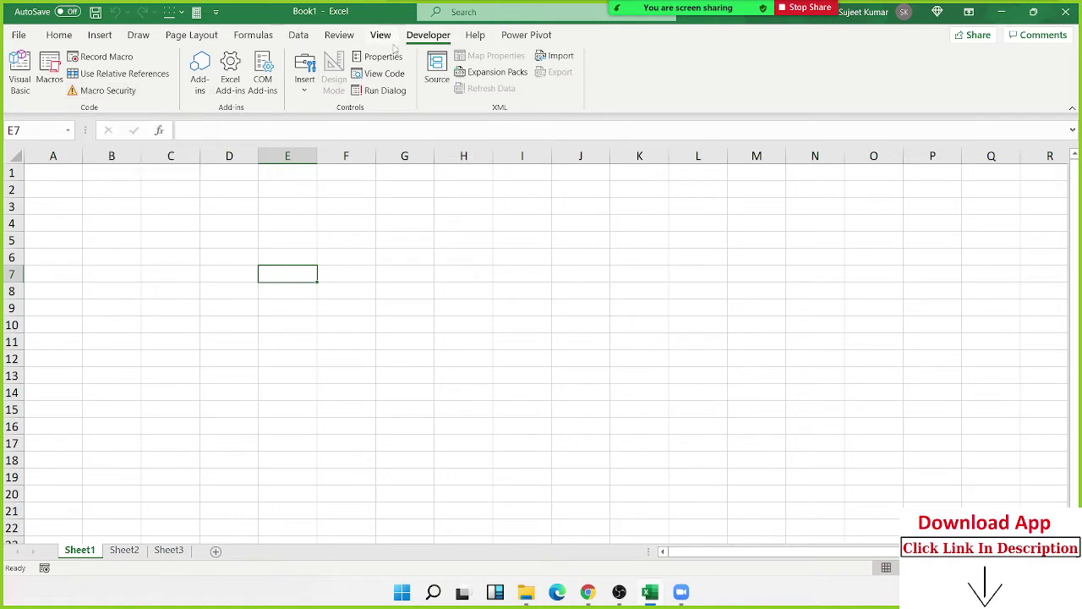
left_click(132, 93)
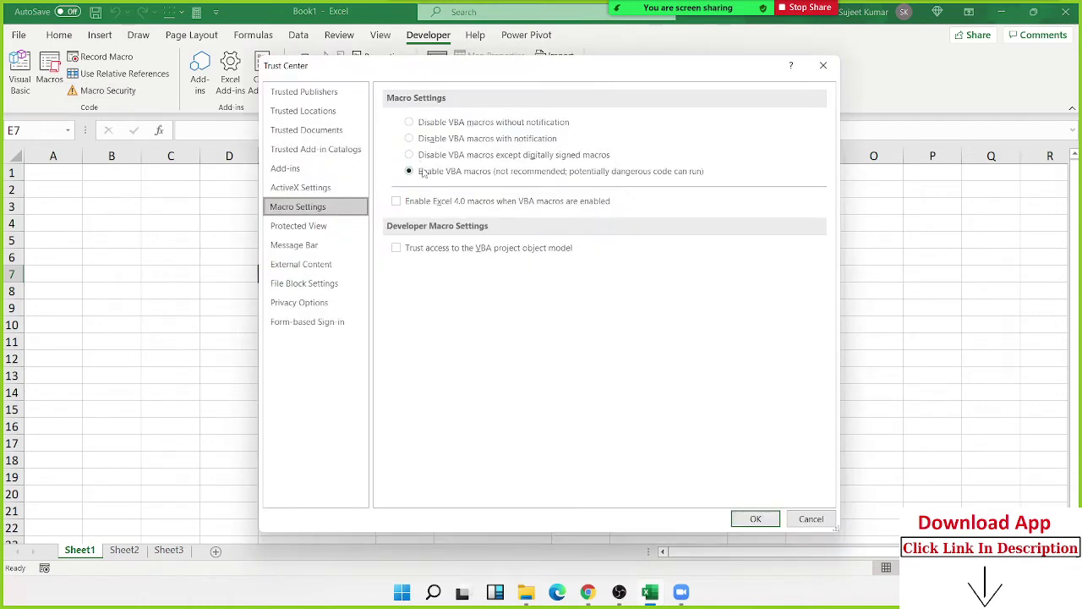
key("Return")
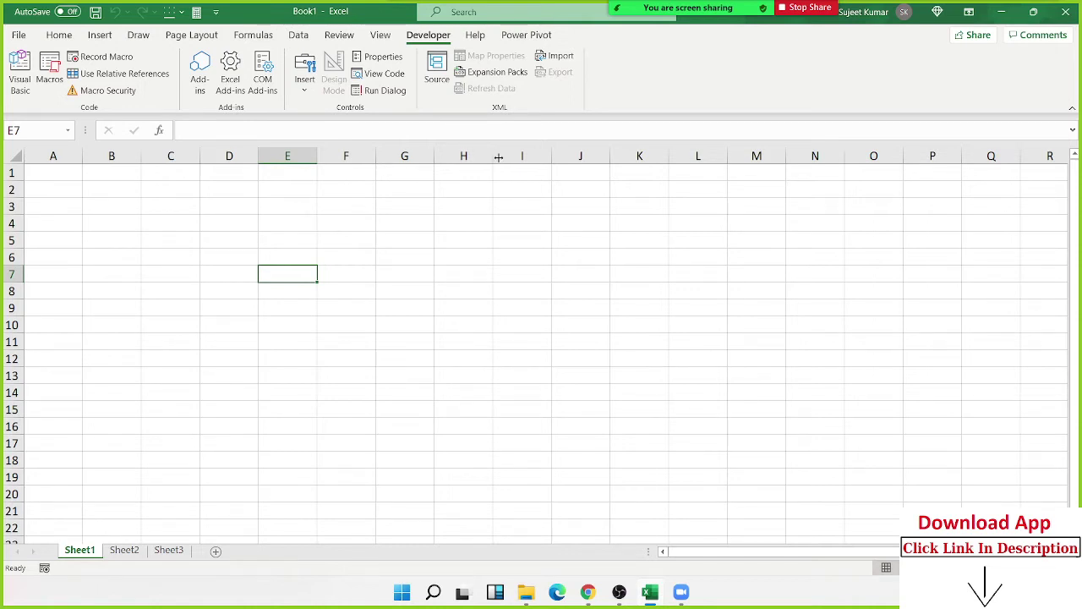
Show and then close the meeting participants list
mouse_move(688, 11)
mouse_move(537, 33)
mouse_move(626, 30)
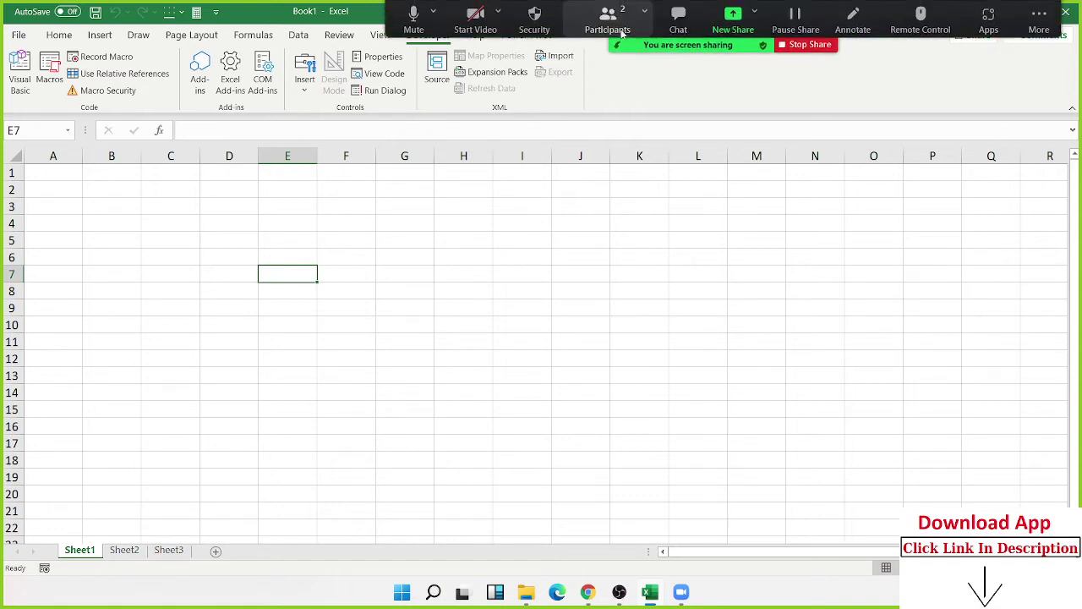
left_click(615, 23)
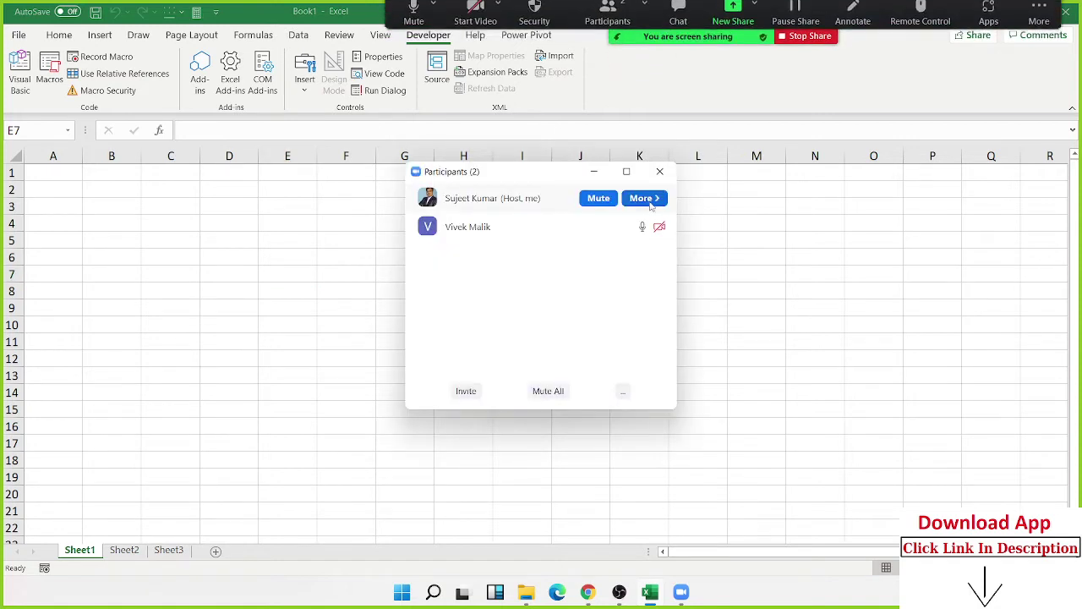
left_click(674, 176)
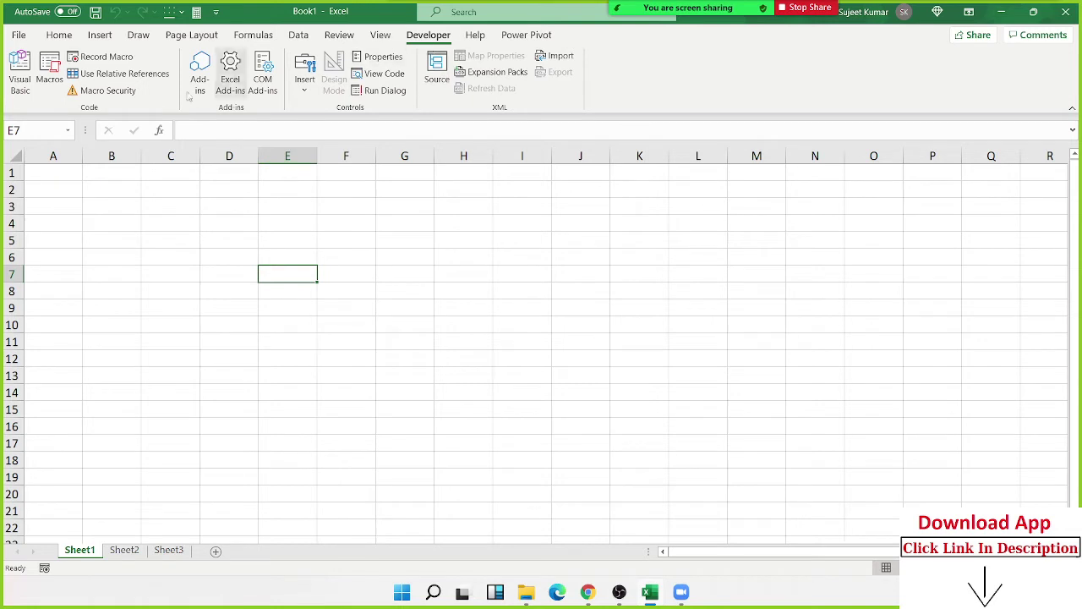
Set macro security to enable all VBA macros
left_click(124, 96)
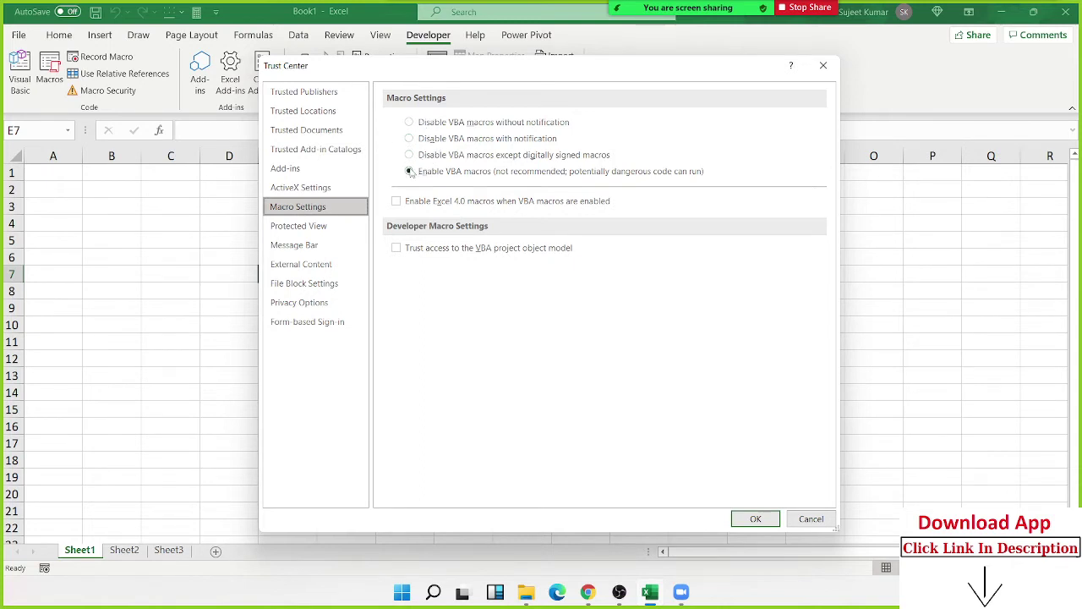
left_click(409, 171)
left_click(824, 68)
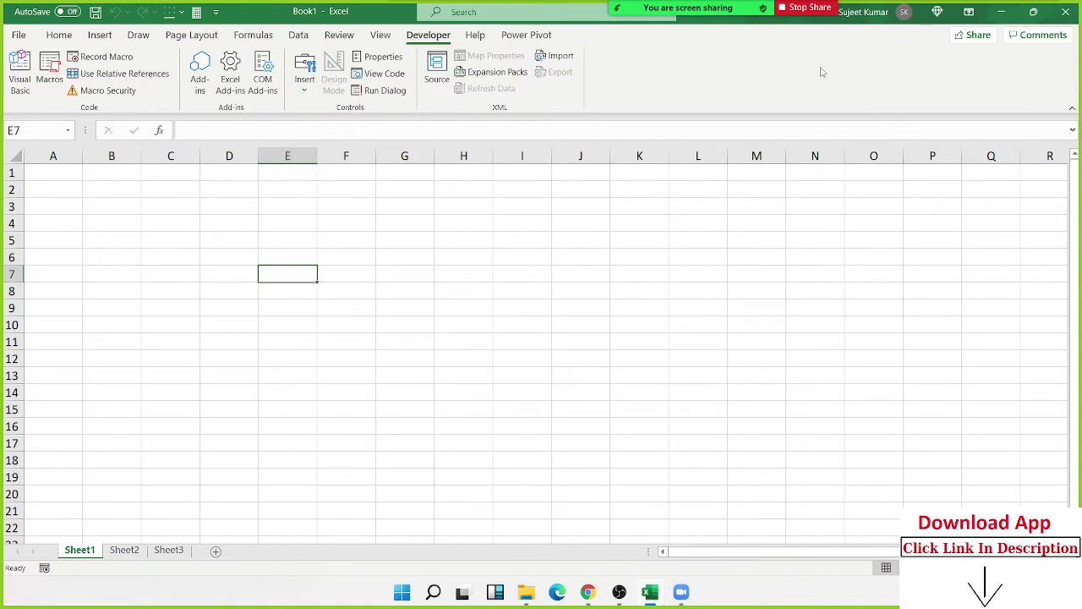
Show the desktop and confirm in Data1's Properties that its file type is .xlsx
left_click(558, 208)
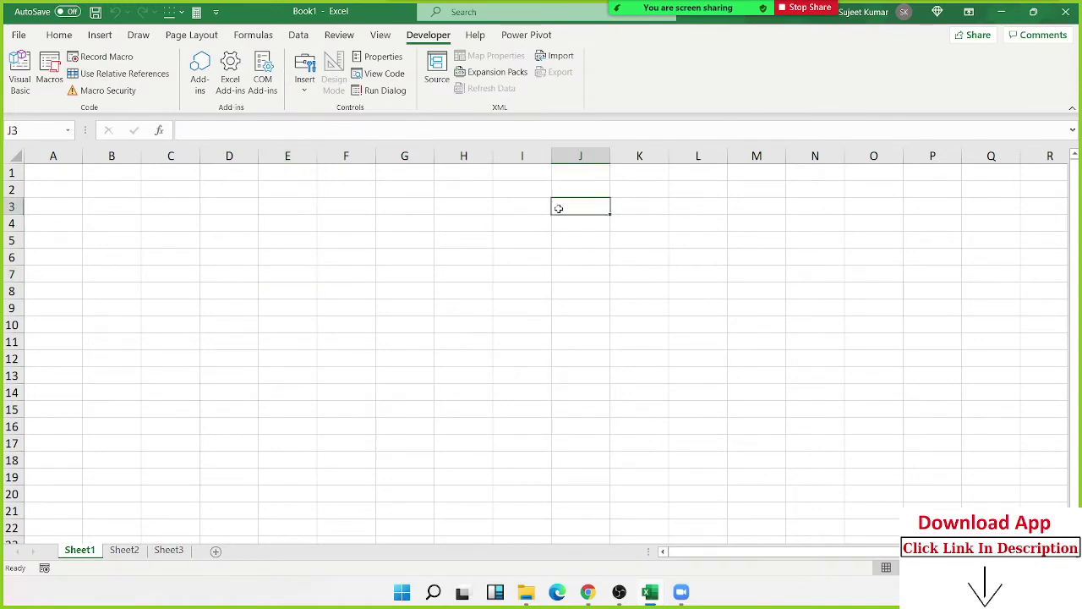
key("super+d")
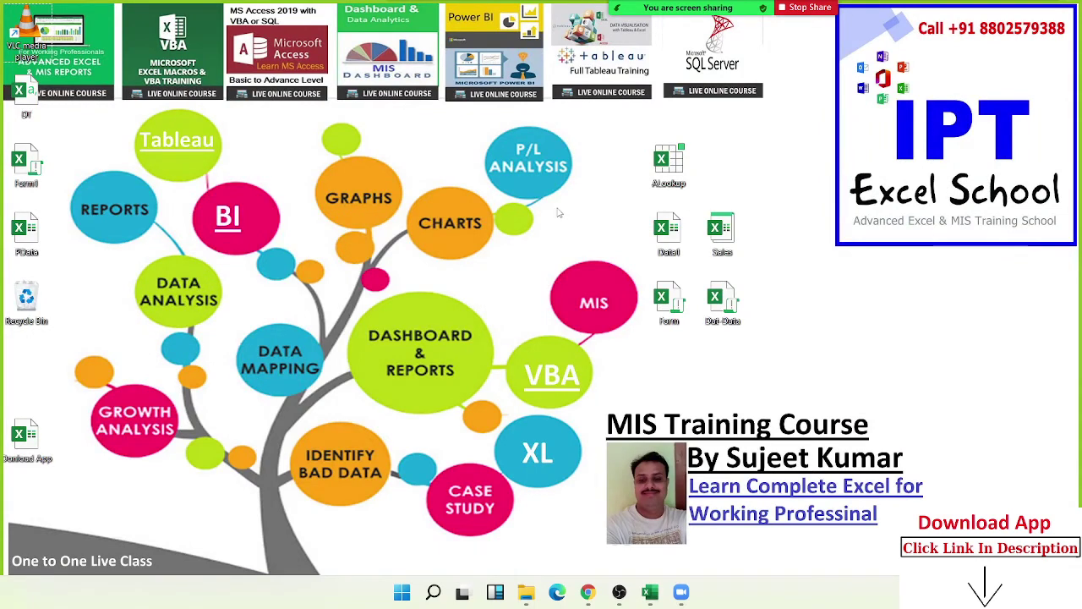
left_click_drag(617, 215, 693, 272)
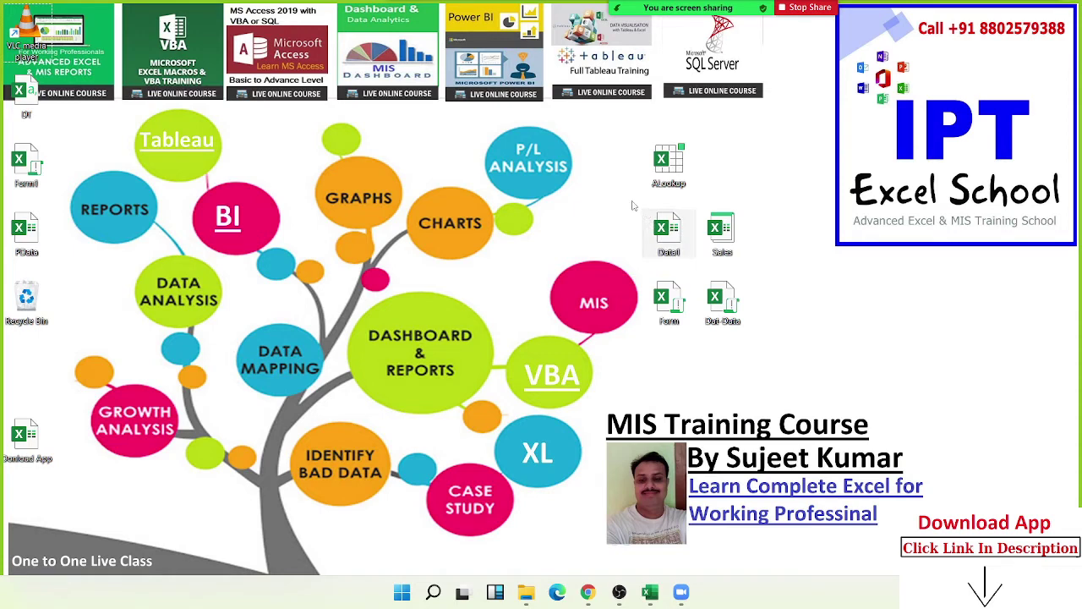
left_click_drag(632, 201, 680, 263)
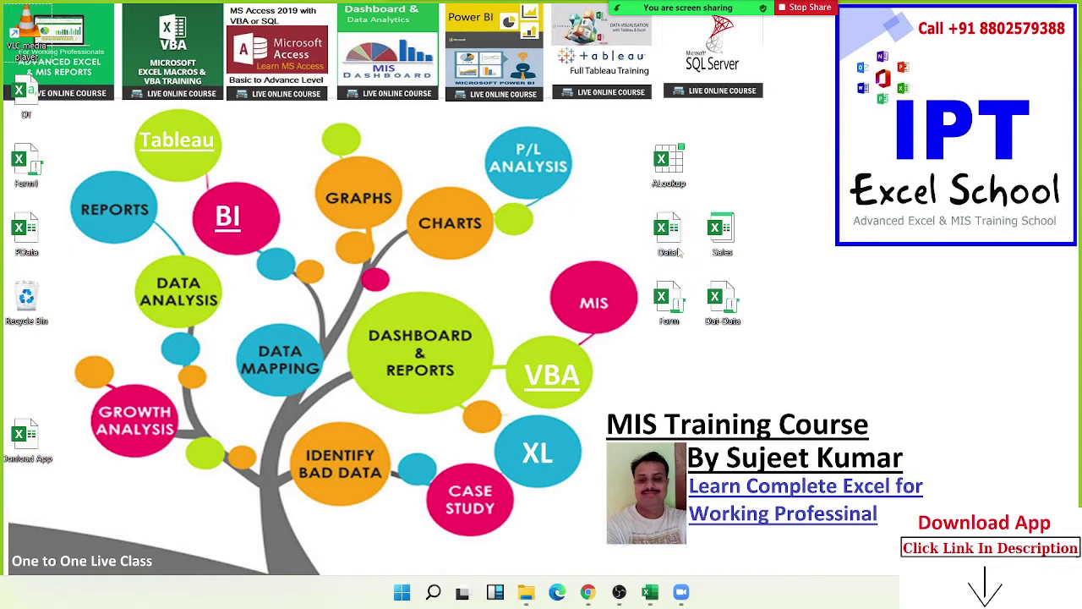
mouse_move(668, 246)
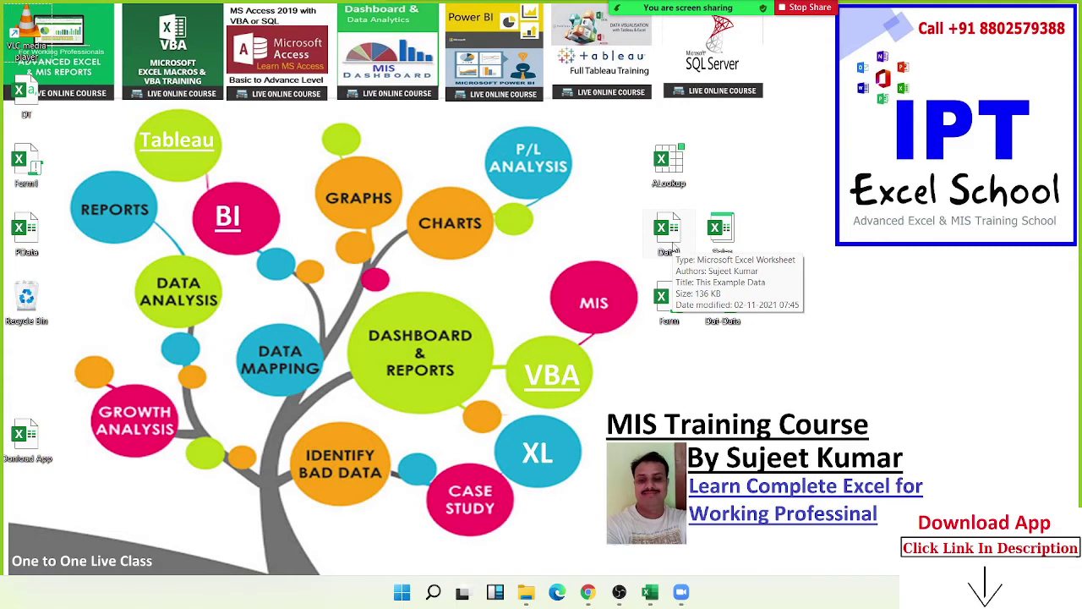
right_click(669, 247)
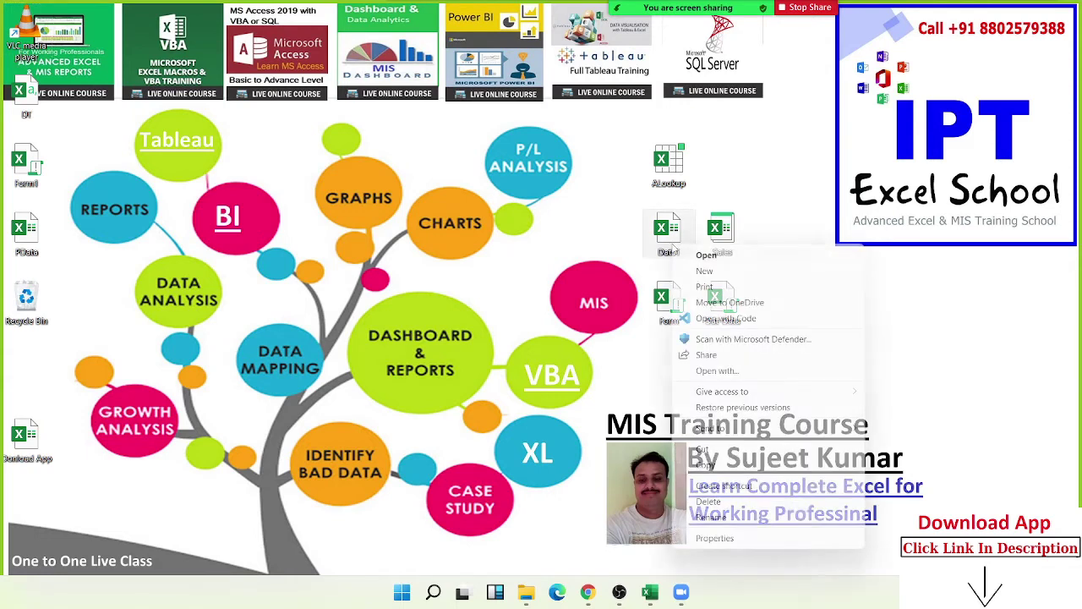
left_click(760, 545)
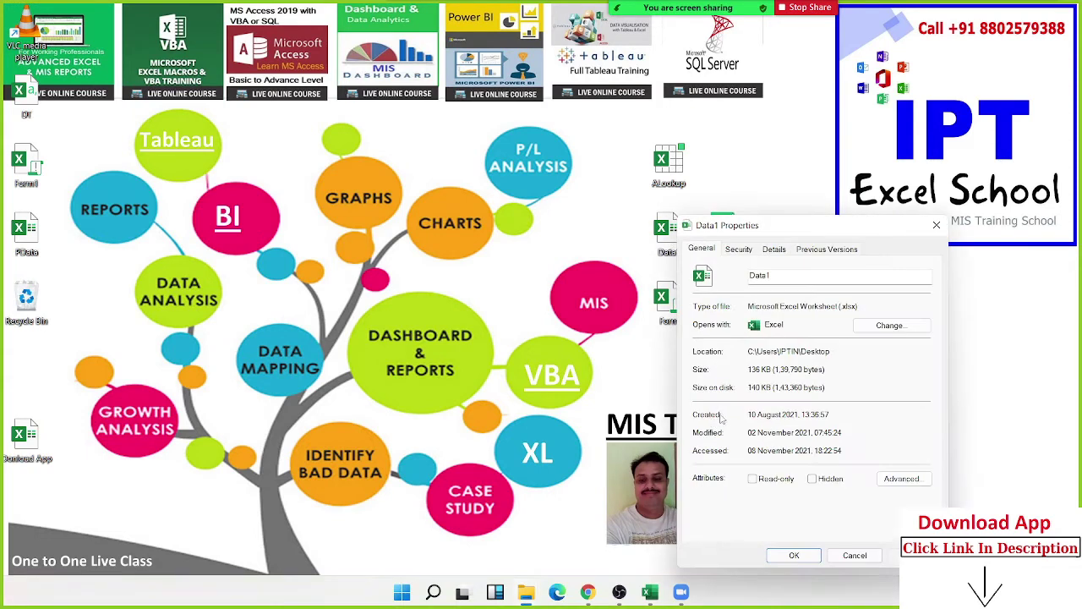
double_click(845, 307)
left_click(937, 227)
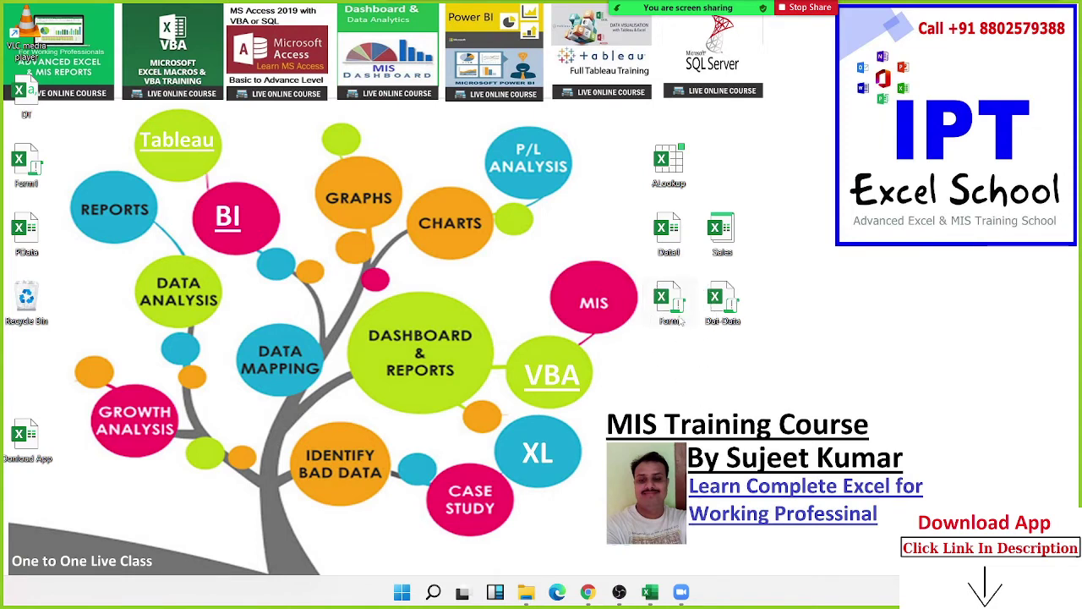
key("Up")
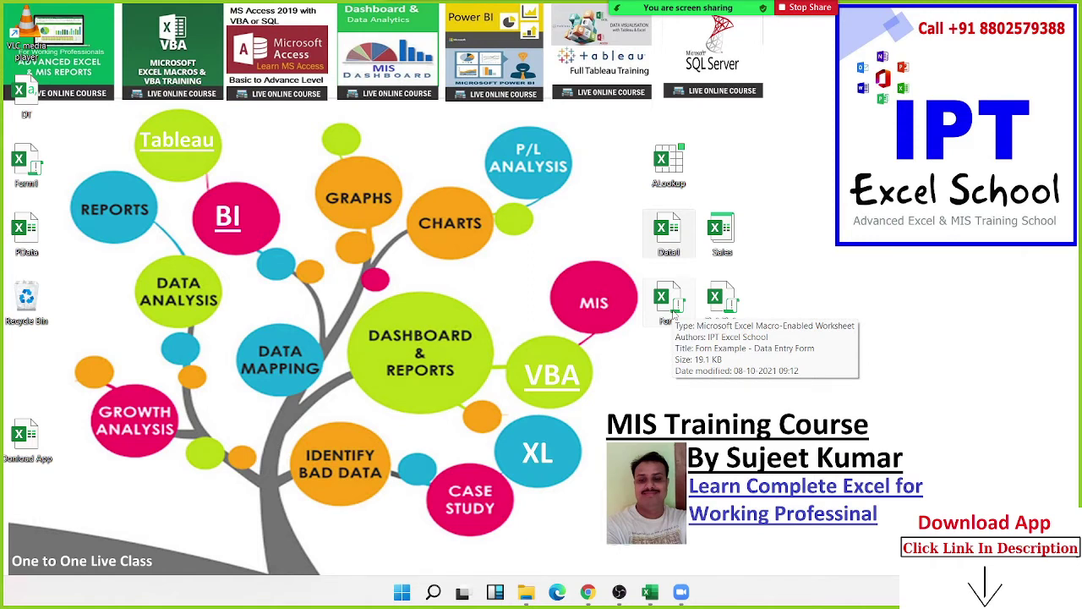
right_click(673, 315)
left_click(712, 309)
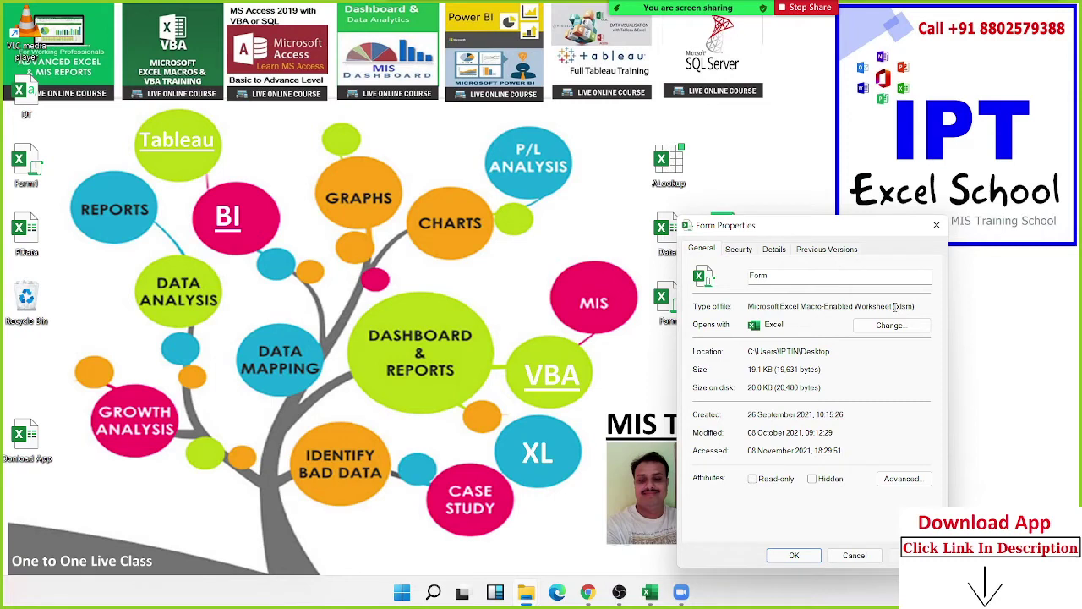
mouse_move(778, 6)
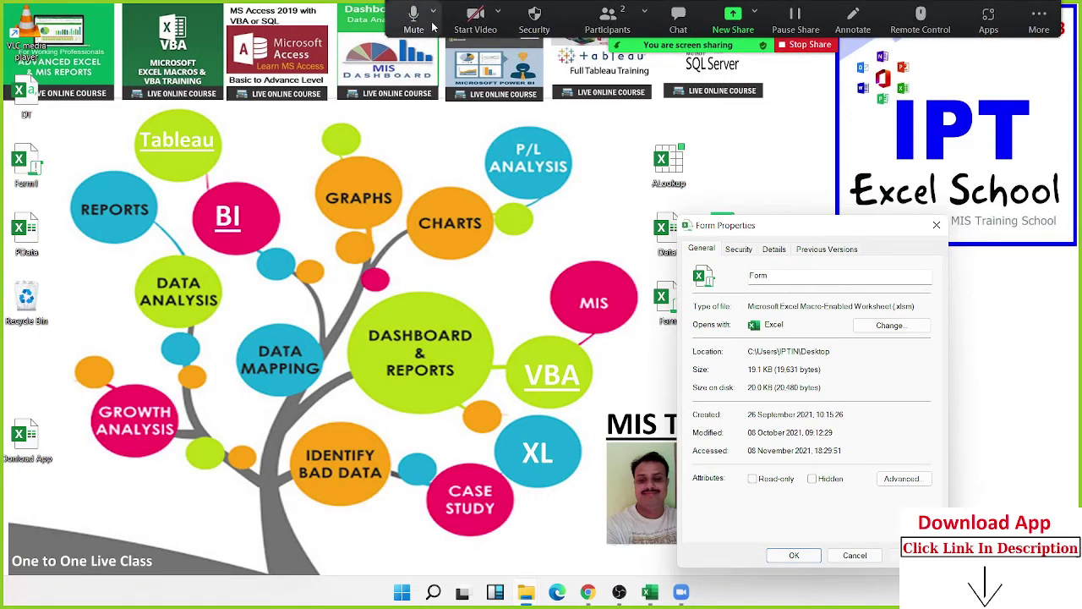
double_click(902, 306)
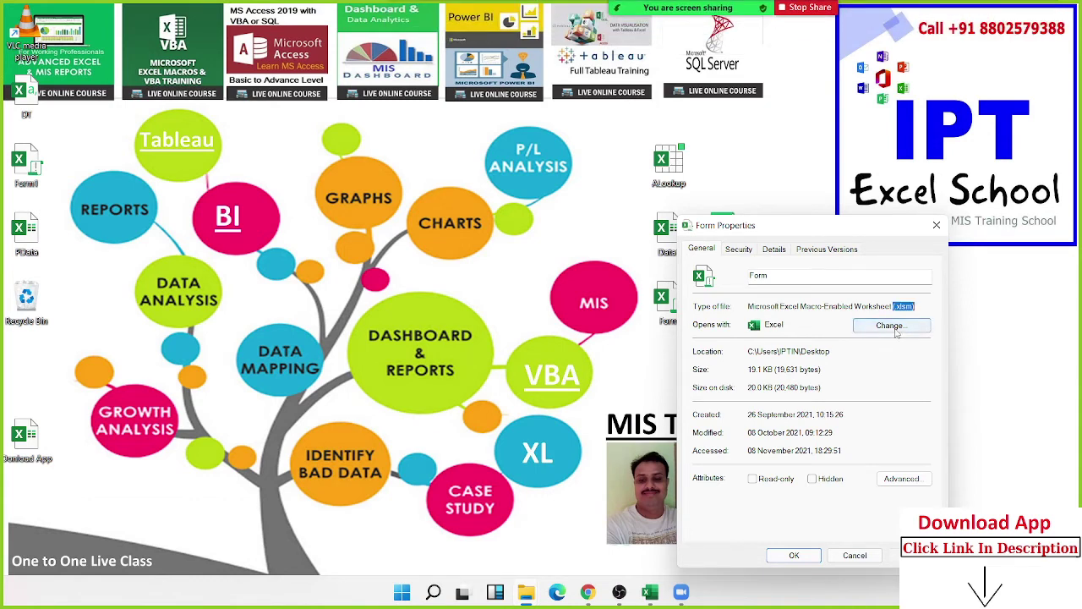
left_click(937, 227)
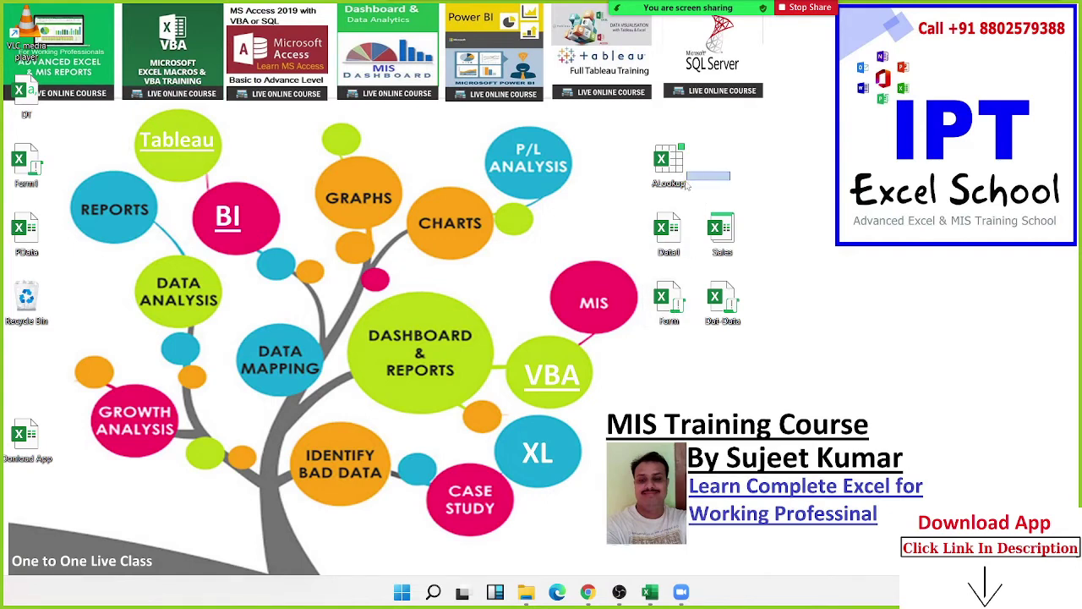
Open ALookup's Properties and highlight the .xlam extension in its file type
left_click_drag(731, 172, 630, 146)
mouse_move(670, 169)
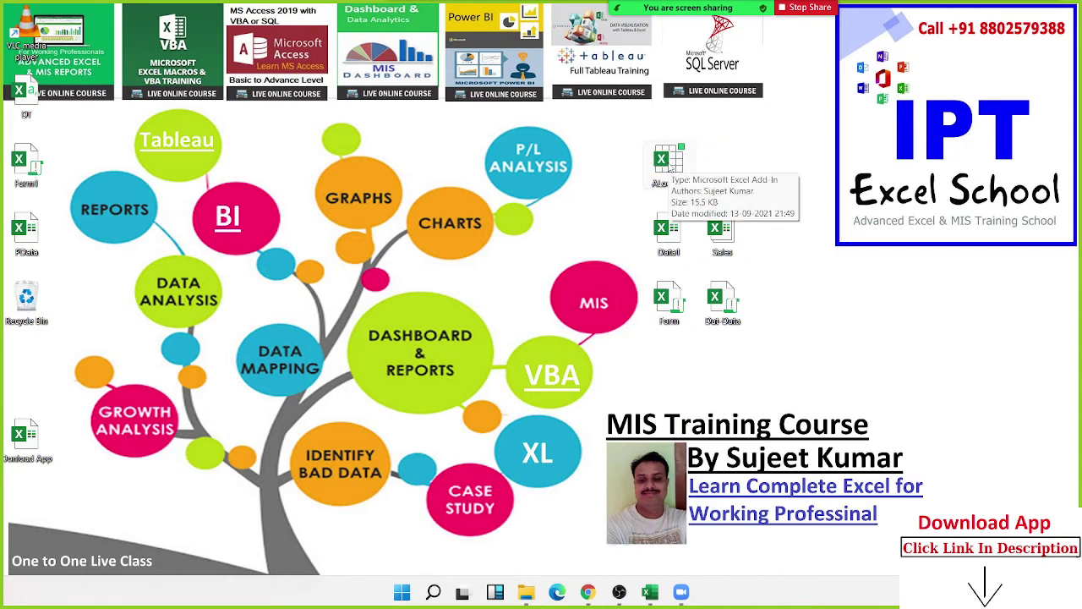
right_click(670, 169)
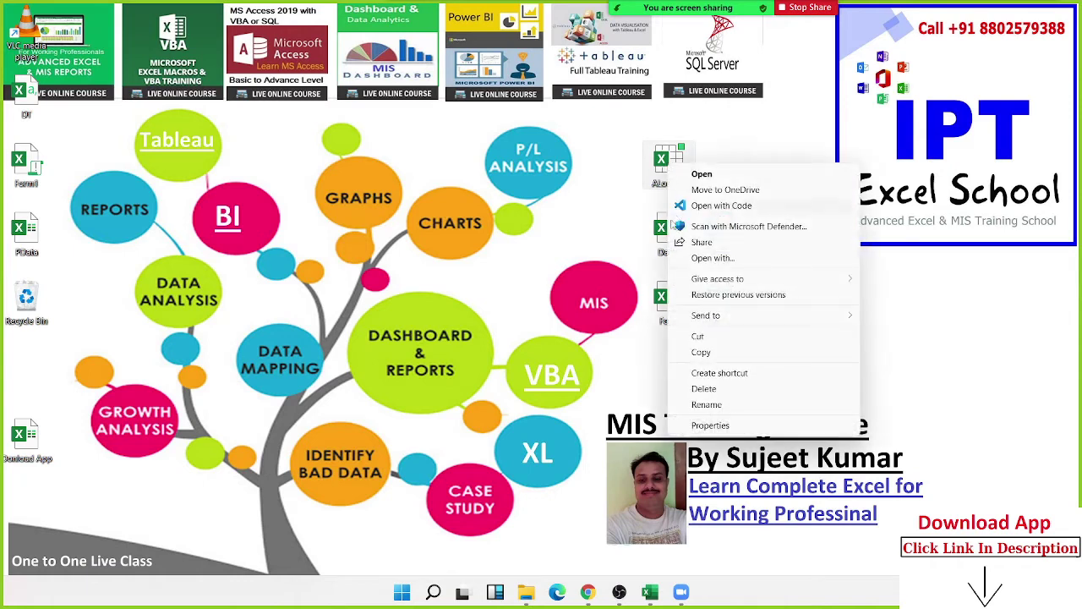
left_click(744, 429)
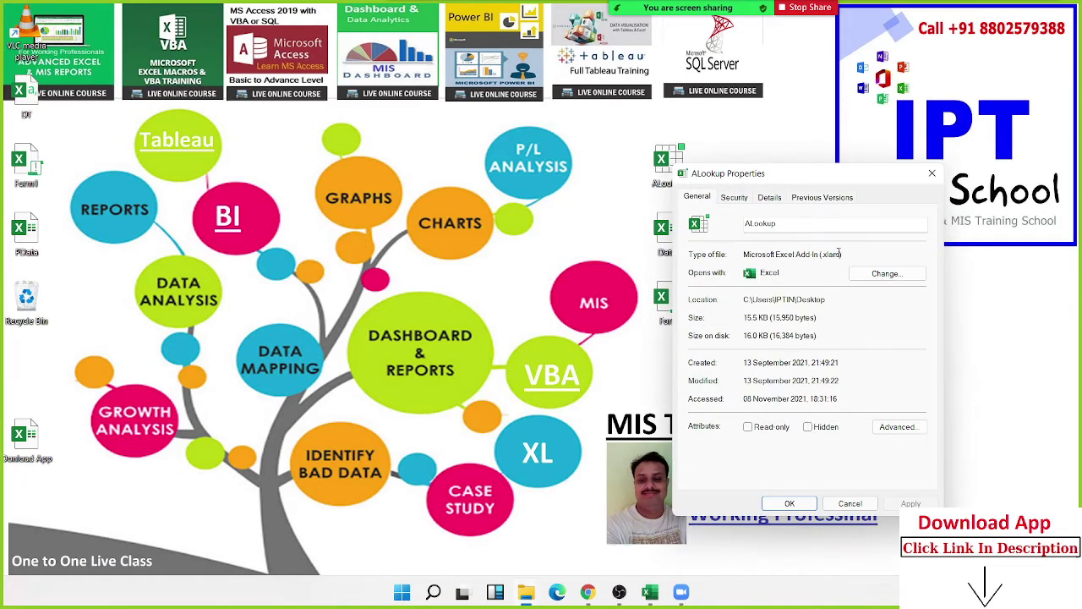
double_click(834, 254)
In Book1's macro security settings, keep 'Enable VBA macros' selected and close Trust Center
left_click(650, 594)
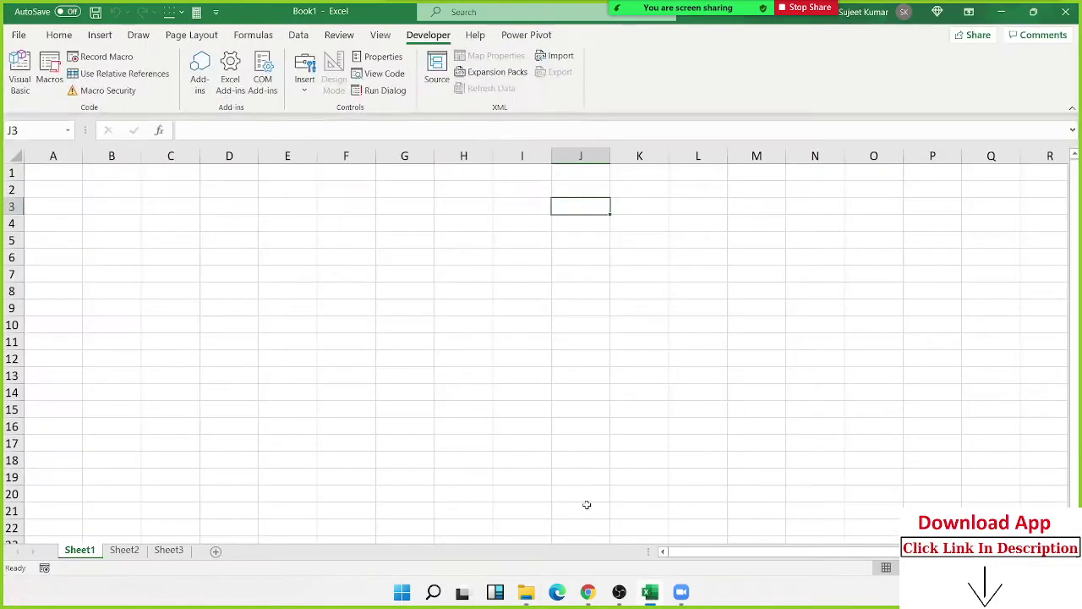
left_click(107, 91)
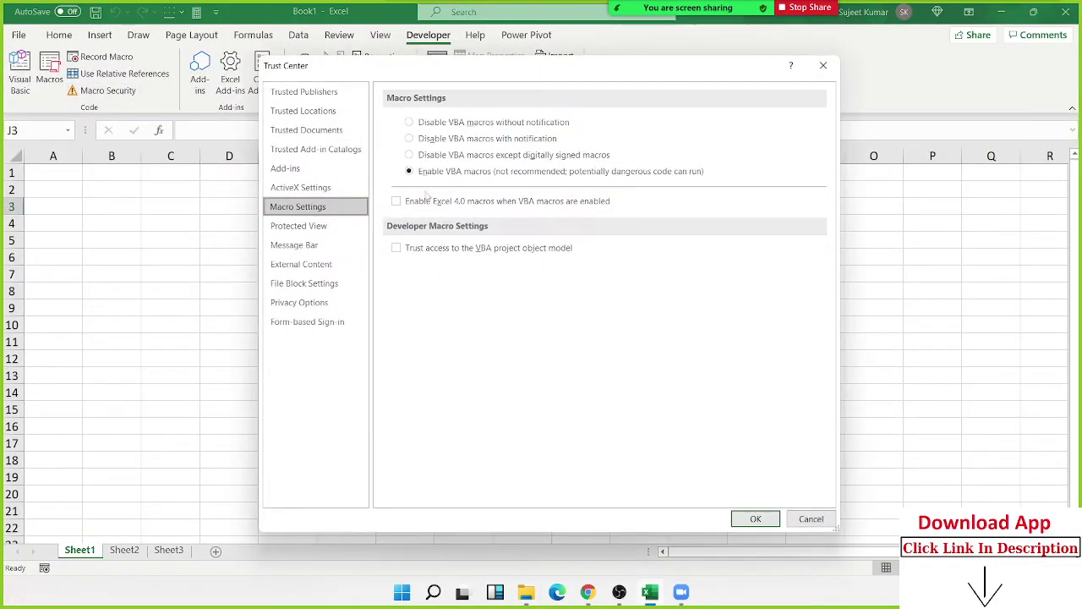
left_click(410, 155)
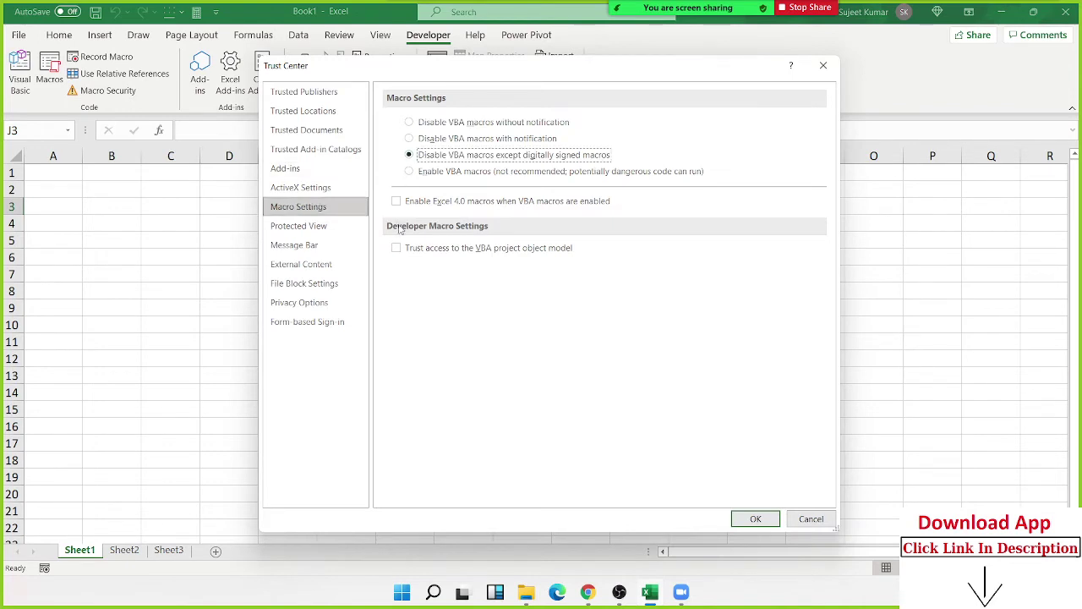
left_click(409, 171)
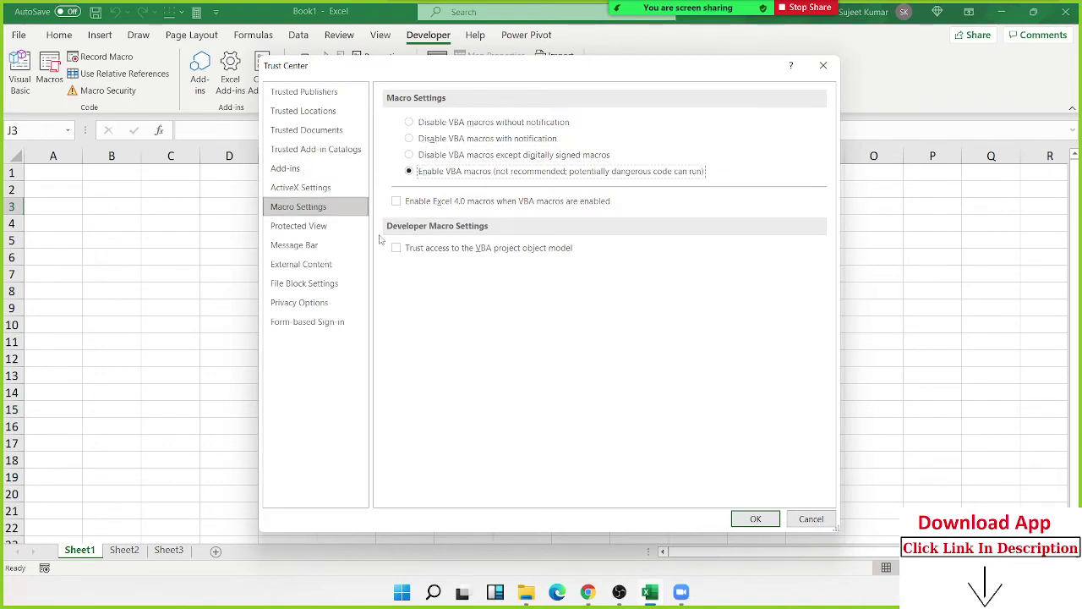
left_click(812, 68)
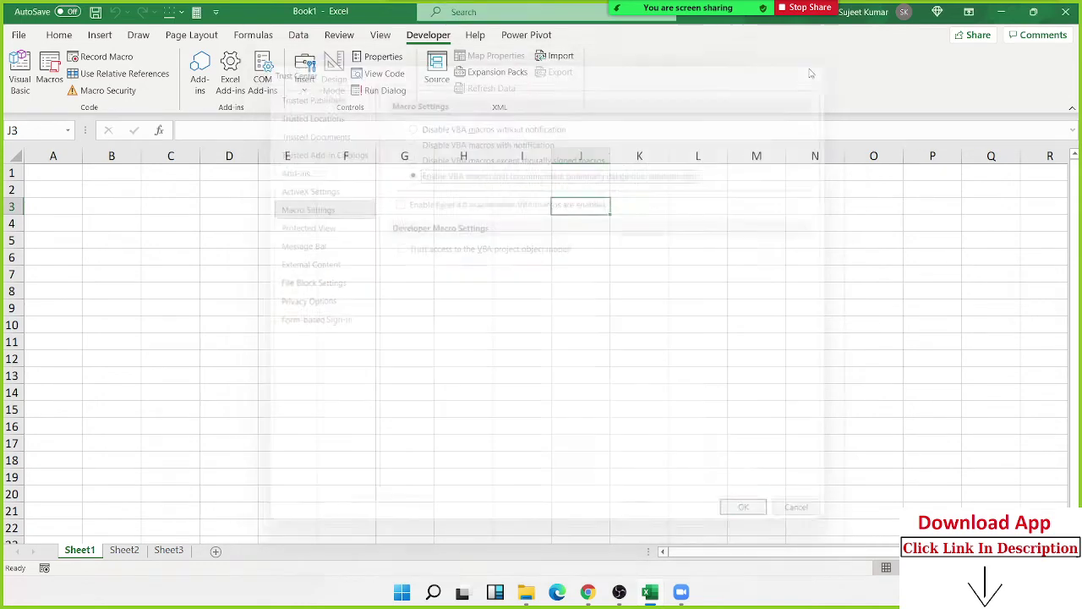
Close the ALookup Properties window on the desktop and restore the Book1 Excel window
left_click(1002, 12)
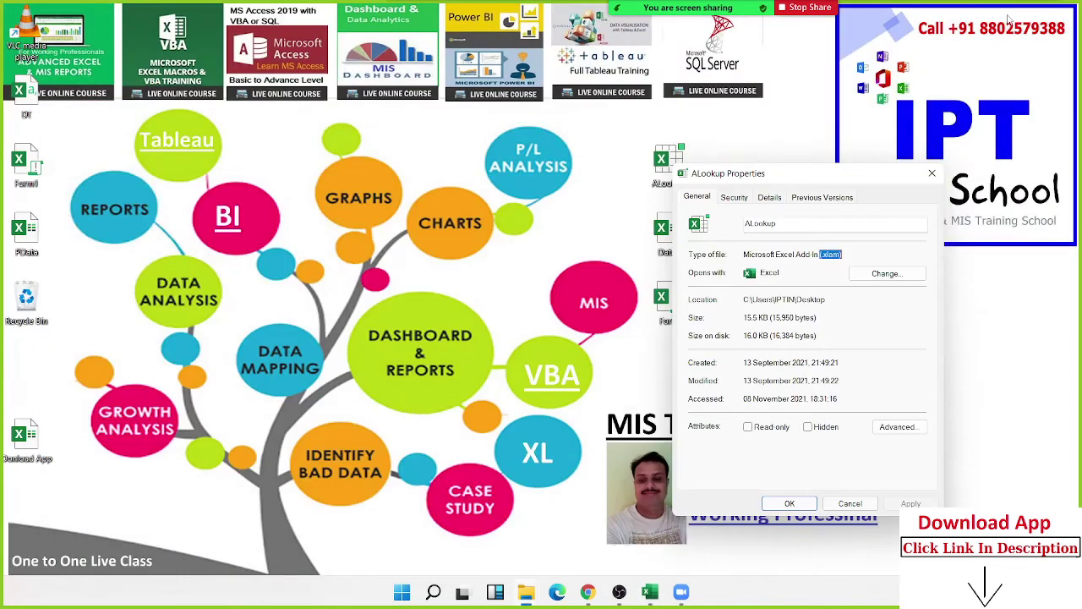
left_click(933, 173)
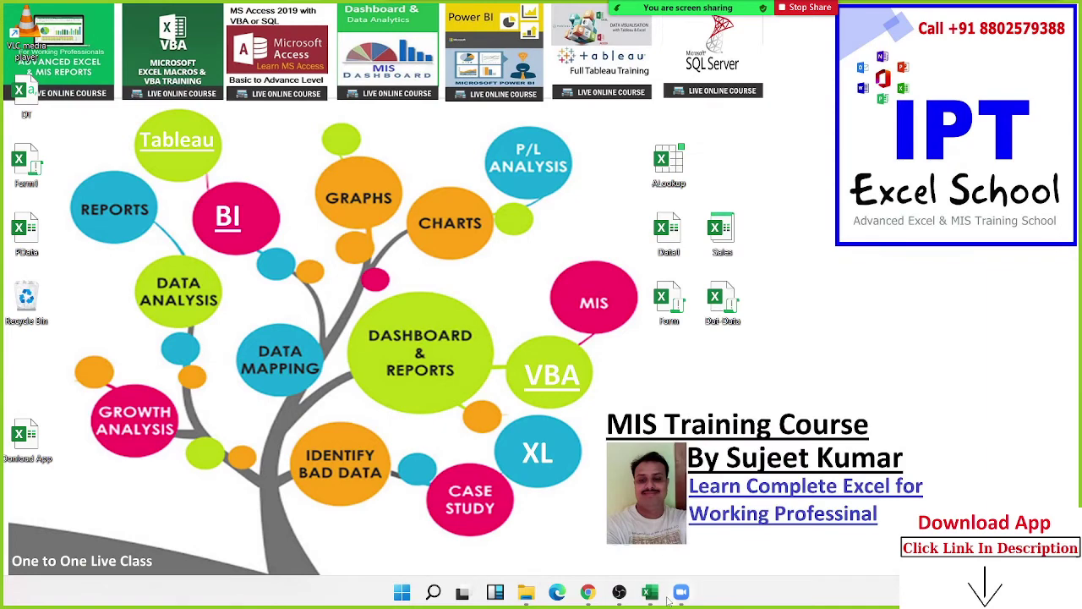
mouse_move(667, 596)
left_click(710, 482)
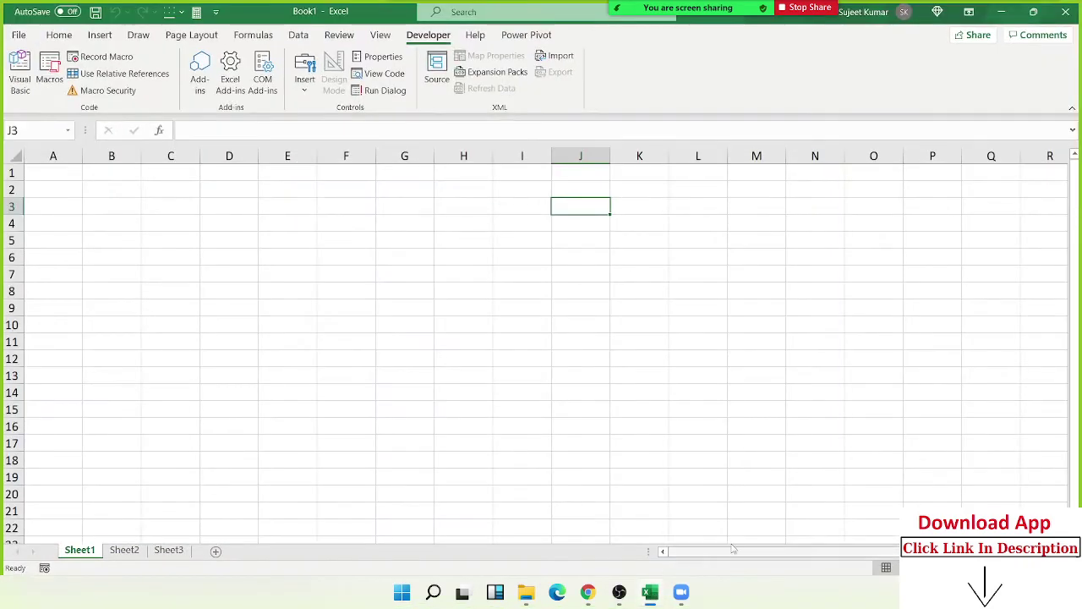
left_click(521, 221)
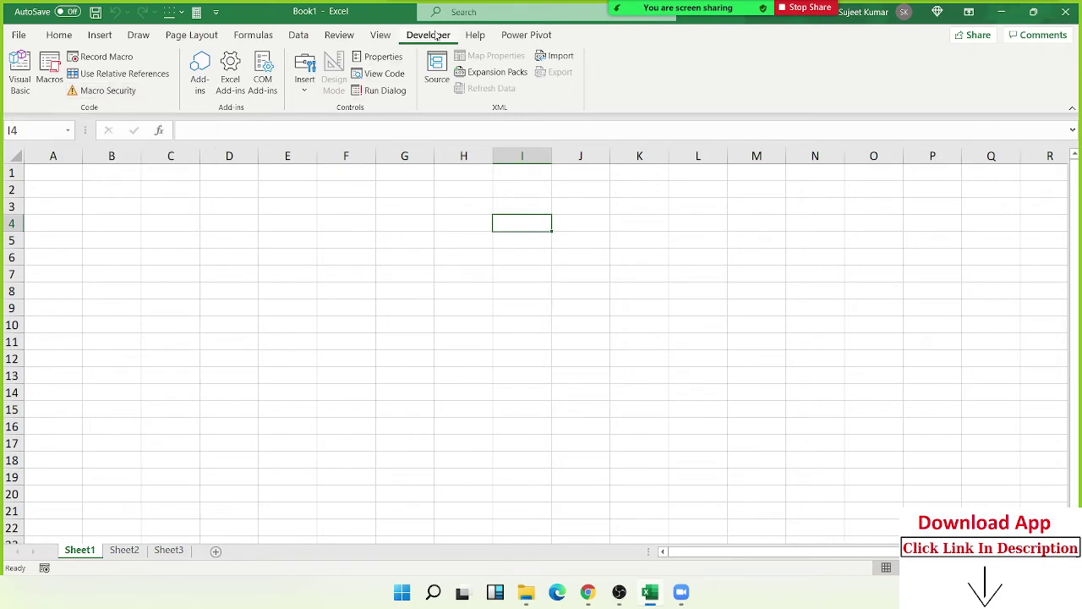
left_click(97, 12)
left_click(476, 316)
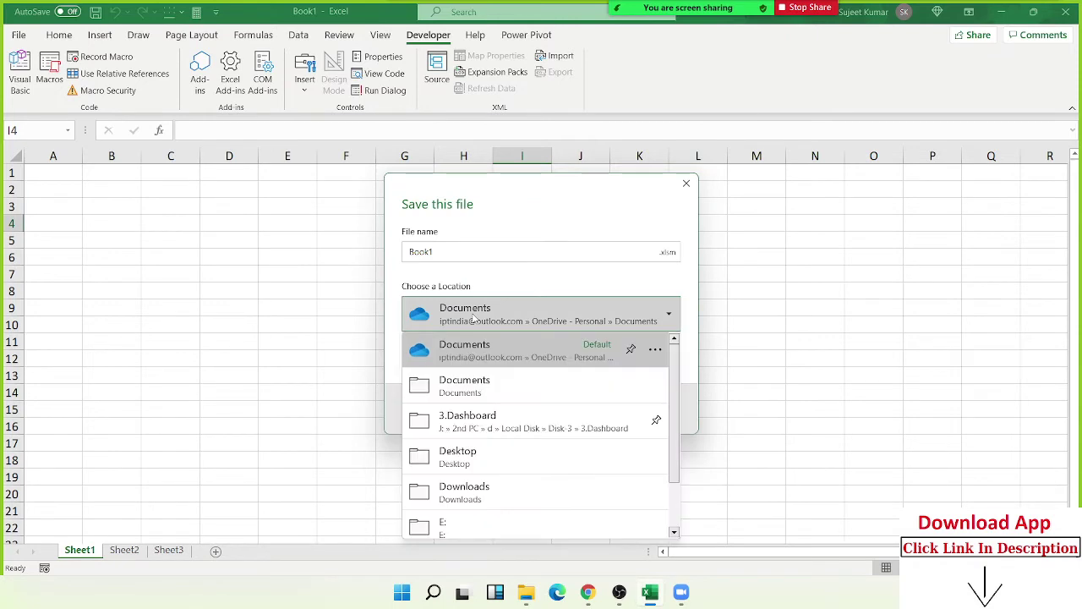
left_click(490, 315)
left_click(611, 251)
left_click(668, 251)
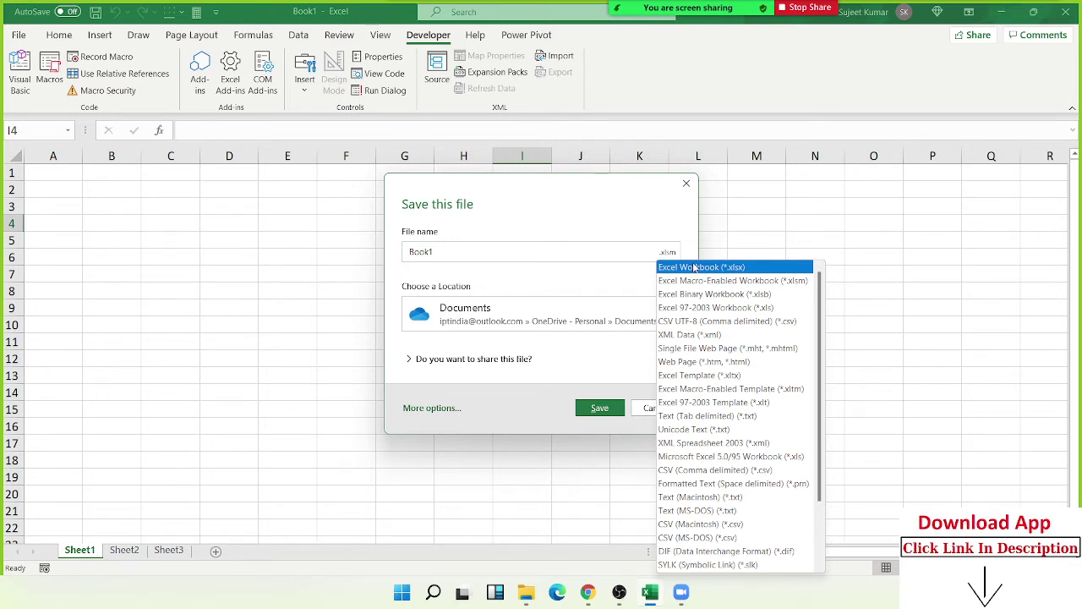
left_click(691, 185)
left_click(691, 184)
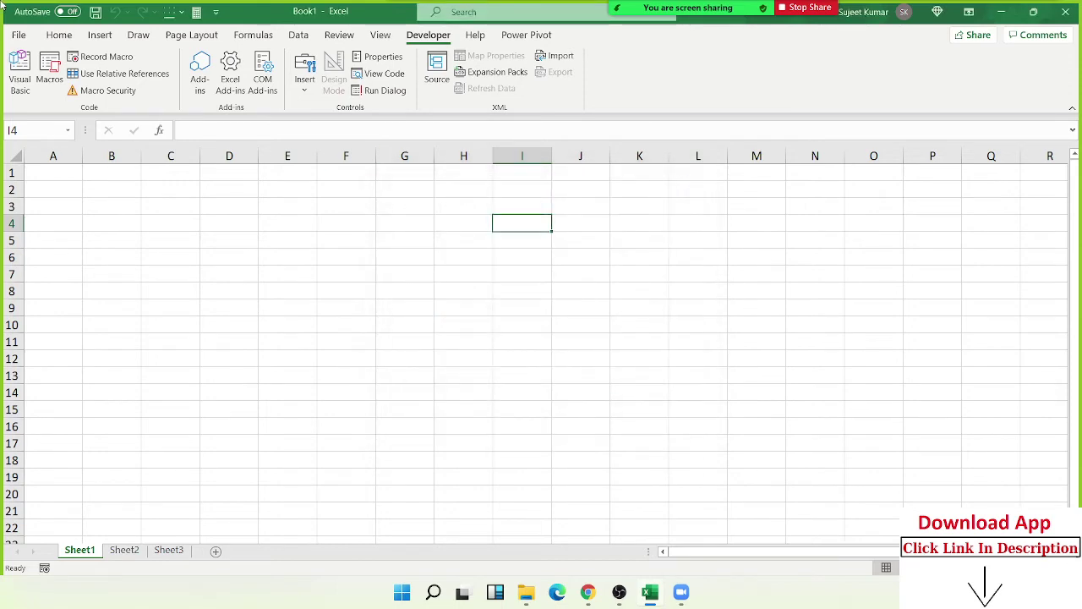
left_click(31, 36)
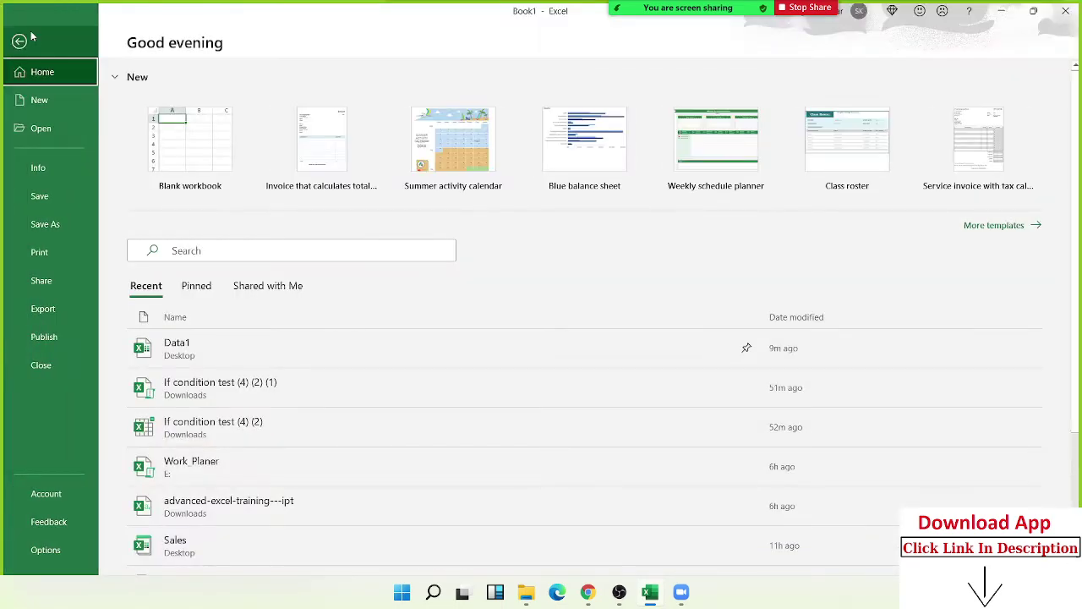
left_click(49, 554)
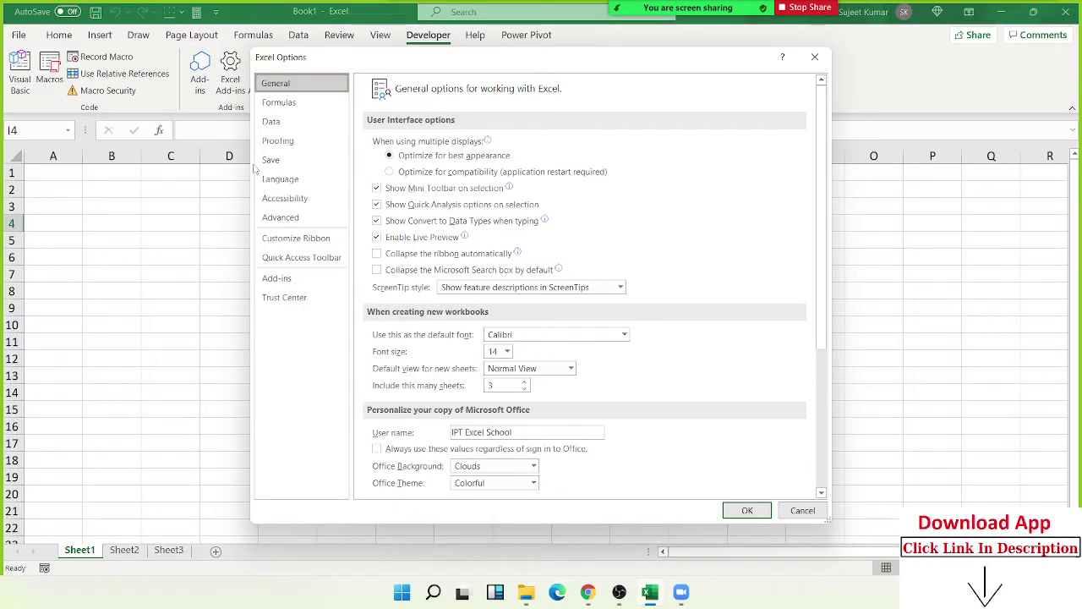
left_click(269, 160)
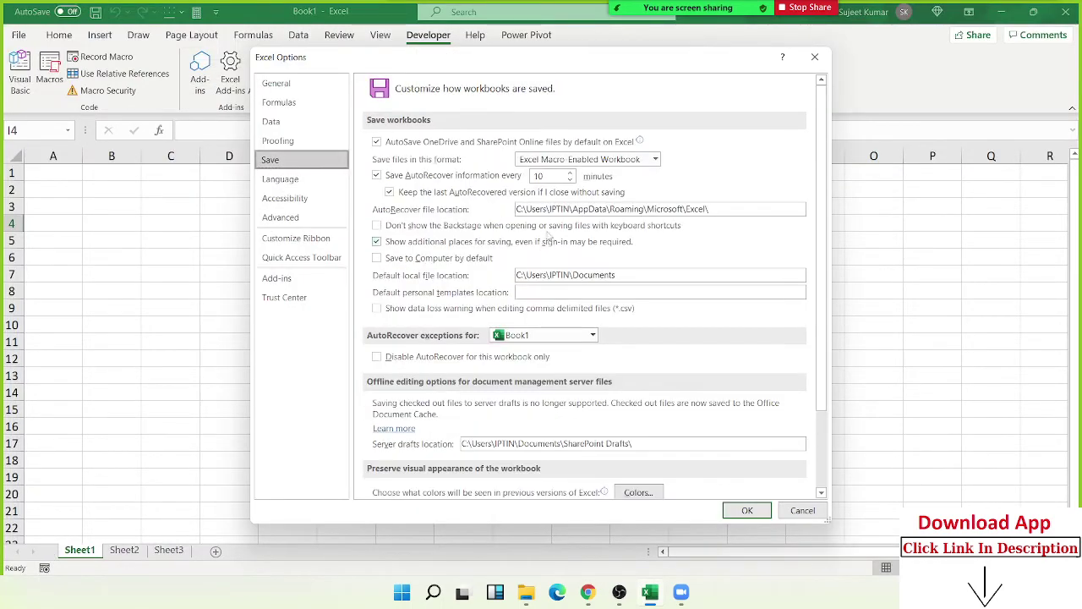
left_click(617, 161)
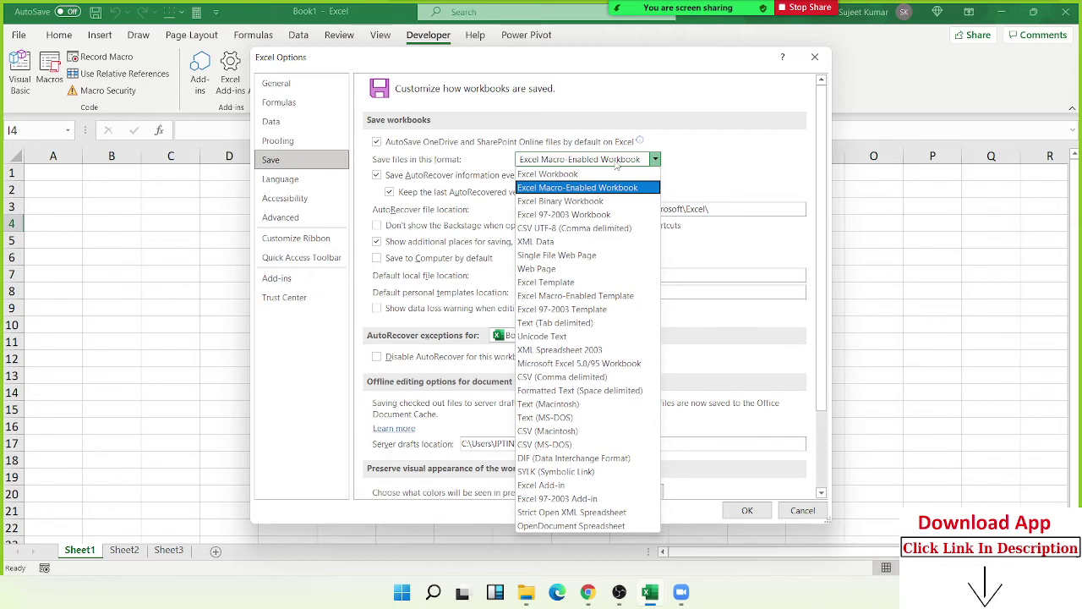
left_click(727, 138)
left_click(822, 63)
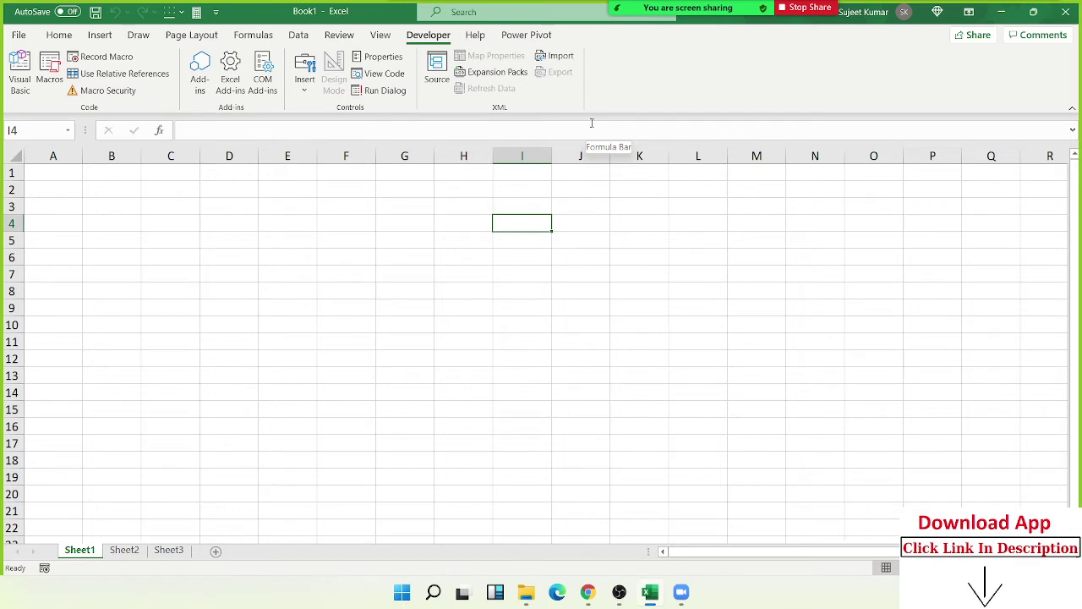
left_click(395, 187)
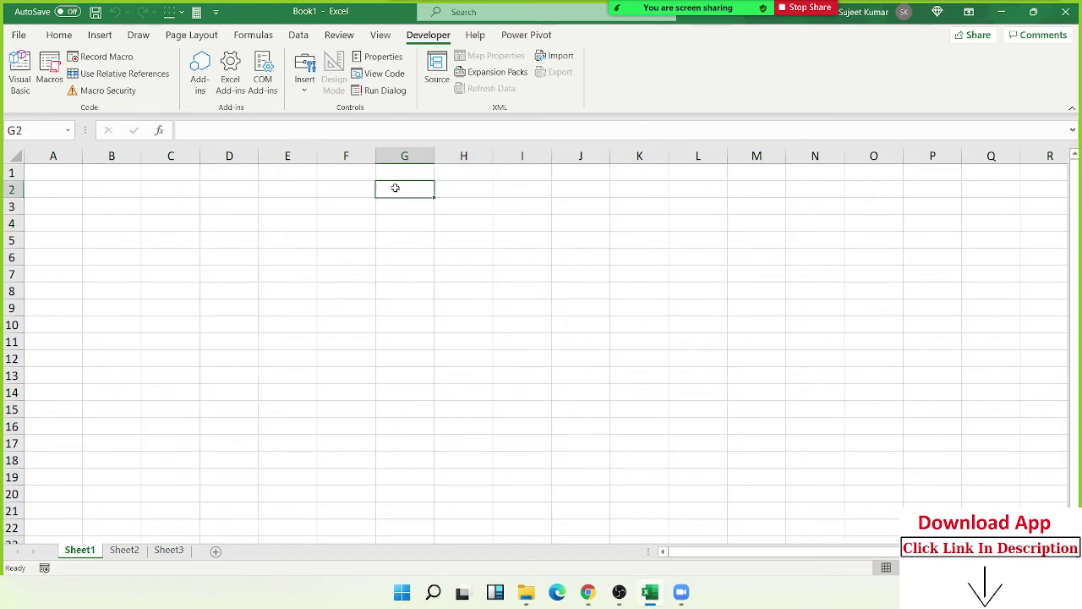
left_click(49, 72)
left_click(425, 197)
left_click(198, 205)
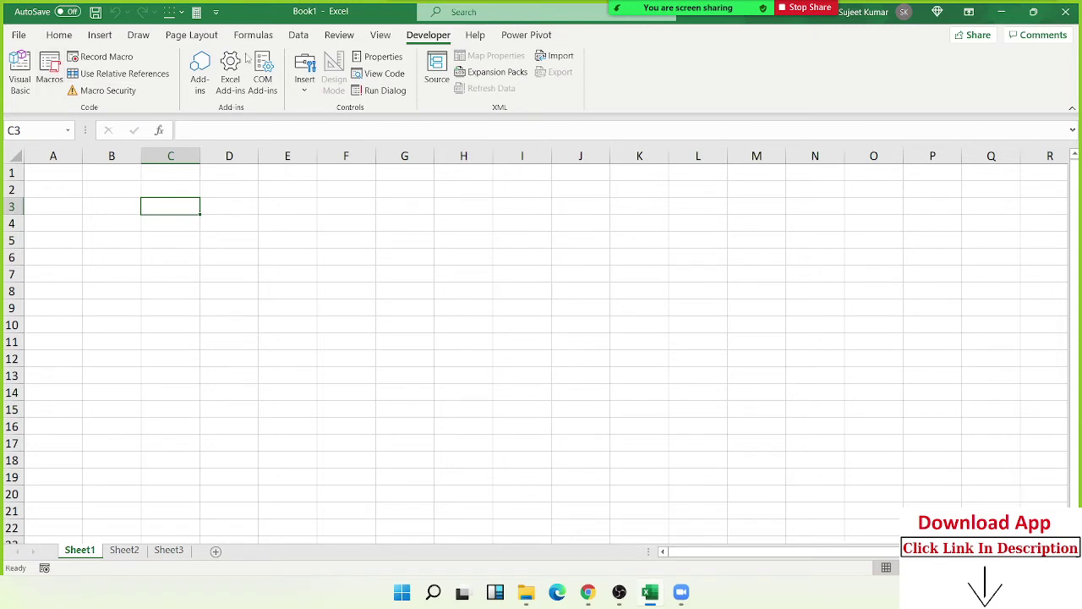
left_click(376, 307)
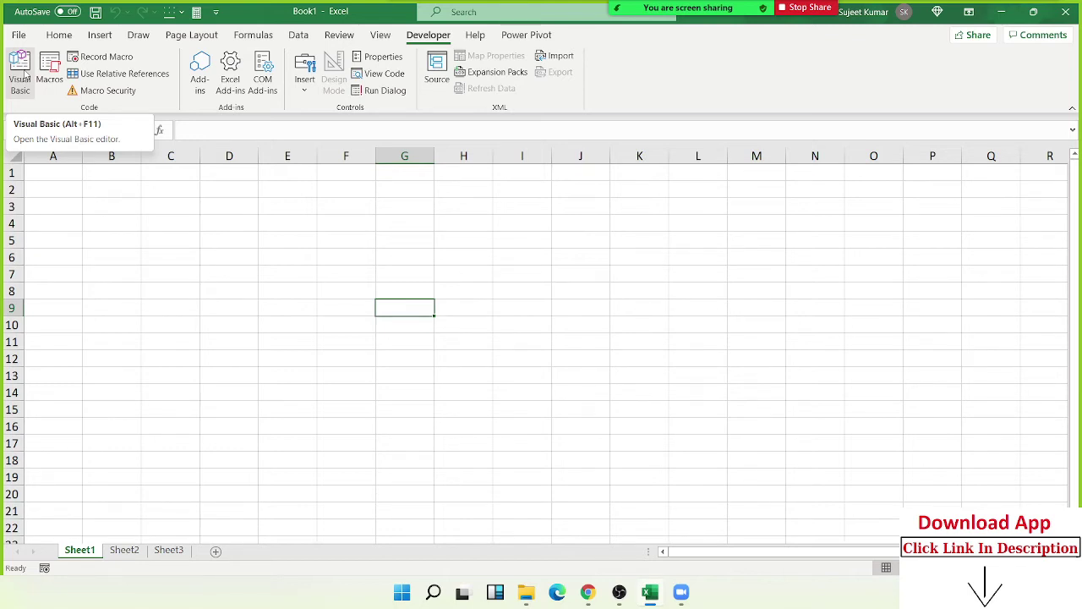
left_click(26, 76)
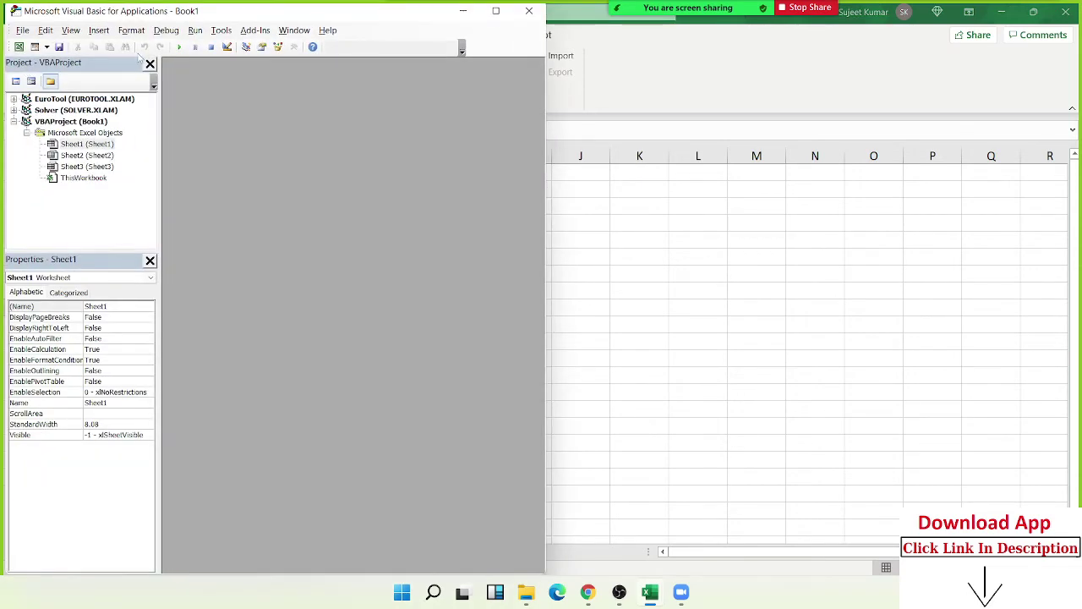
left_click(488, 8)
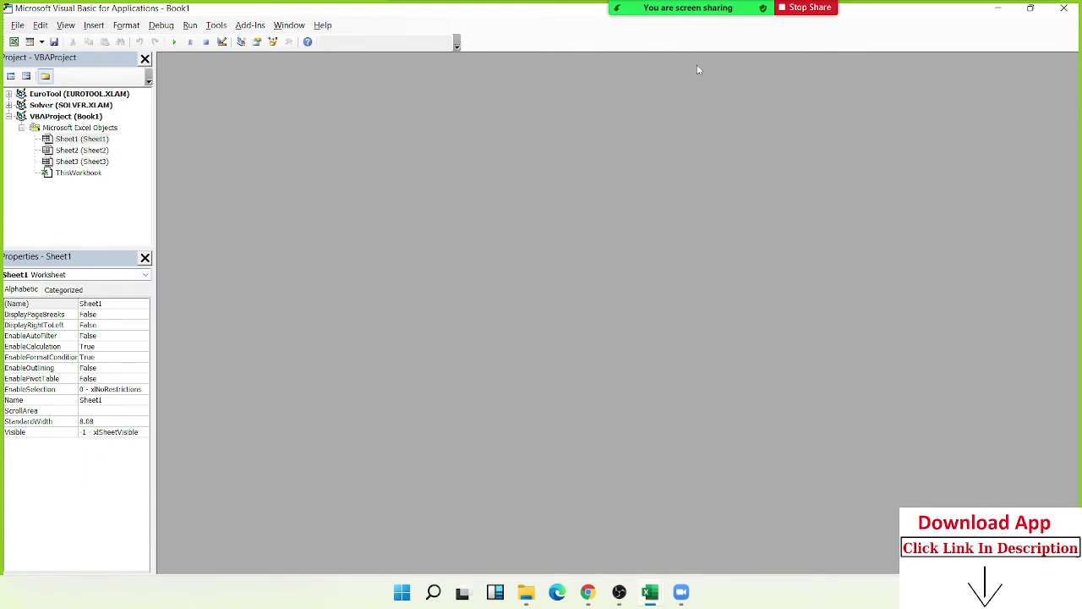
left_click(9, 118)
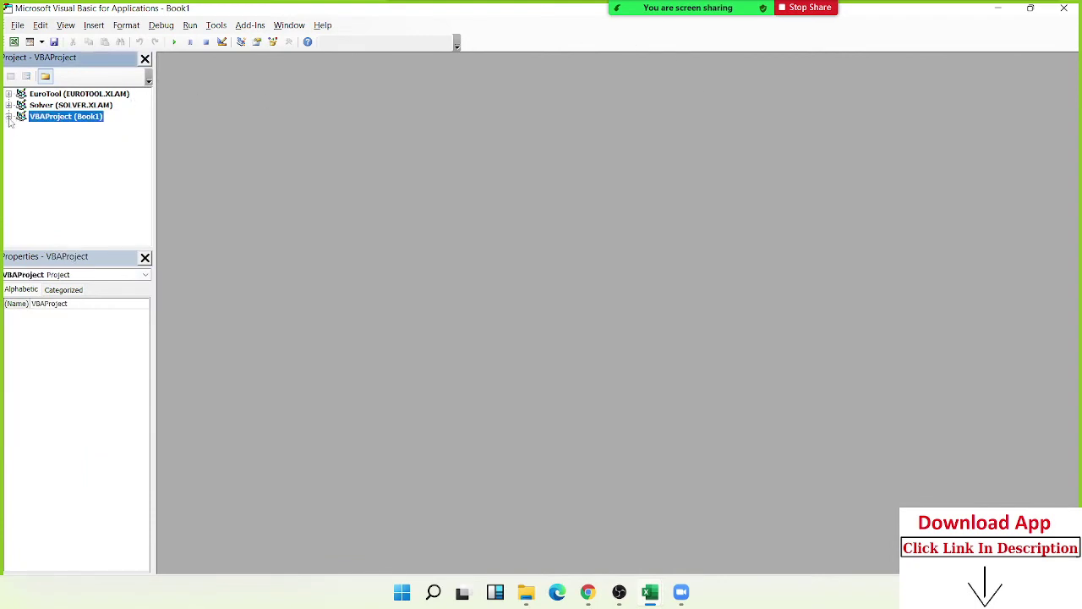
left_click(9, 118)
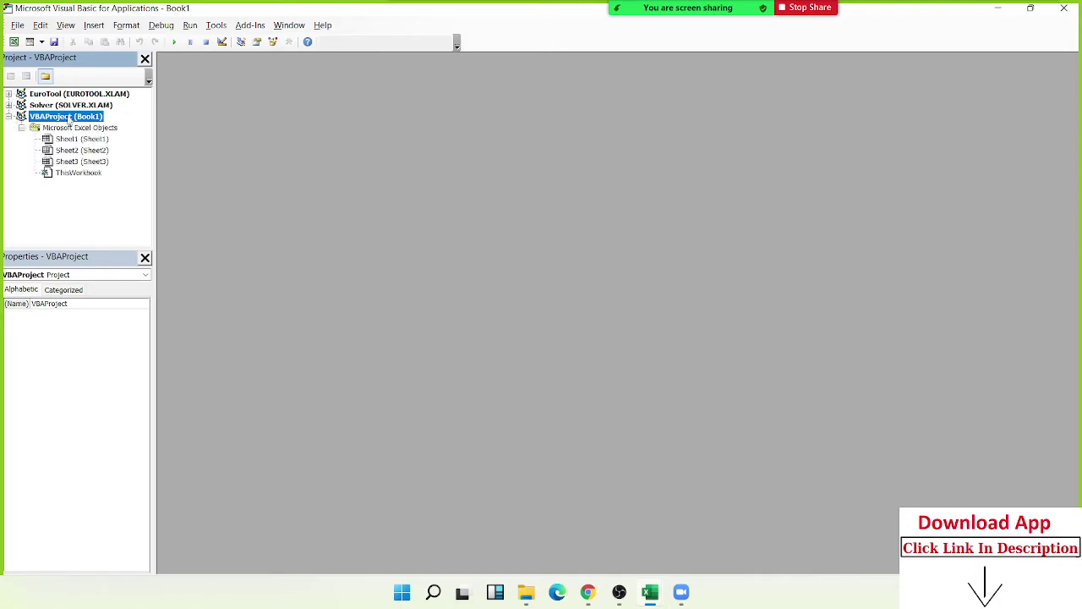
mouse_move(648, 597)
left_click(38, 106)
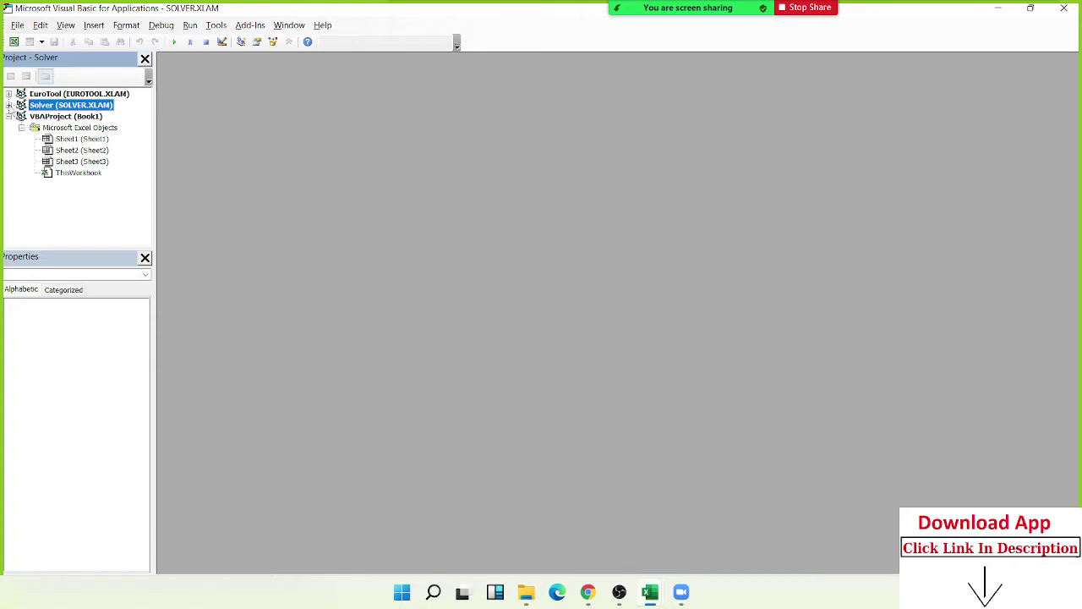
left_click(9, 105)
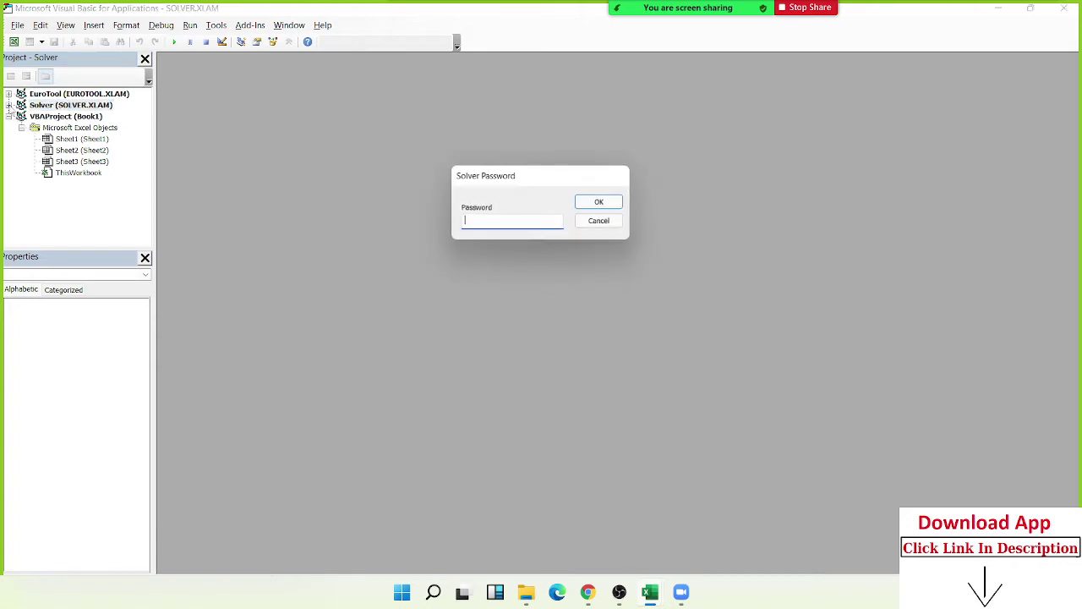
left_click(596, 222)
left_click(9, 94)
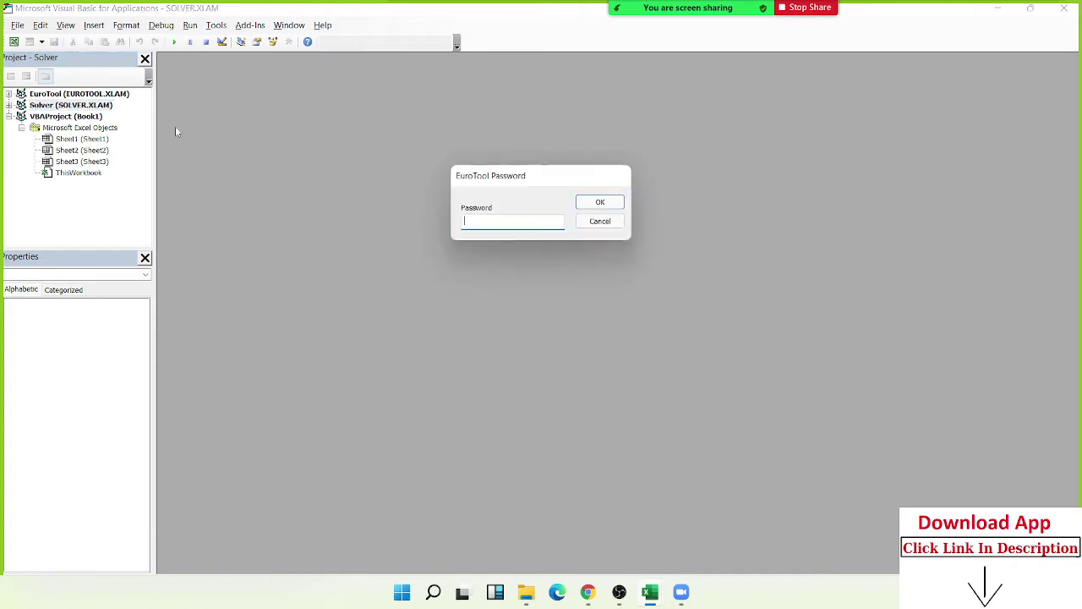
left_click(613, 221)
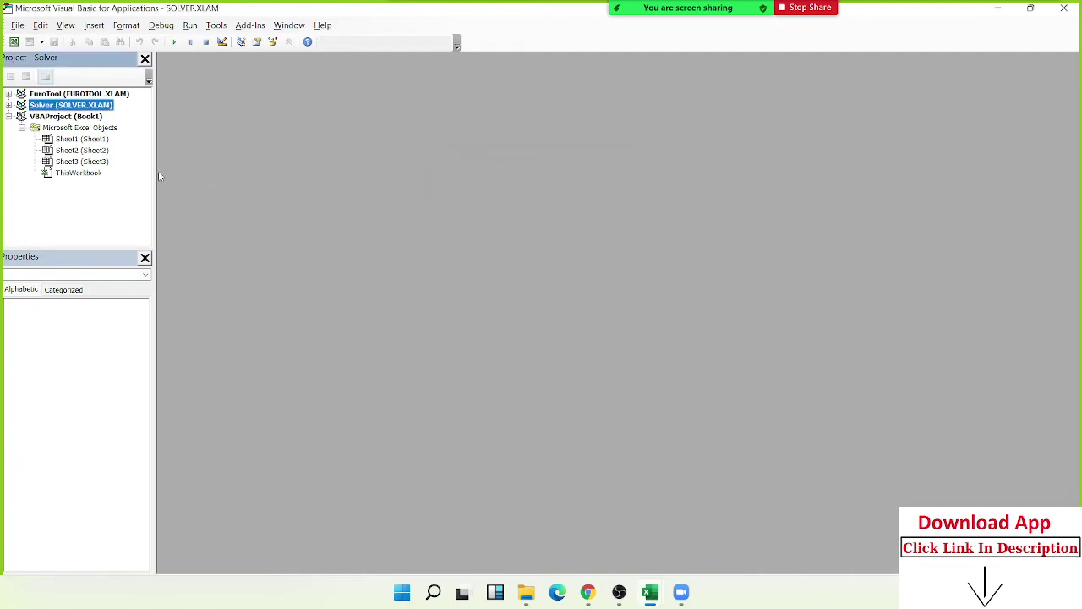
left_click(68, 130)
left_click(70, 150)
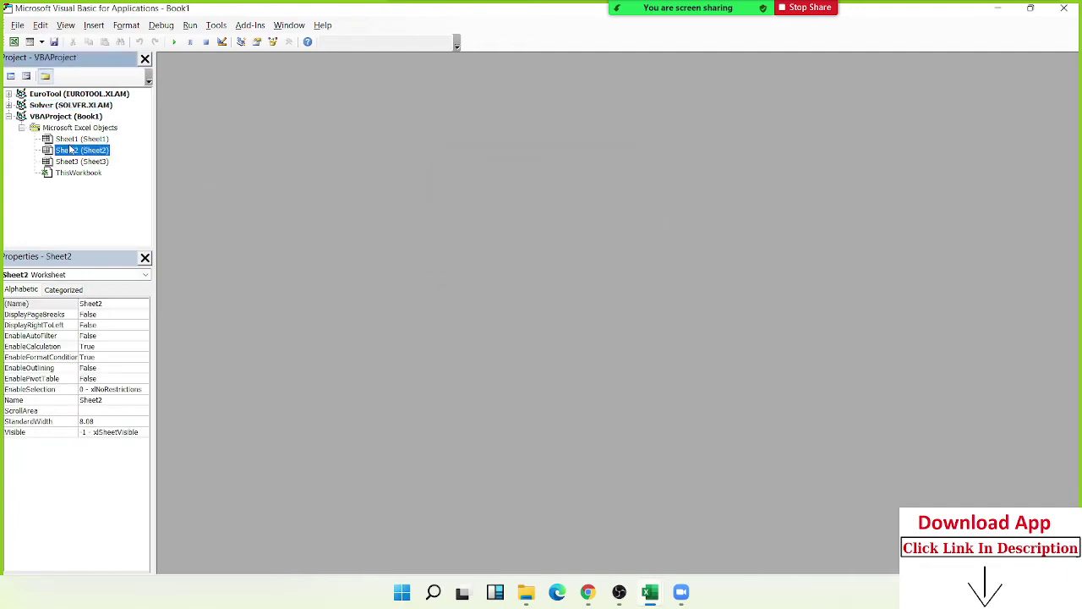
left_click(69, 162)
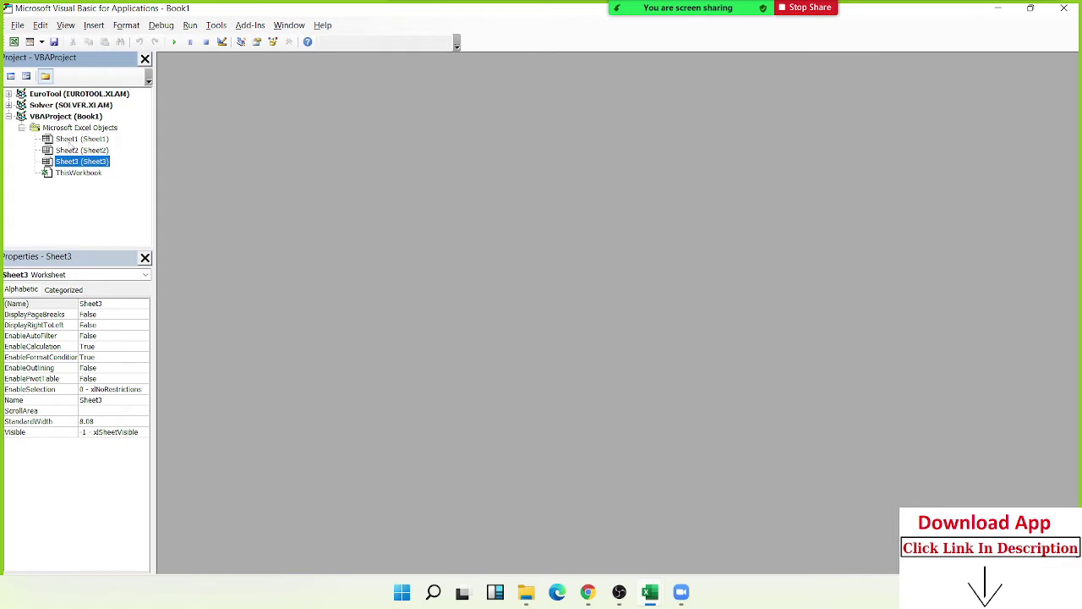
left_click(71, 140)
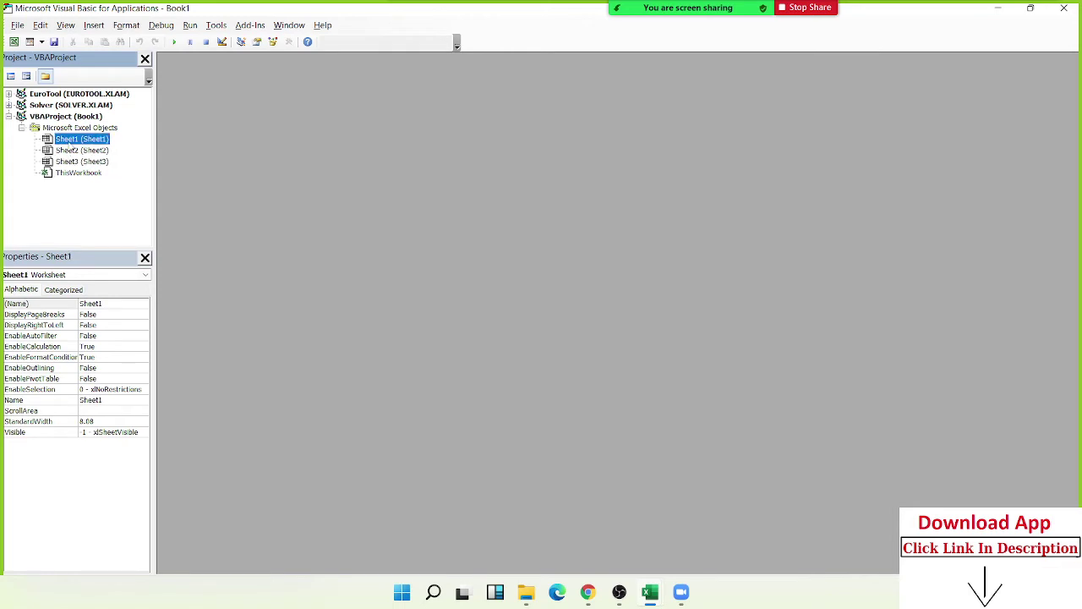
left_click(649, 592)
left_click(604, 564)
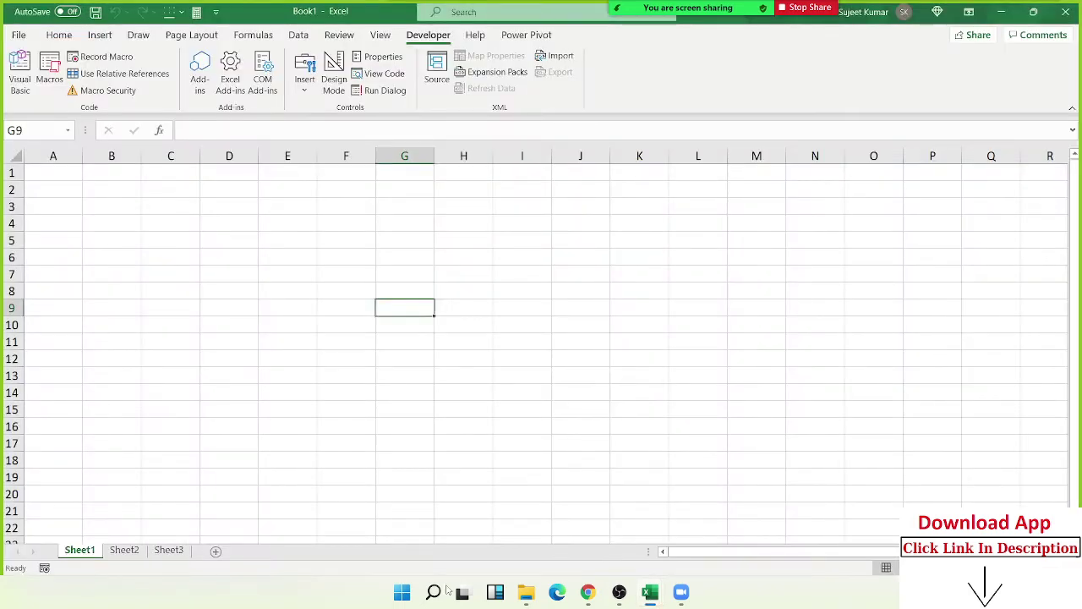
Bring the Visual Basic editor forward from its preview on the Excel taskbar icon
mouse_move(683, 599)
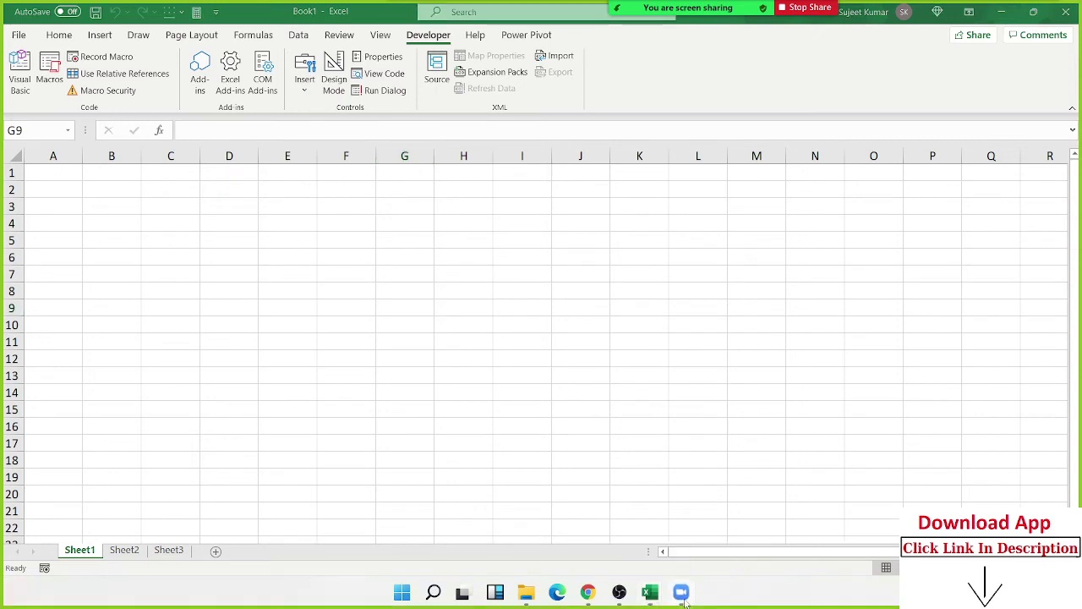
mouse_move(649, 592)
left_click(722, 533)
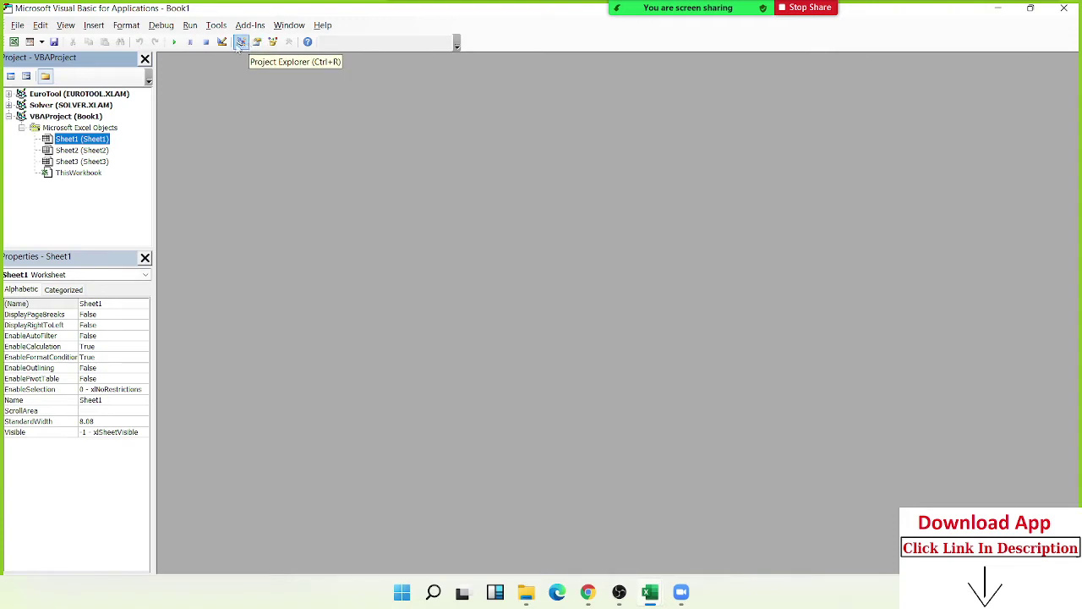
Browse the View menu, then open Sheet1, Sheet2 and Sheet3 code windows, ending on Sheet1
left_click(75, 26)
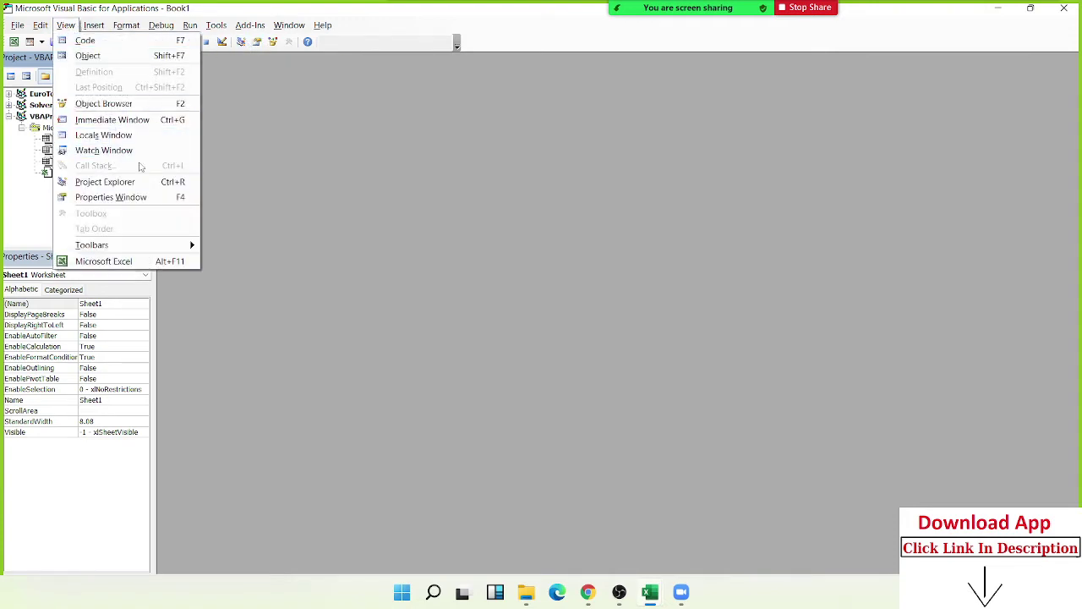
left_click(344, 200)
left_click(80, 172)
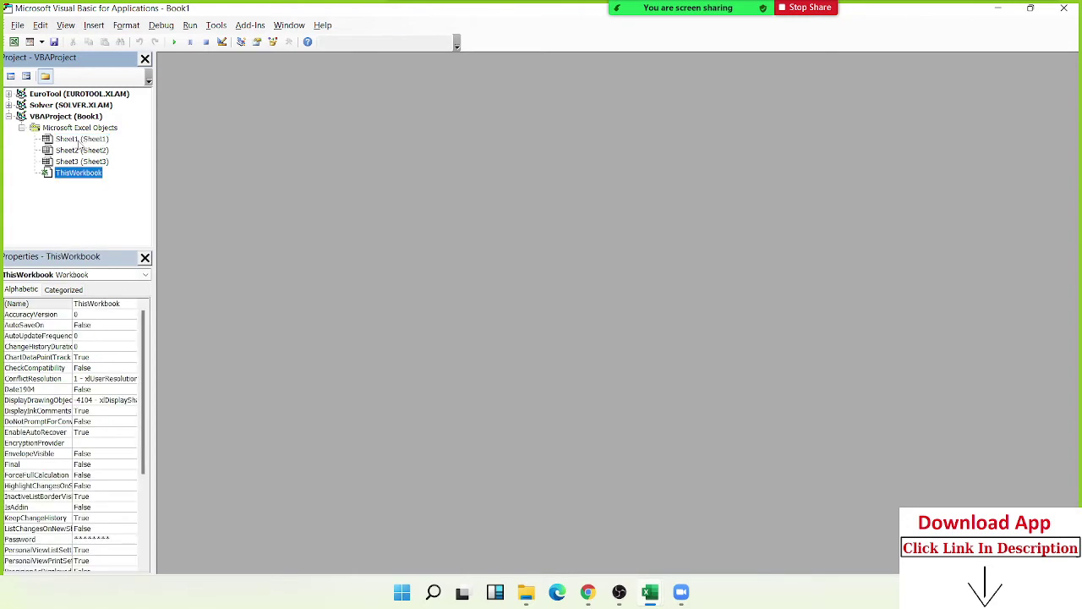
double_click(77, 140)
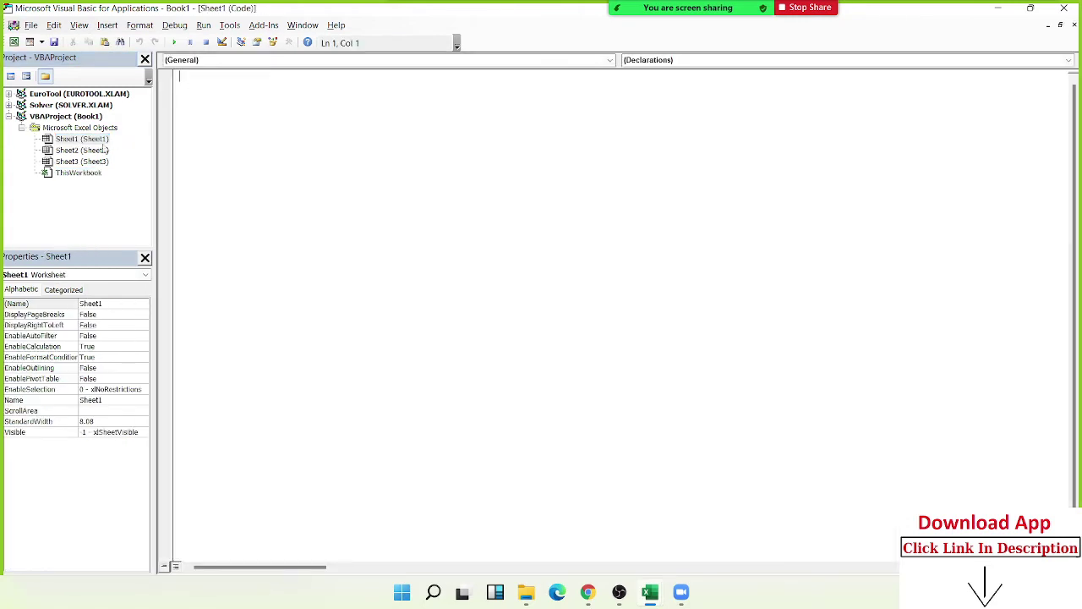
double_click(106, 150)
double_click(75, 164)
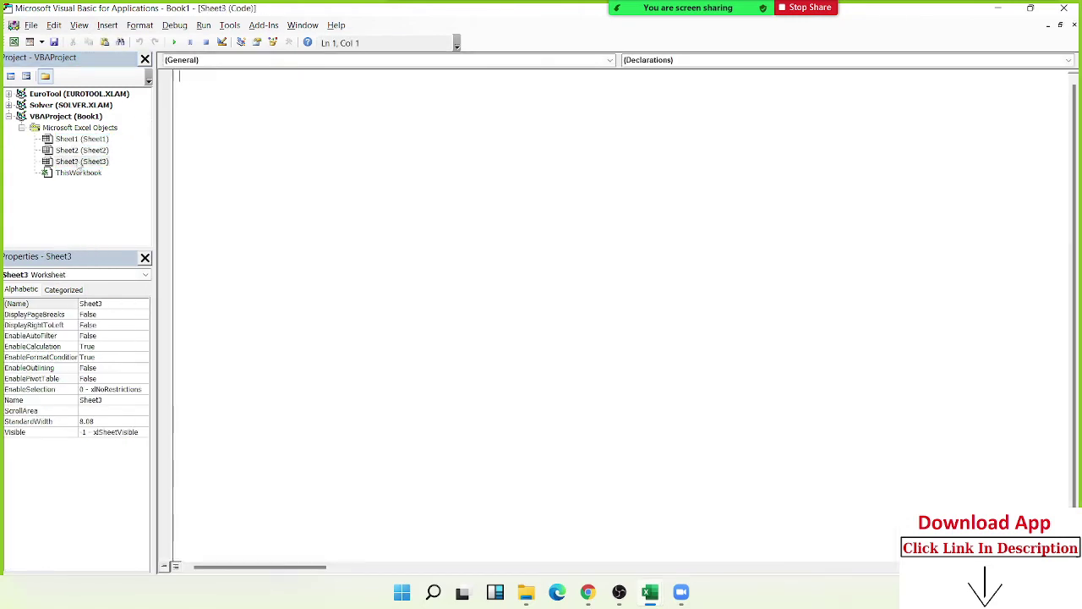
double_click(101, 150)
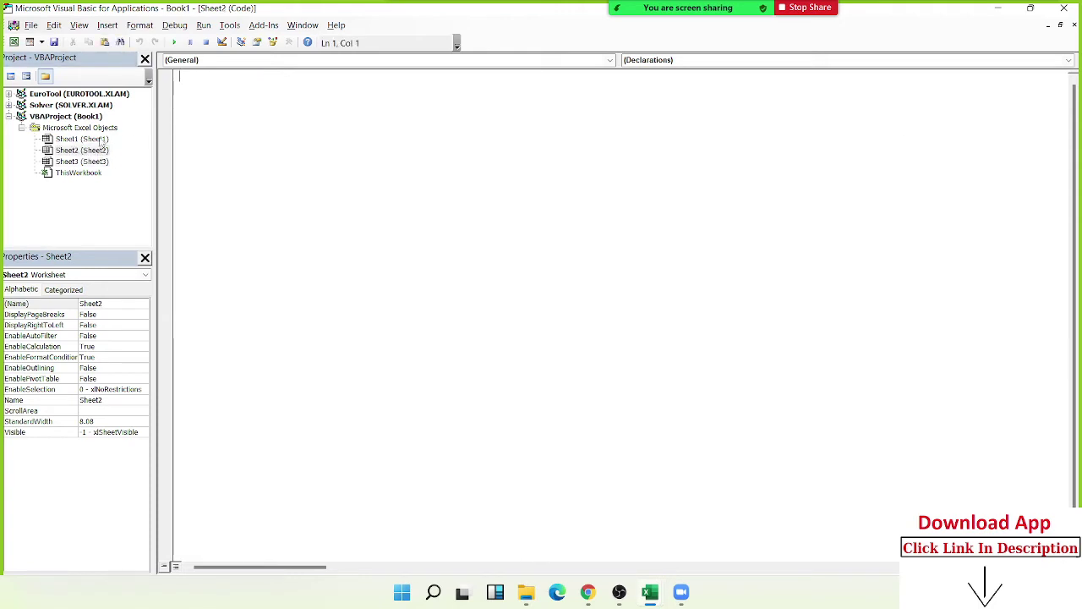
double_click(100, 139)
Insert Module1, then write Sub rr() with MsgBox "hi" in Sheet1's code window
left_click(107, 24)
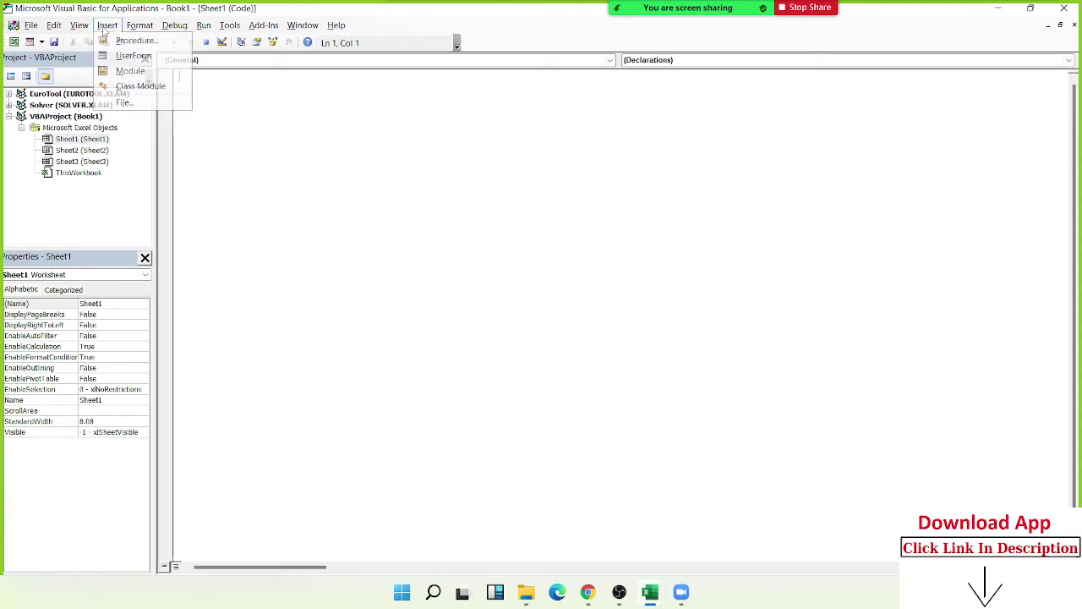
left_click(130, 71)
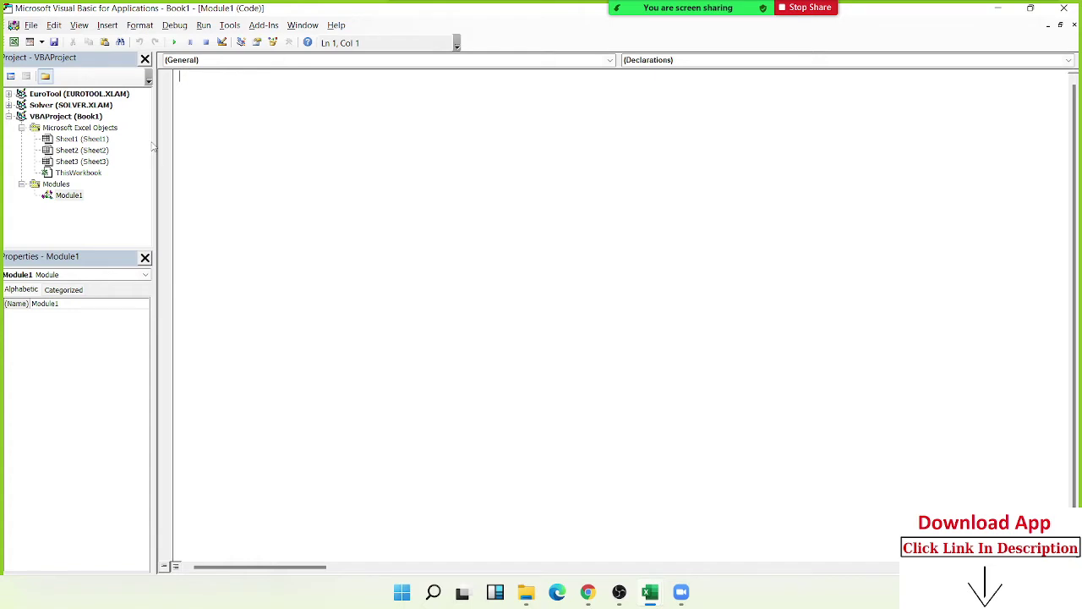
double_click(100, 139)
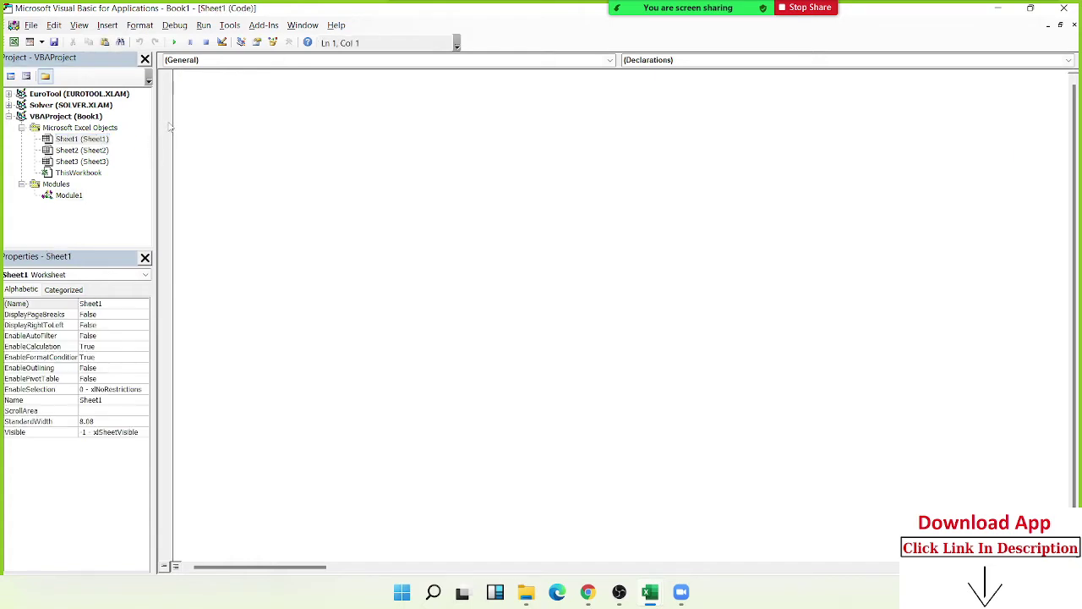
type("sub rr")
type("()")
key("Return")
left_click(180, 98)
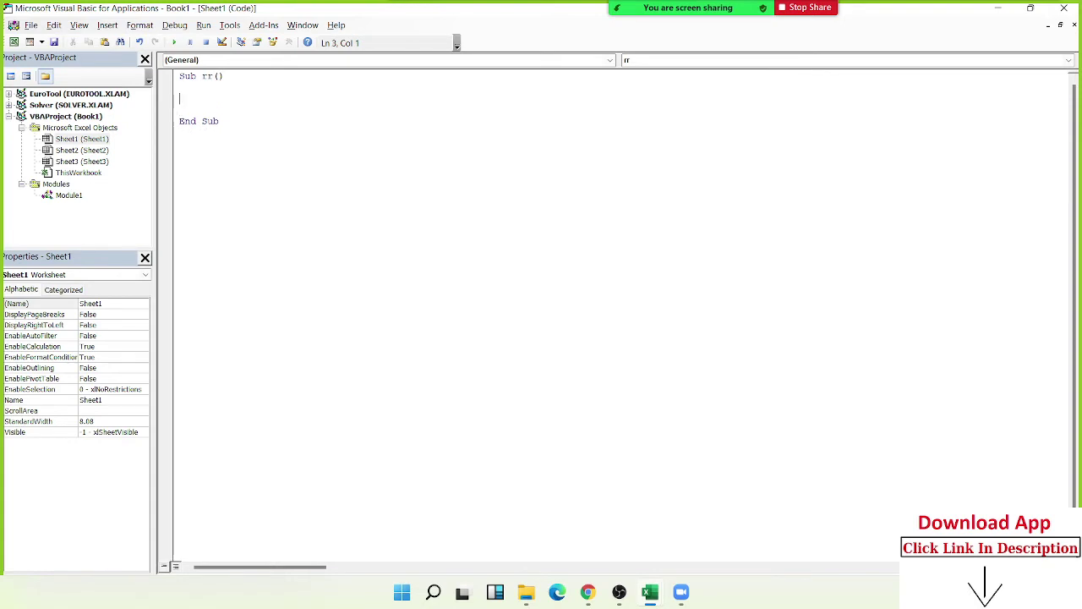
type("msgb")
type("ox ")
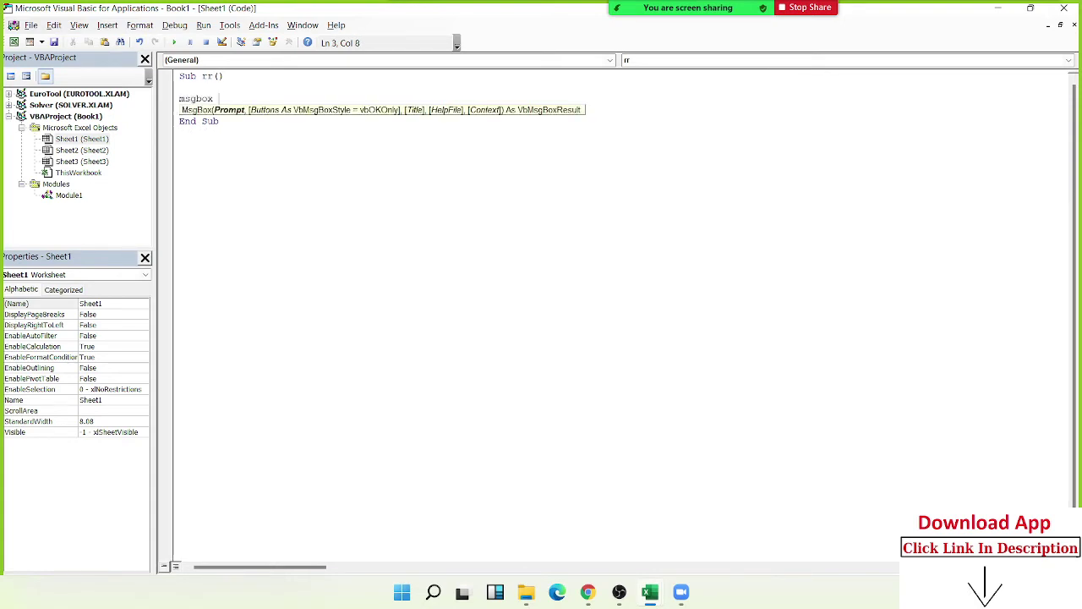
type("\"hi")
left_click(271, 205)
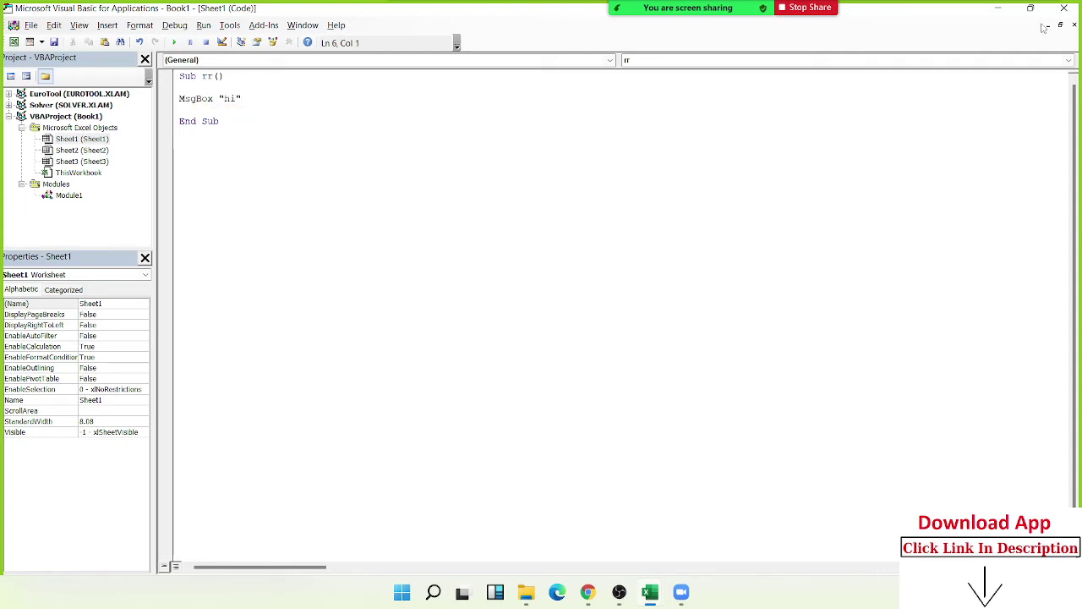
Close the editor, delete the Sheet1 worksheet, and restore the Book1 window
left_click(1067, 10)
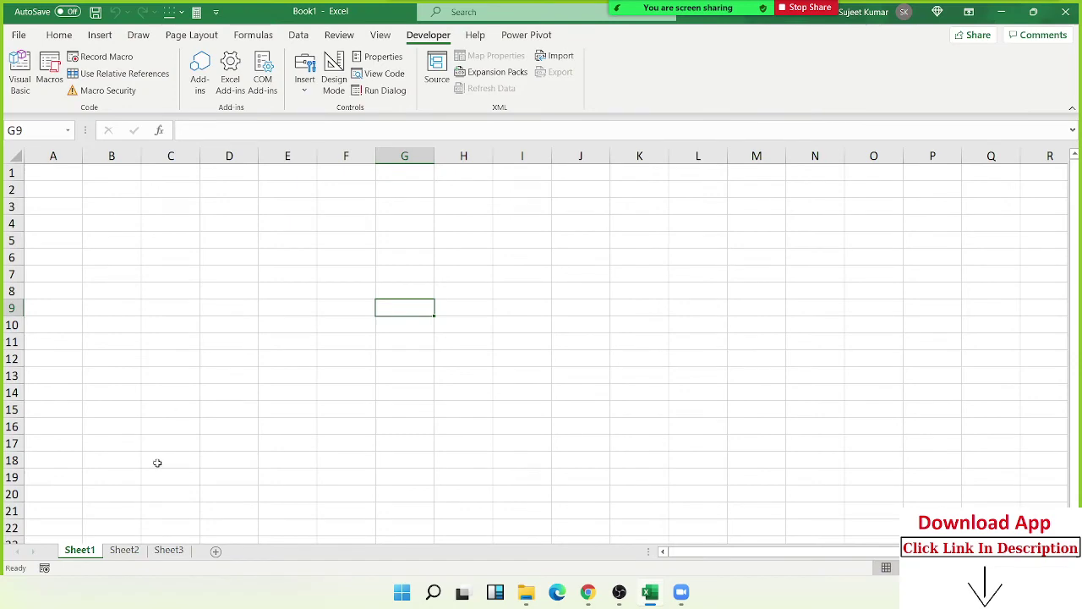
right_click(91, 551)
left_click(173, 367)
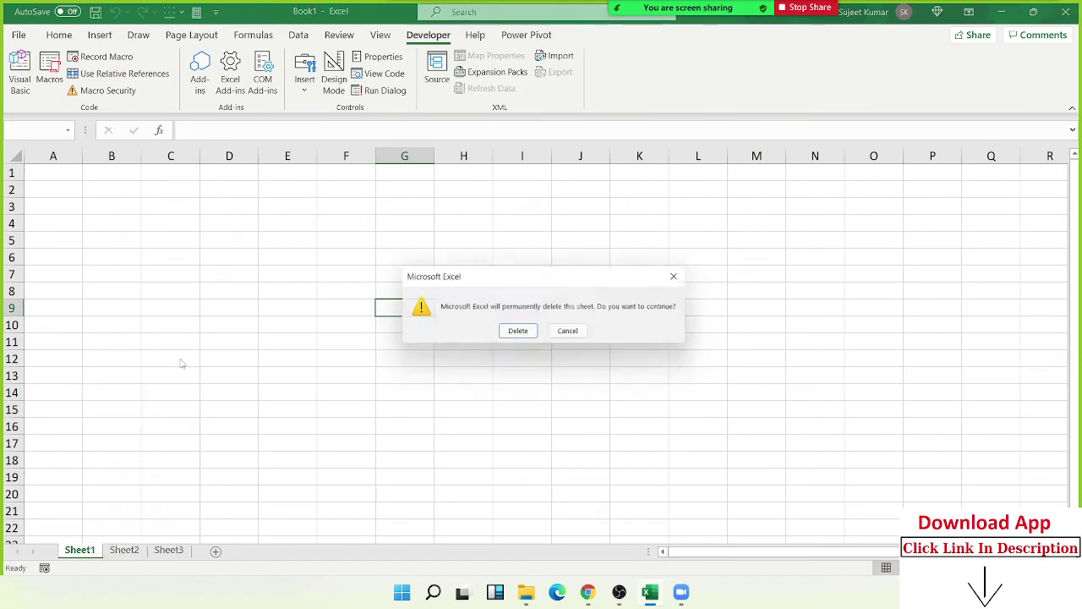
left_click(516, 334)
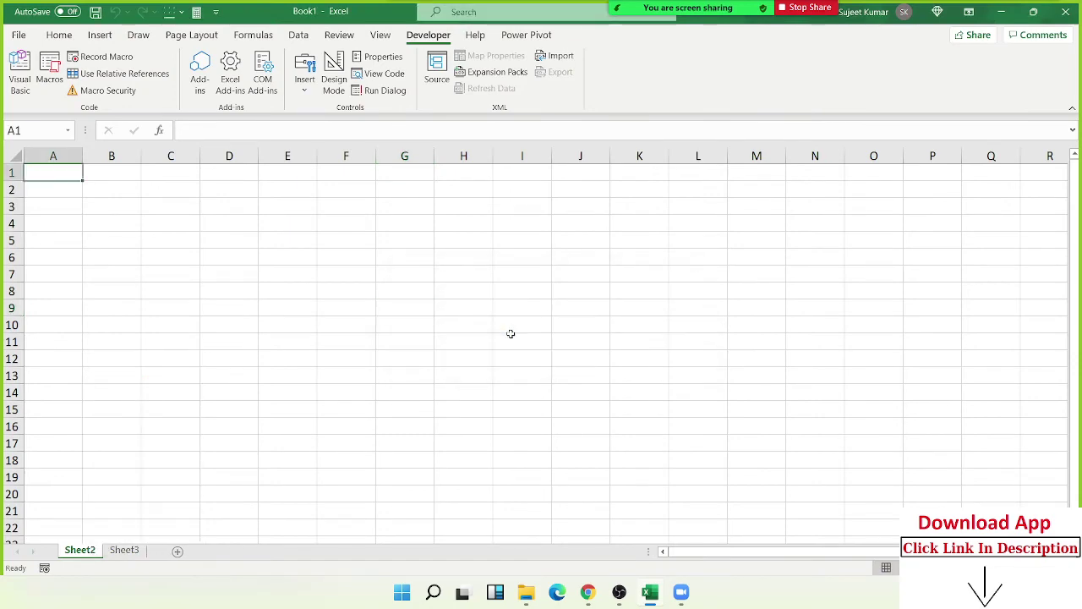
key("alt+Tab")
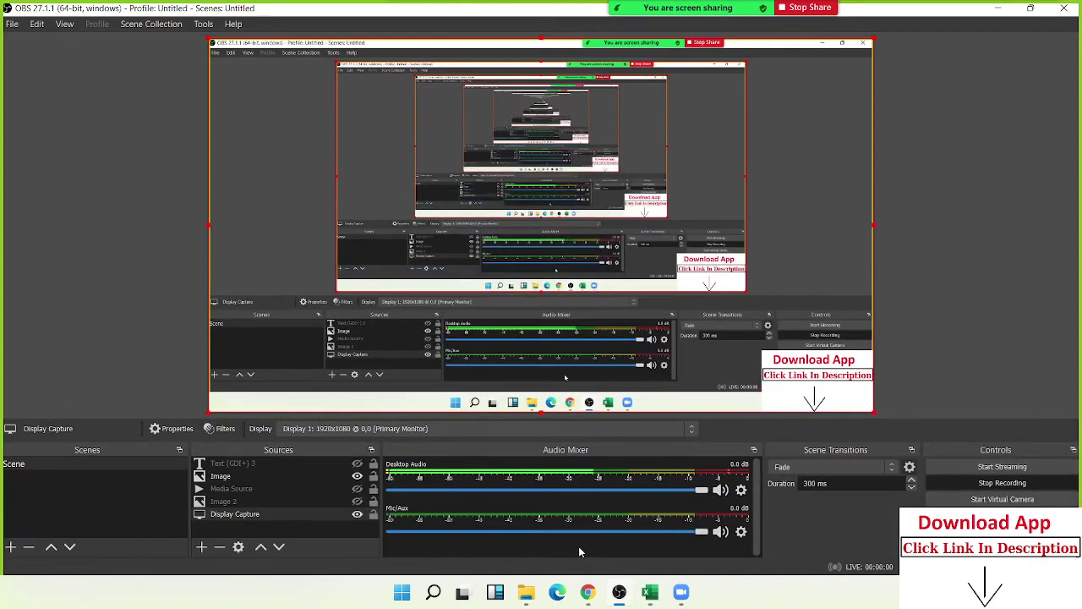
key("super+d")
mouse_move(647, 590)
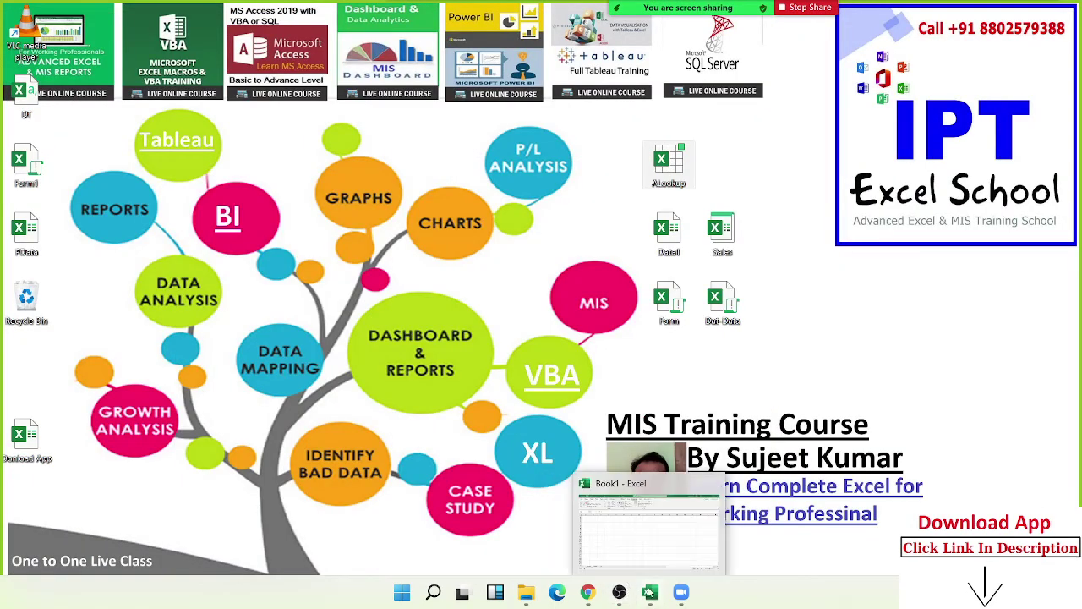
left_click(636, 565)
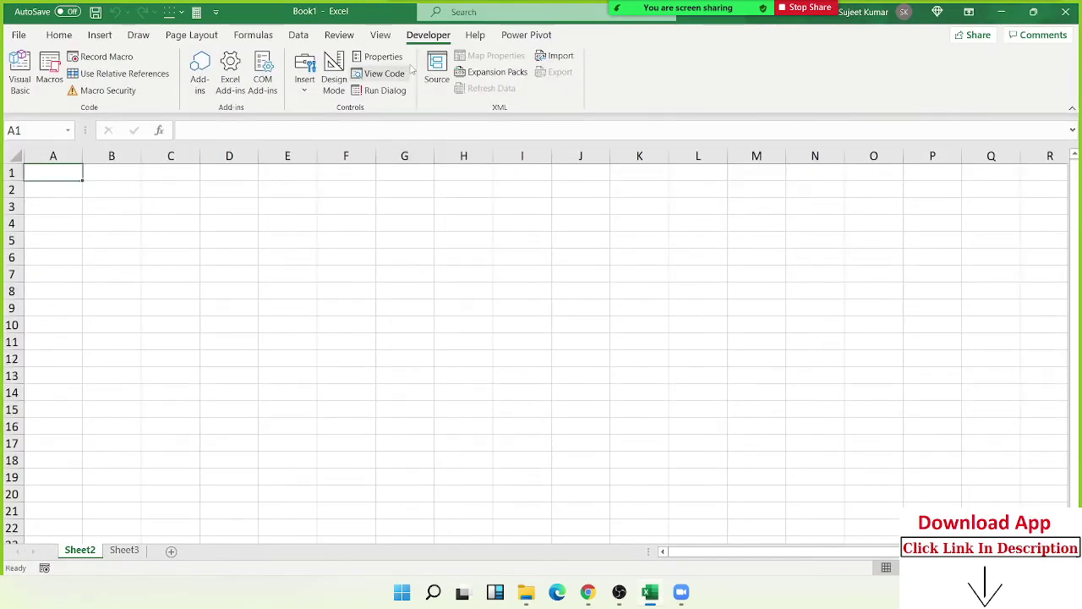
Open the Visual Basic editor on ThisWorkbook's code window, then select Sheet2 and Sheet3
left_click(19, 74)
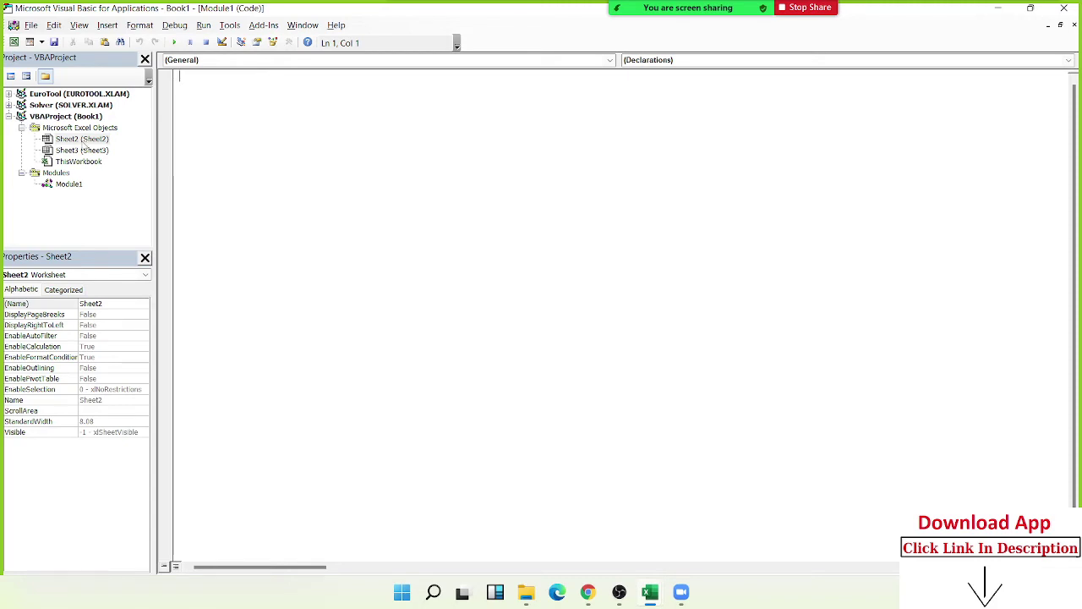
double_click(93, 161)
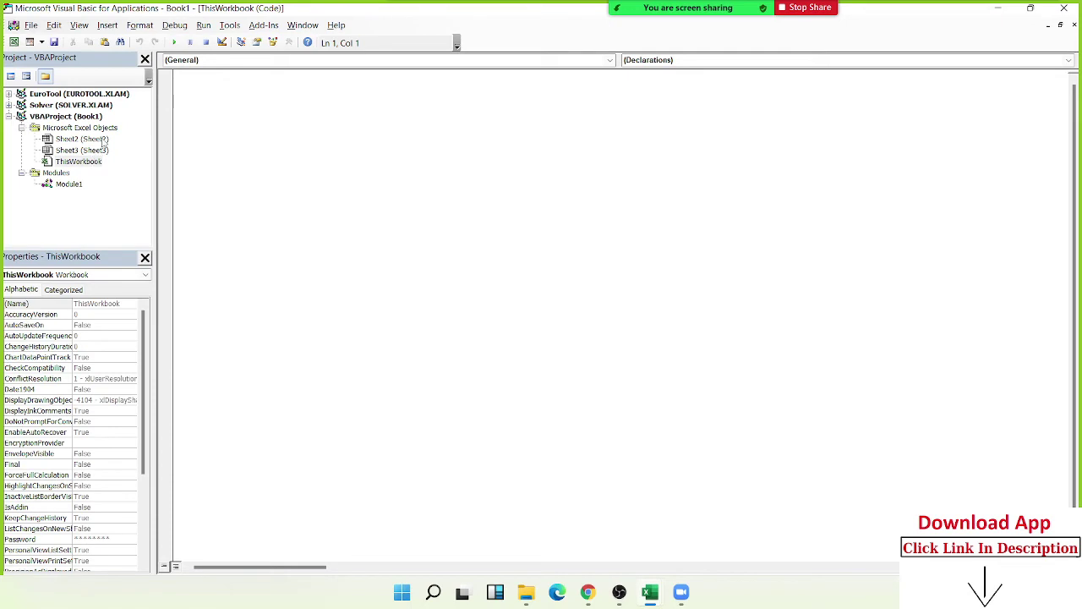
left_click(103, 140)
left_click(101, 150)
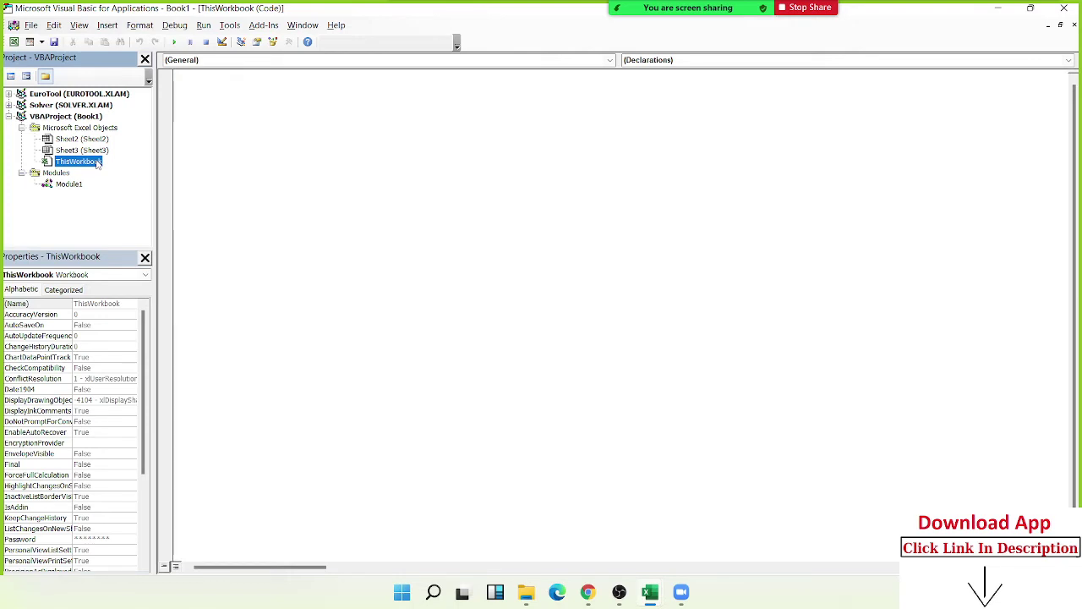
mouse_move(555, 10)
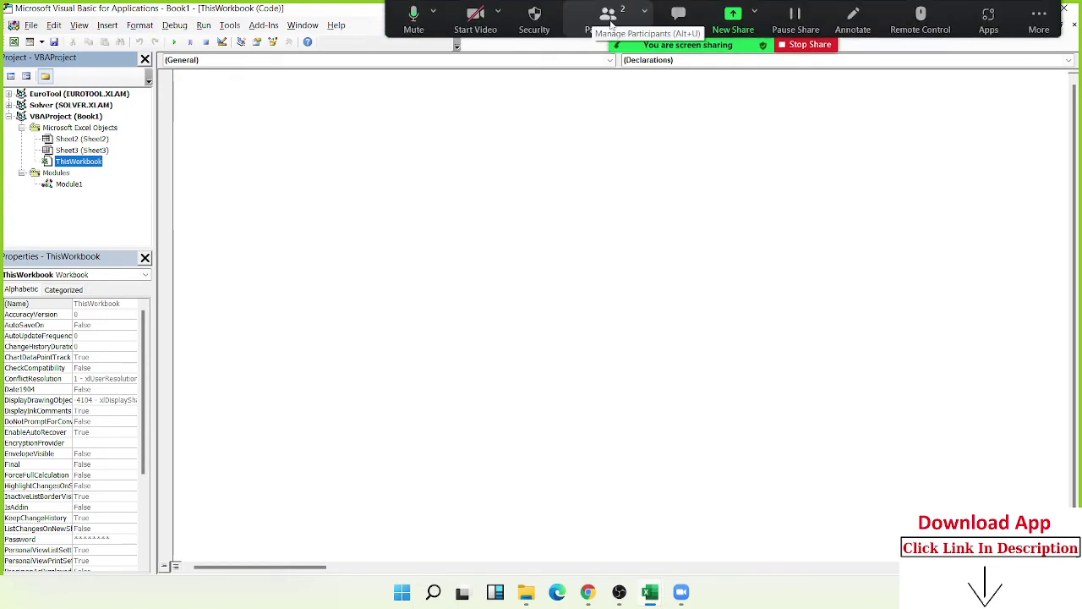
mouse_move(619, 592)
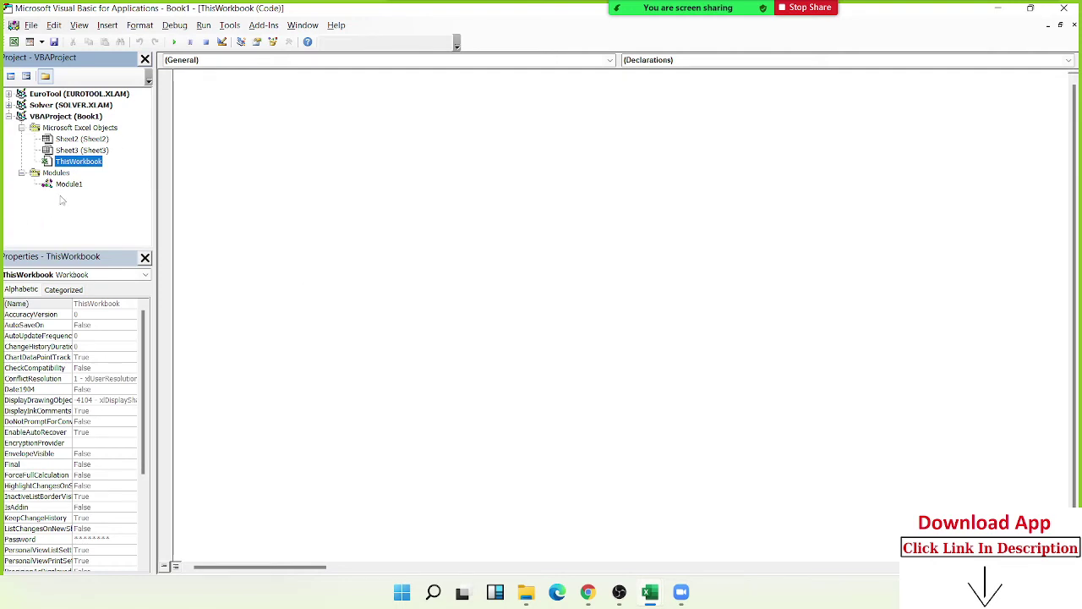
Type an empty Sub test() procedure into Module1's code window
double_click(68, 184)
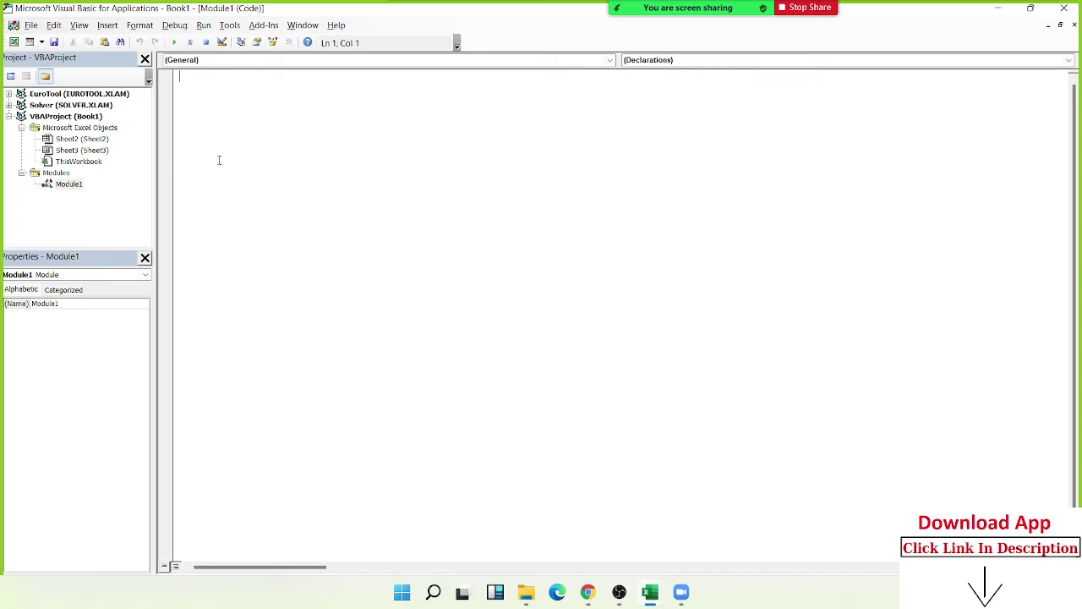
type("sub")
type("te")
type("st")
type("()")
key("Return")
key("Return")
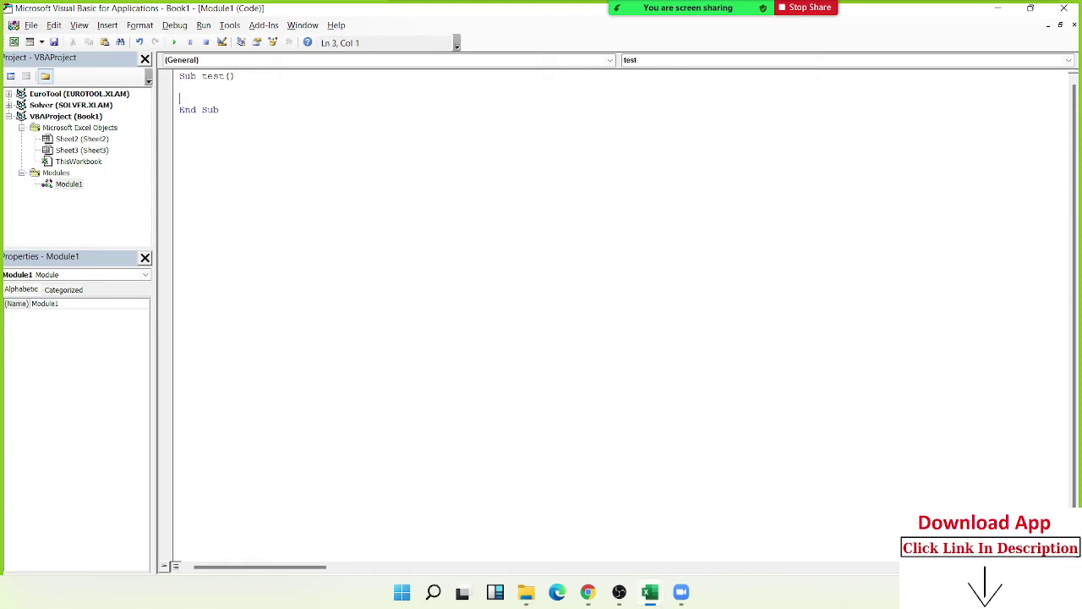
Return to Excel, view the Macros list showing test, and close it
key("alt+F11")
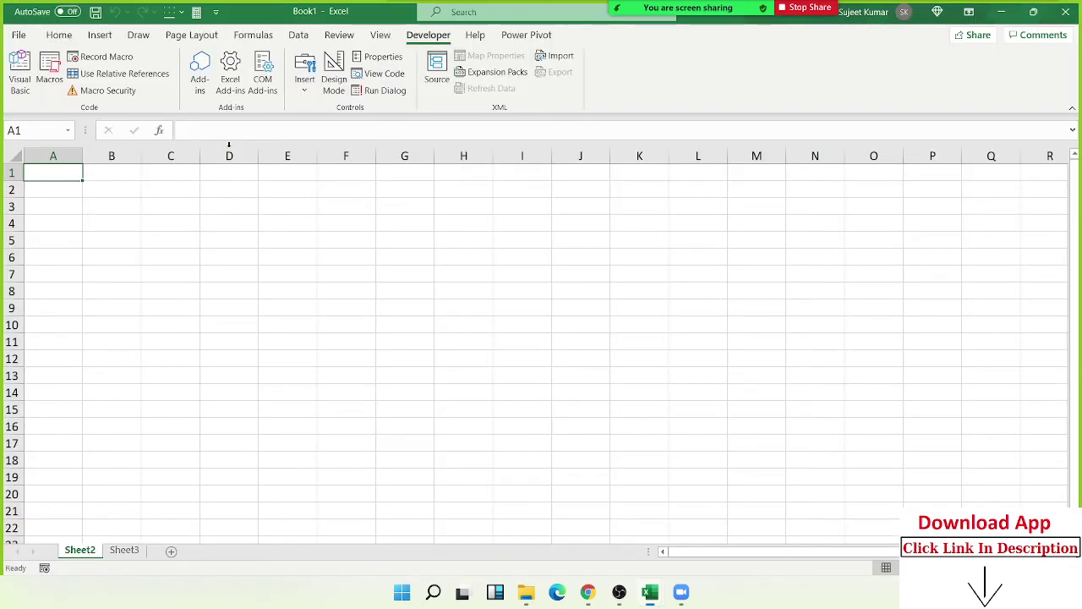
left_click(59, 85)
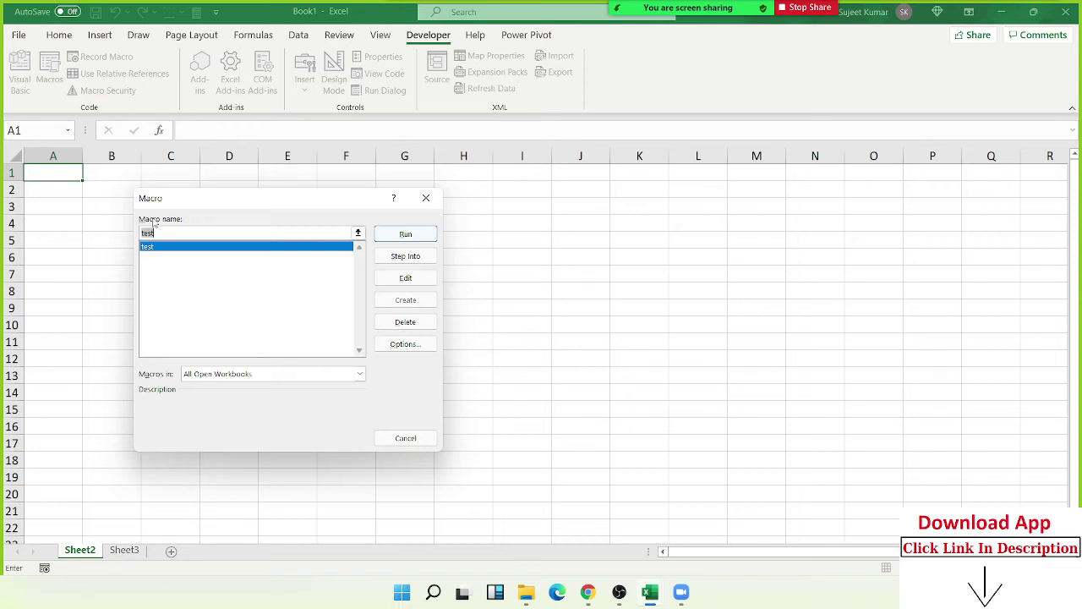
key("Return")
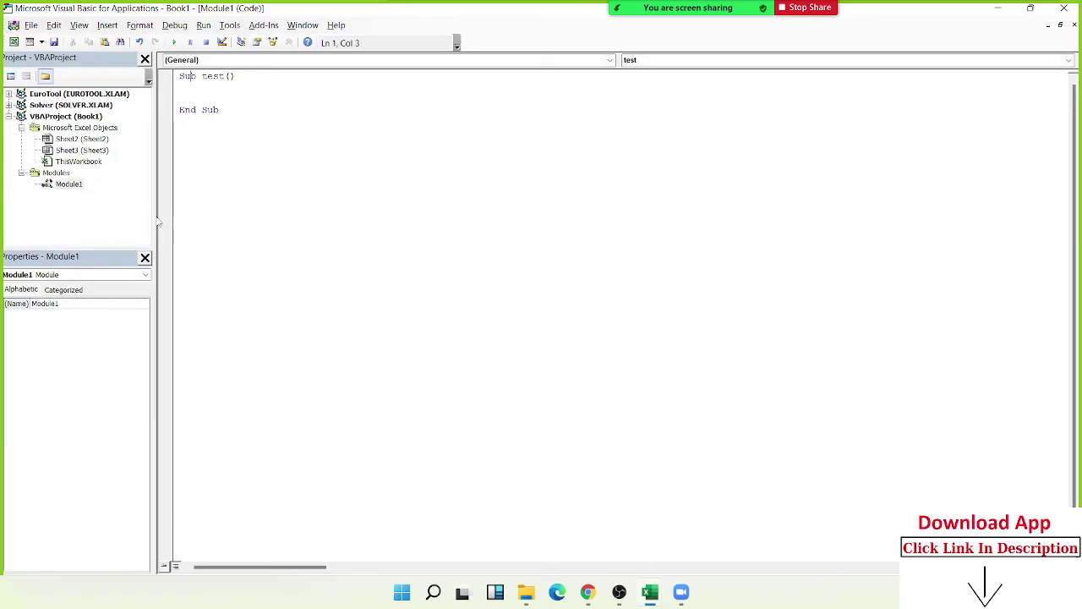
Rename the macro from test to test_today
key("Right")
key("Right")
type("toda")
type("y")
left_click(229, 77)
key("BackSpace")
type("_")
left_click(180, 88)
Replace test_today with RAJ1 and switch back to the workbook
left_click(235, 76)
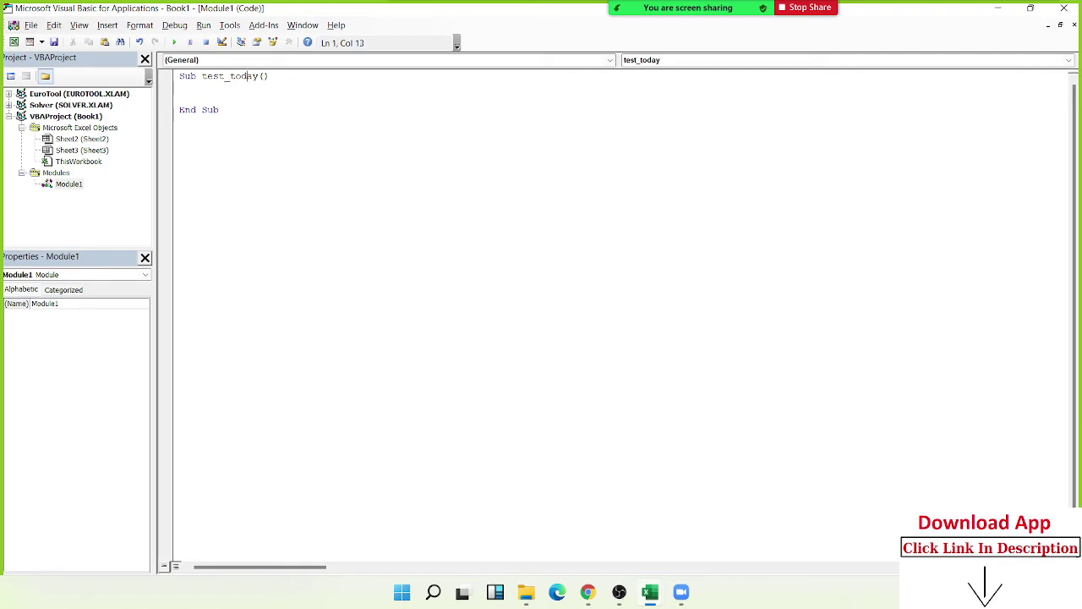
key("Right")
key("Right")
key("shift+Left")
key("shift+Left")
key("shift+Left")
key("shift+Left")
key("shift+Left")
key("shift+Left")
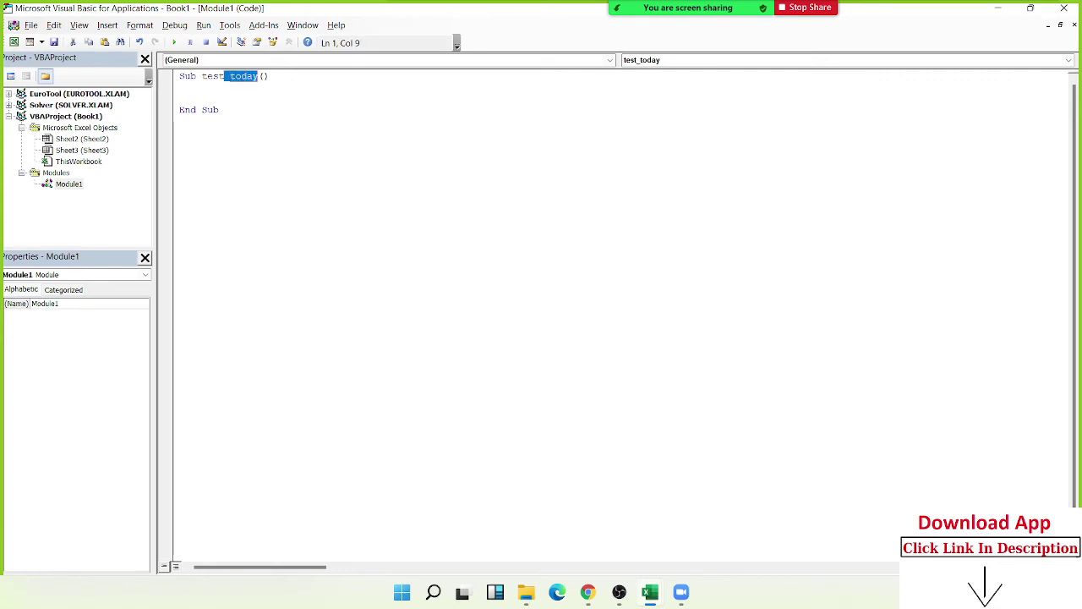
key("shift+Left")
key("shift+Left")
key("shift+Left")
key("shift+Left")
type("RA")
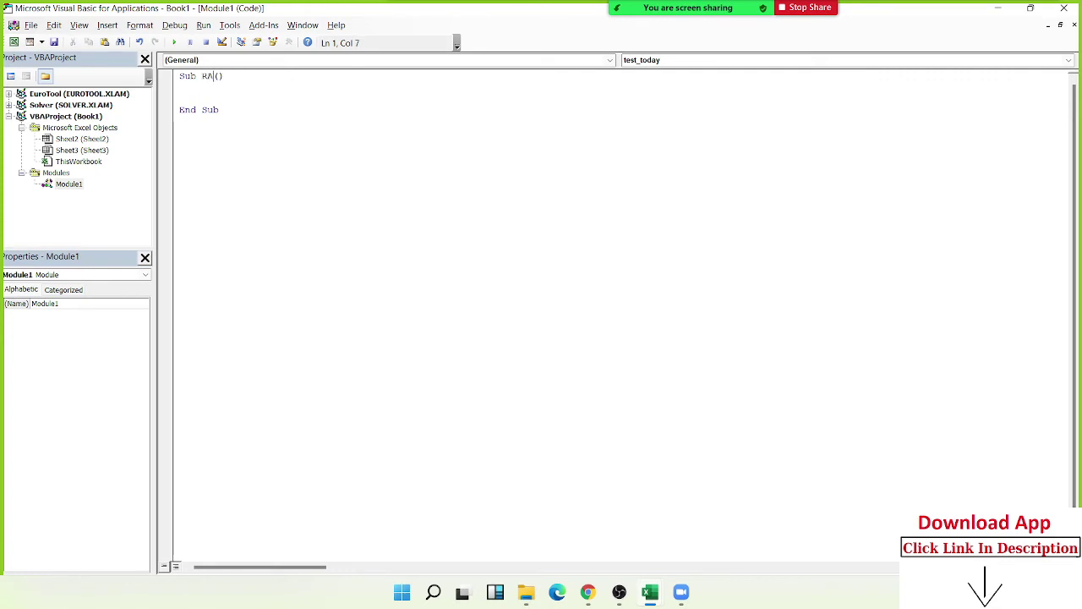
type("J1")
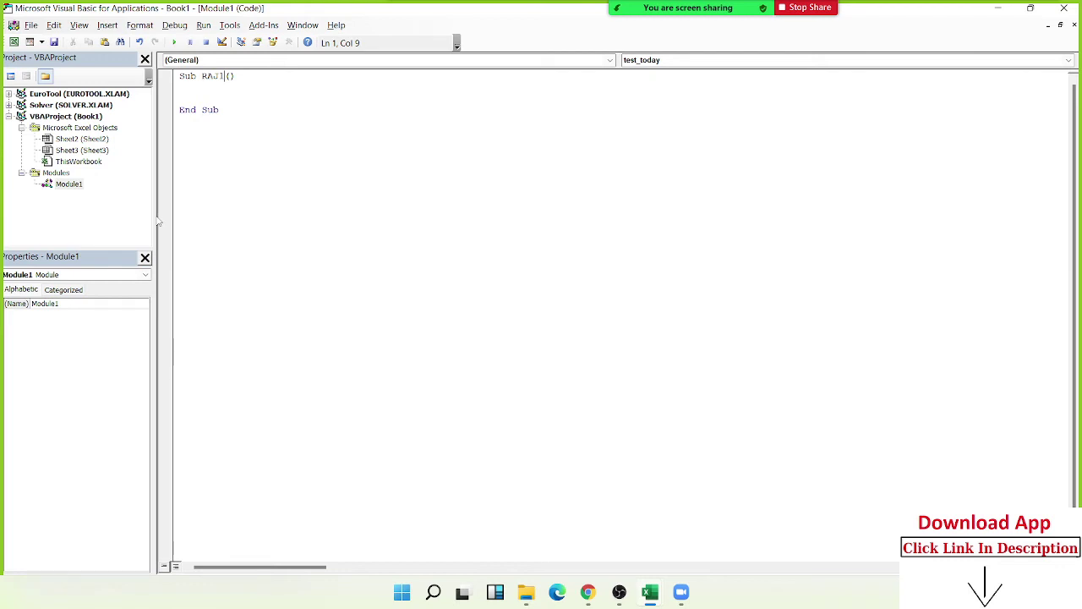
left_click(208, 98)
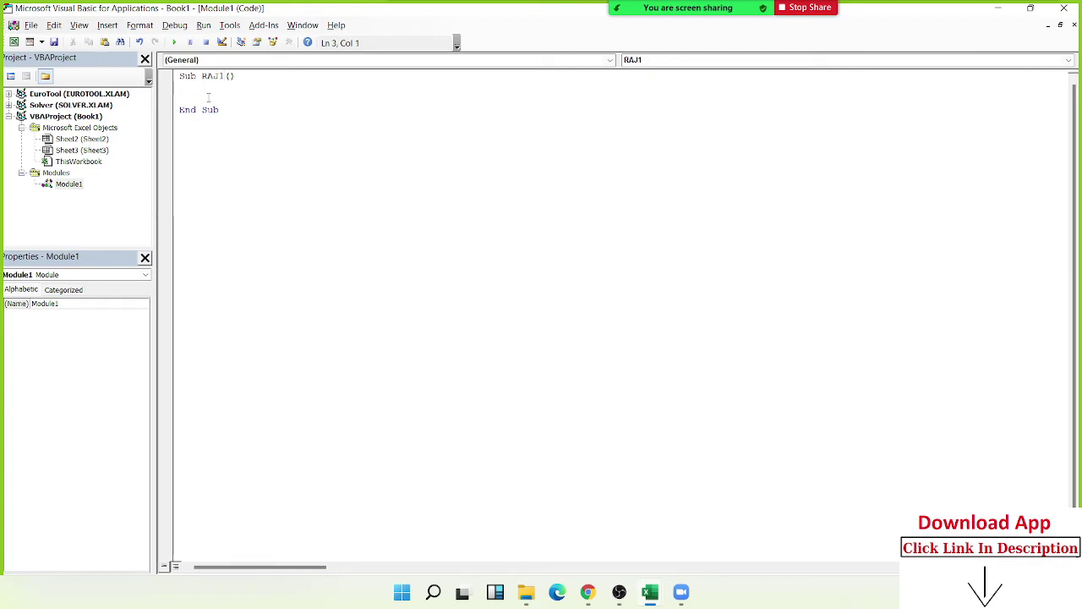
key("alt+F11")
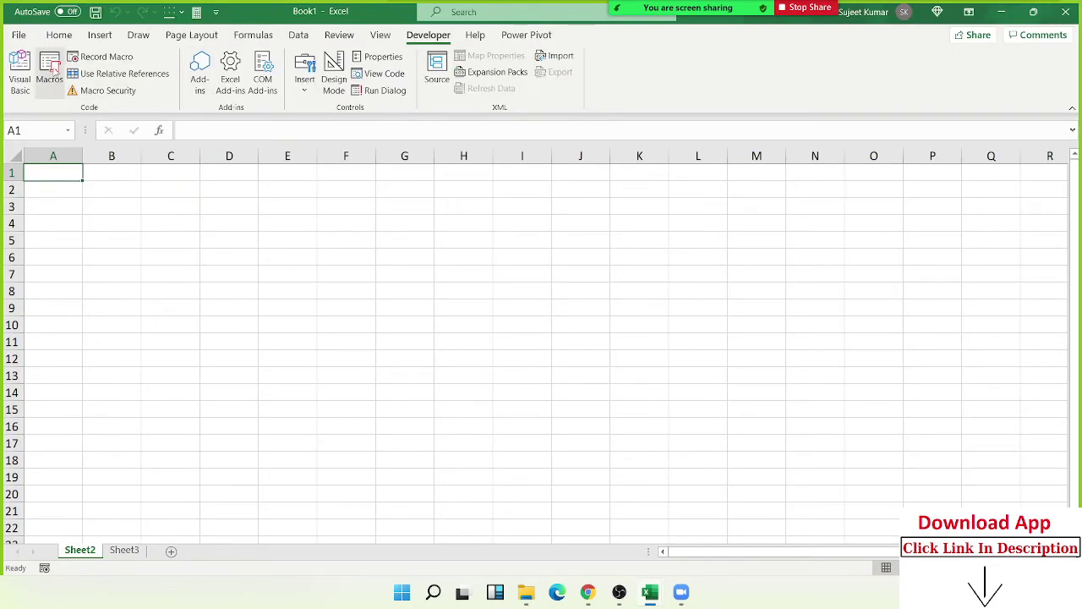
Check the workbook's macro list without running anything, then jump to the sheet's last column and back to A1
left_click(53, 73)
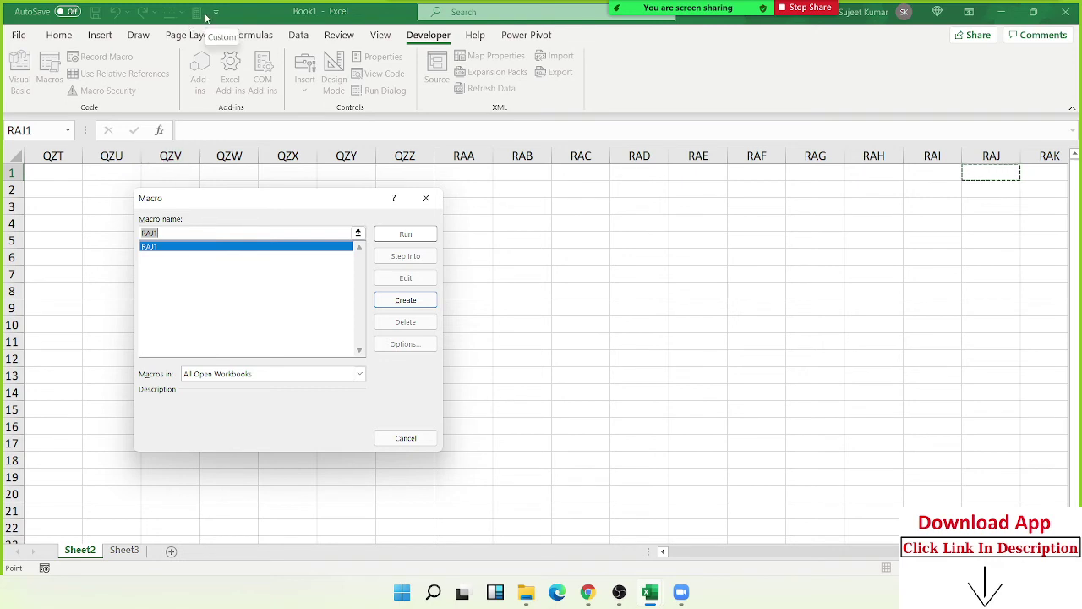
key("Escape")
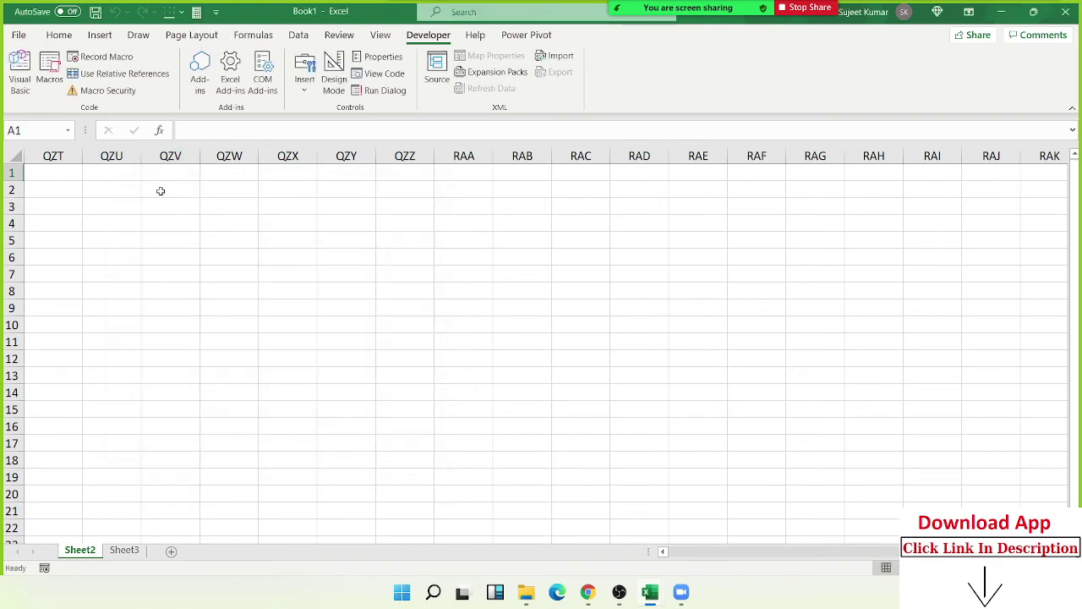
left_click(172, 175)
key("ctrl+Right")
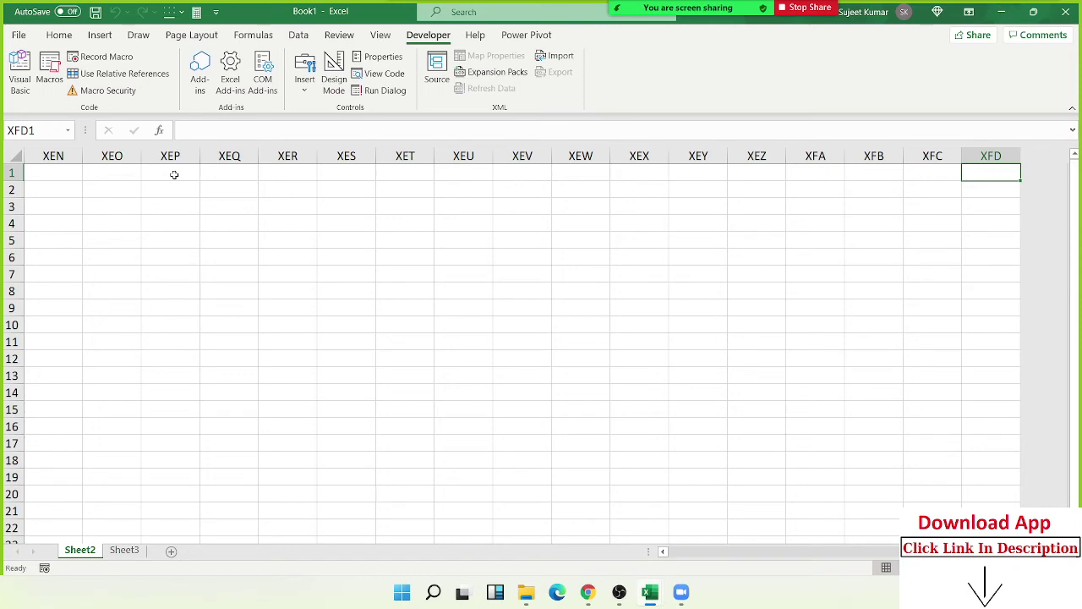
key("ctrl+Left")
Open the VBA editor on Module1, remove a stray letter from the Sub RAJ1() line, and move into the macro body
key("alt+F11")
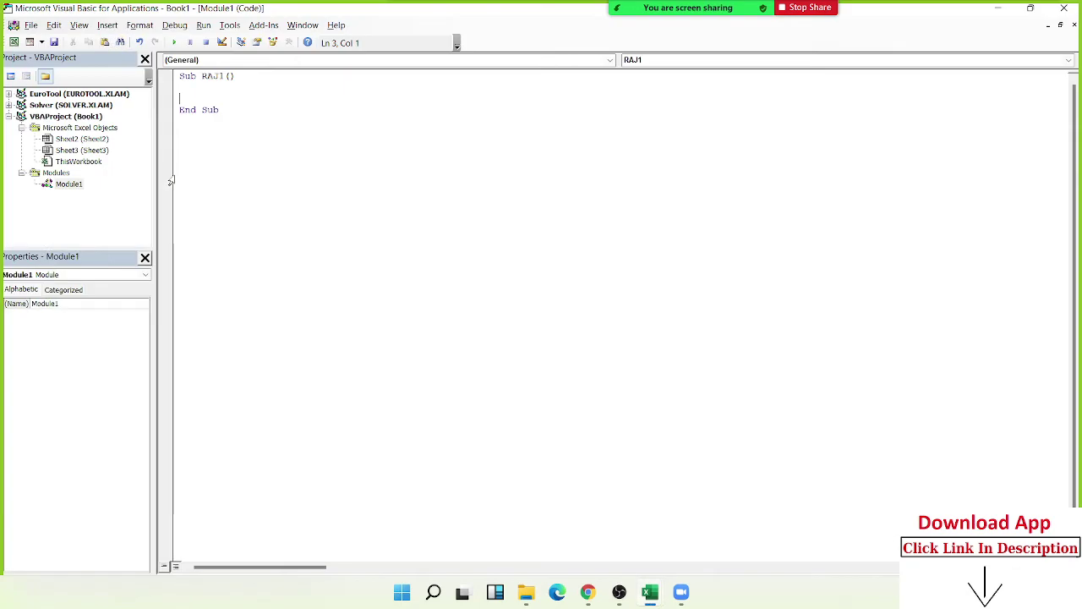
left_click(218, 76)
type("u")
key("BackSpace")
key("Down")
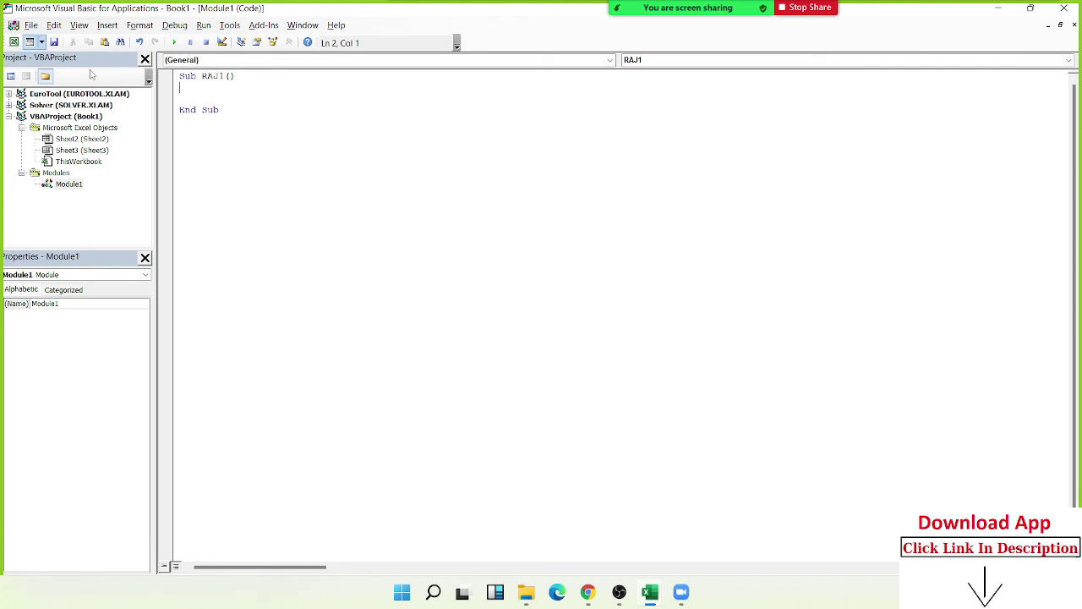
Add a blank line inside RAJ1 and close the meeting participants window
key("Return")
key("Return")
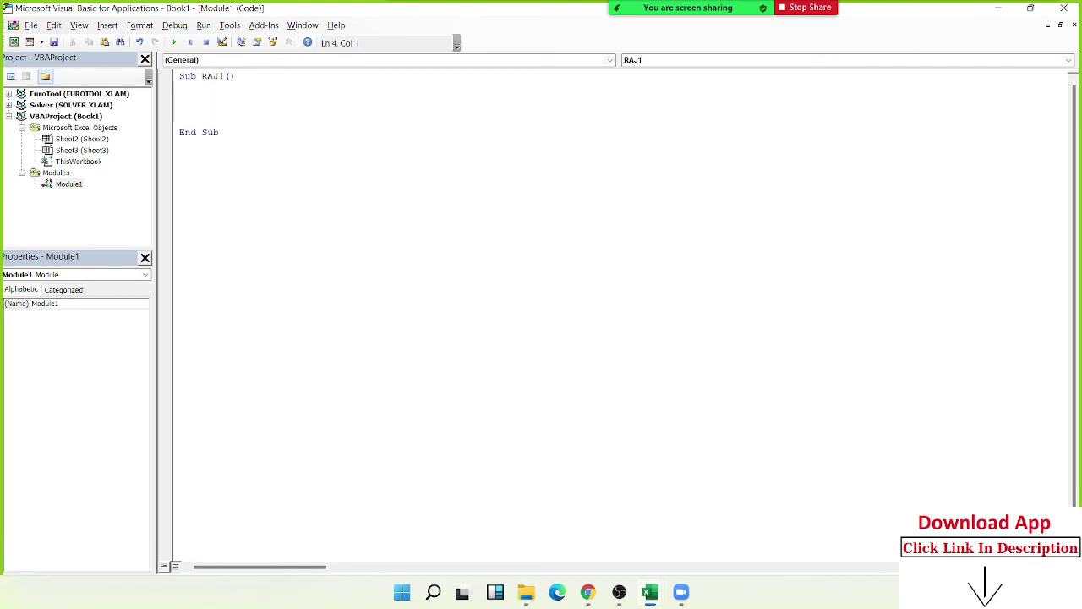
key("Up")
key("Up")
key("shift+Up")
key("shift+Down")
key("shift+Up")
key("shift+Down")
mouse_move(651, 7)
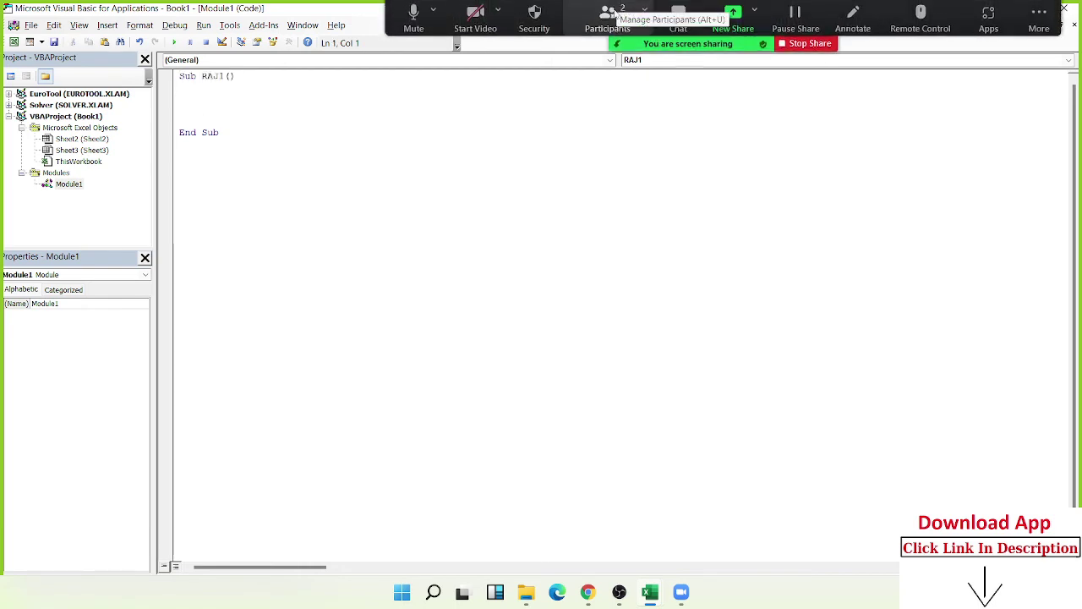
left_click(607, 19)
left_click(657, 173)
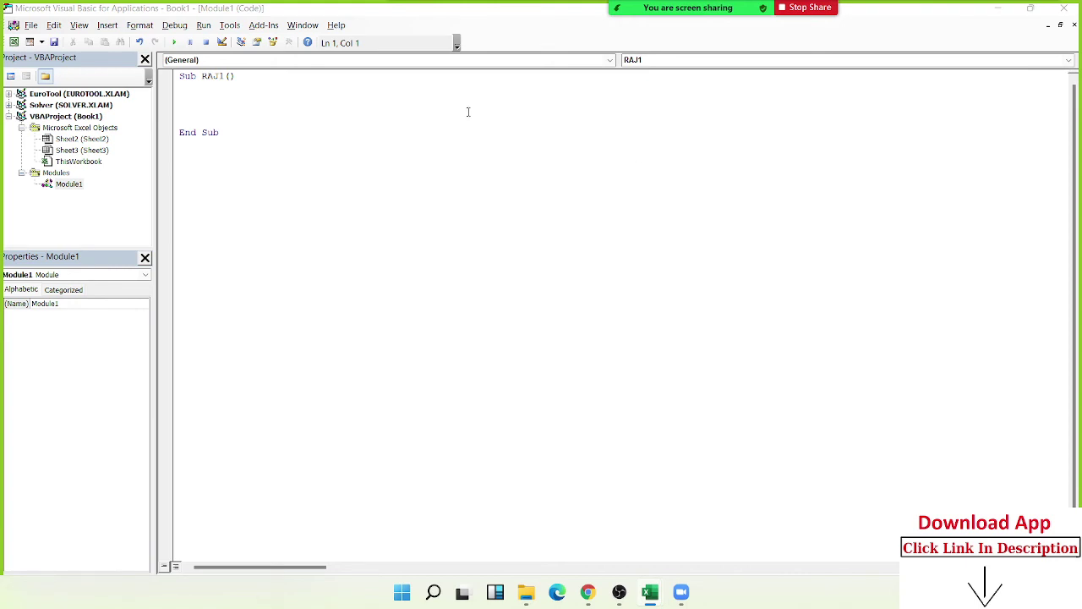
Select the empty lines inside RAJ1, then put the caret right after RAJ in the macro name
left_click(202, 87)
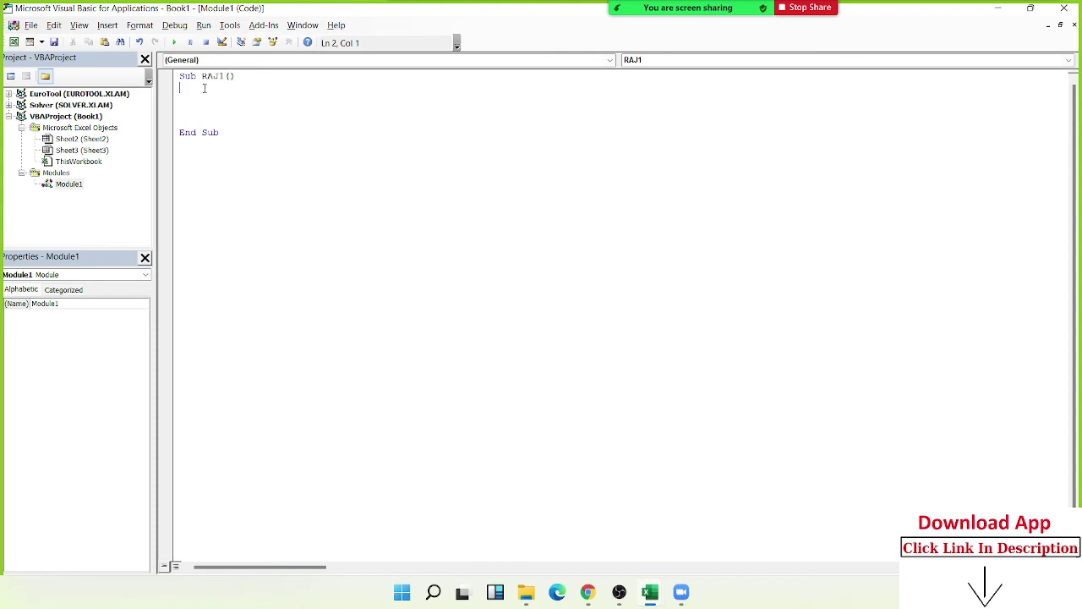
key("shift+Down")
key("shift+Down")
key("shift+Down")
key("shift+Down")
key("ctrl+Home")
key("shift+Down")
key("shift+Up")
key("shift+Down")
key("shift+Down")
key("shift+Down")
key("shift+Down")
key("shift+Down")
key("shift+Down")
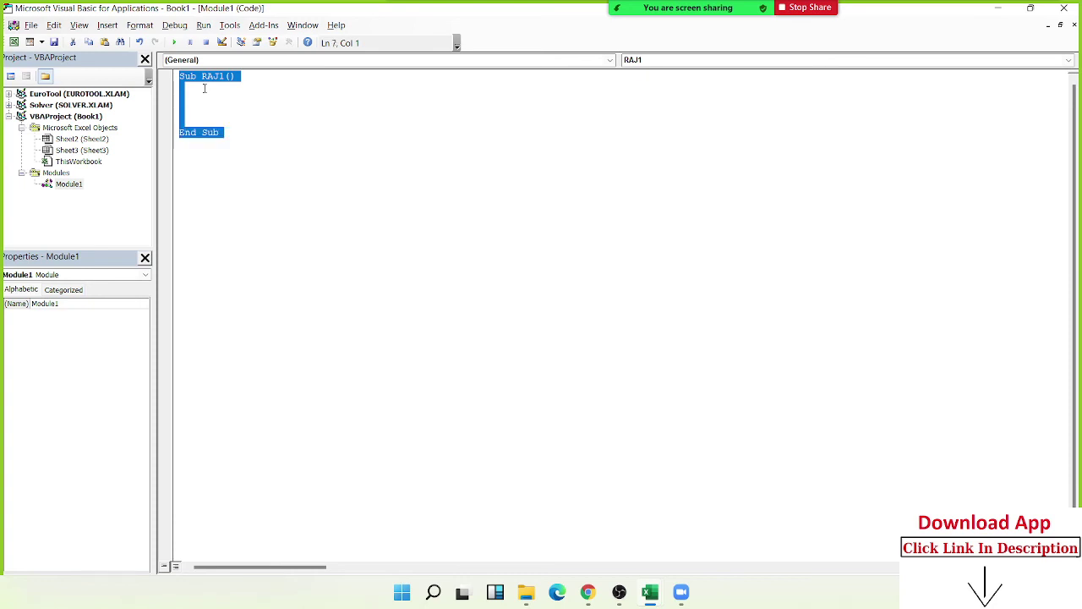
key("ctrl+Home")
key("Right")
key("Right")
key("Right")
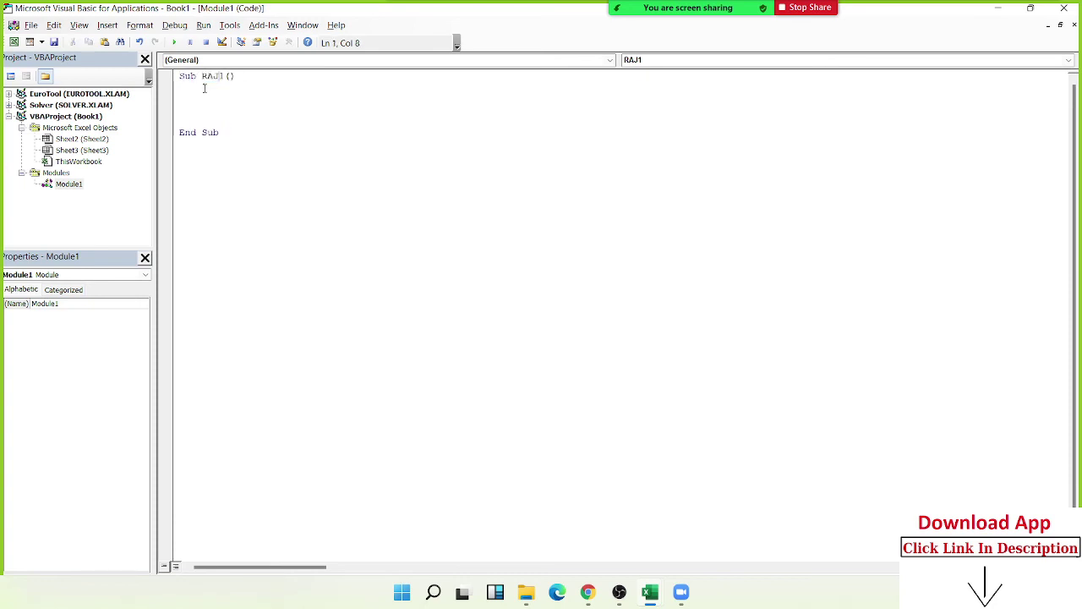
Rename the macro to RAJ_1 and add a blank line inside it
type("_")
left_click(180, 87)
key("Return")
key("Return")
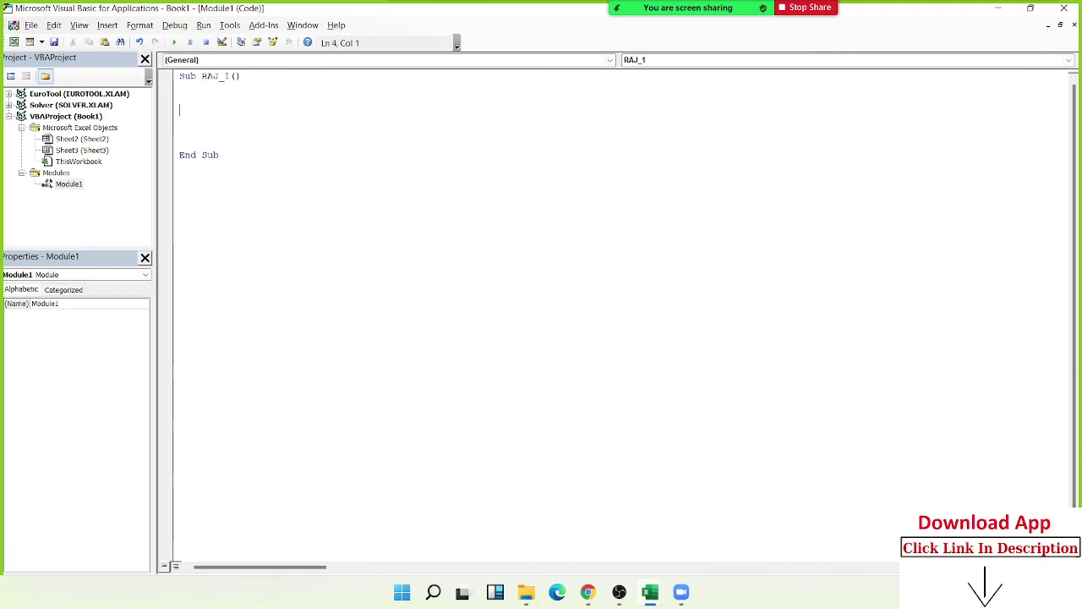
key("Up")
key("Up")
key("Up")
key("shift+Down")
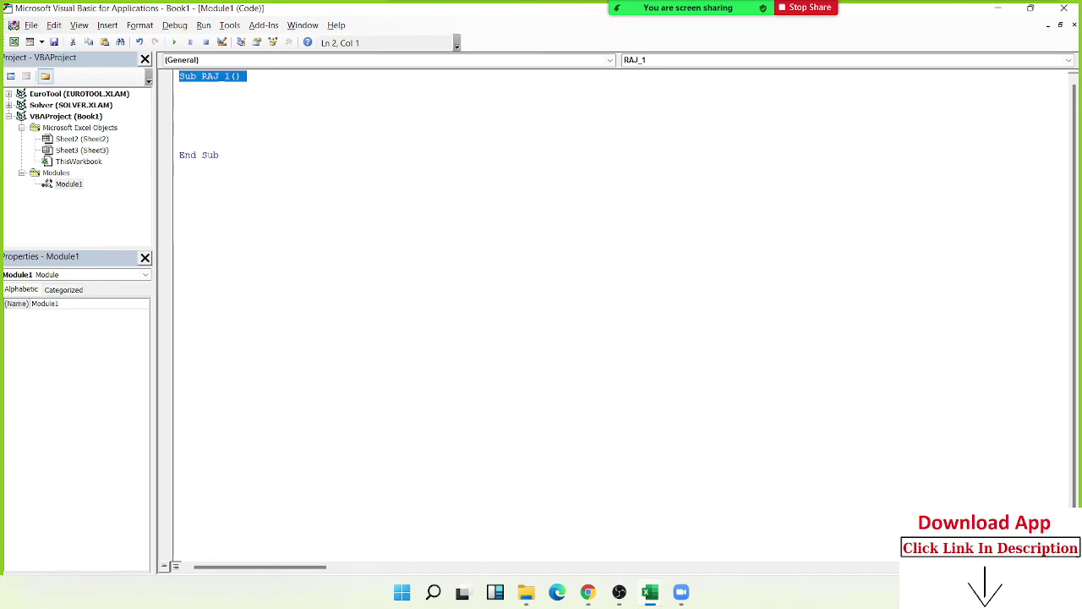
key("Right")
Add more blank lines inside RAJ_1 and switch back to the Book1 workbook
key("Down")
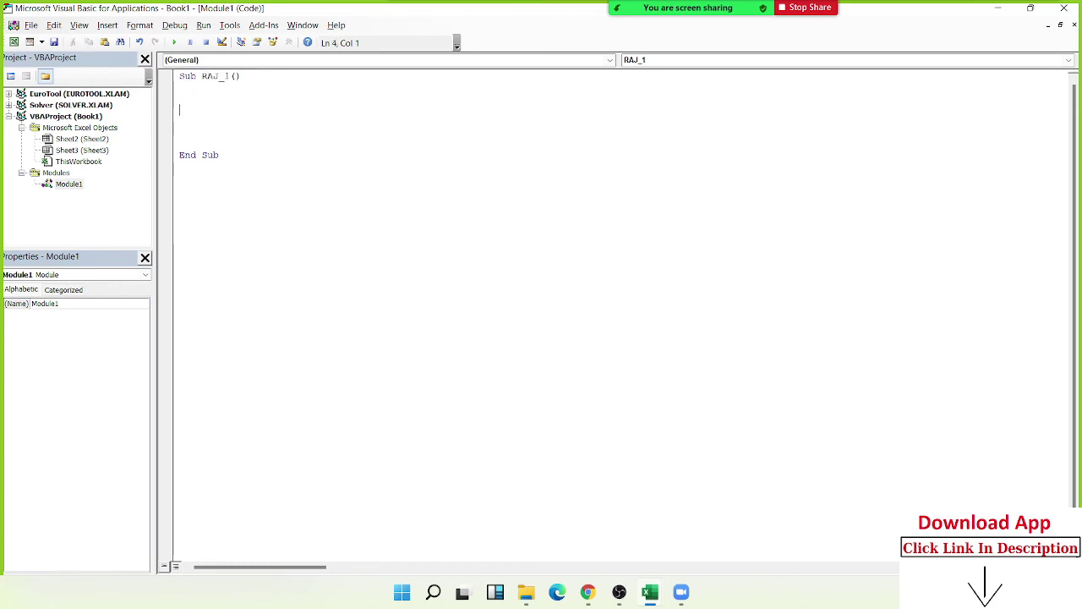
key("Up")
key("Up")
key("Return")
key("Up")
key("Up")
key("shift+Down")
key("Right")
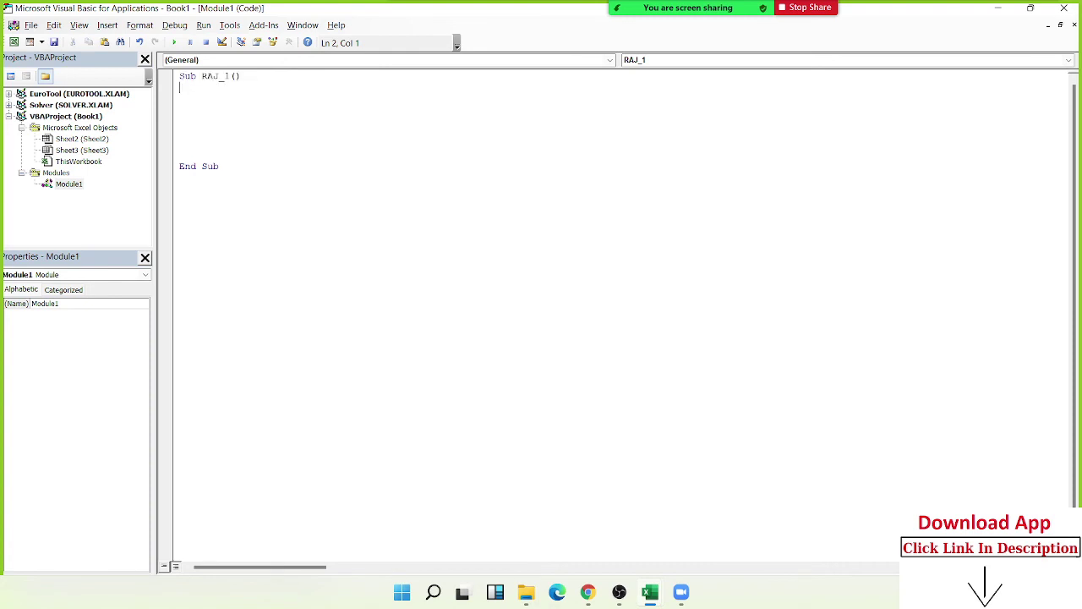
key("Down")
key("shift+Down")
key("shift+Down")
key("shift+Down")
key("shift+Down")
key("shift+Down")
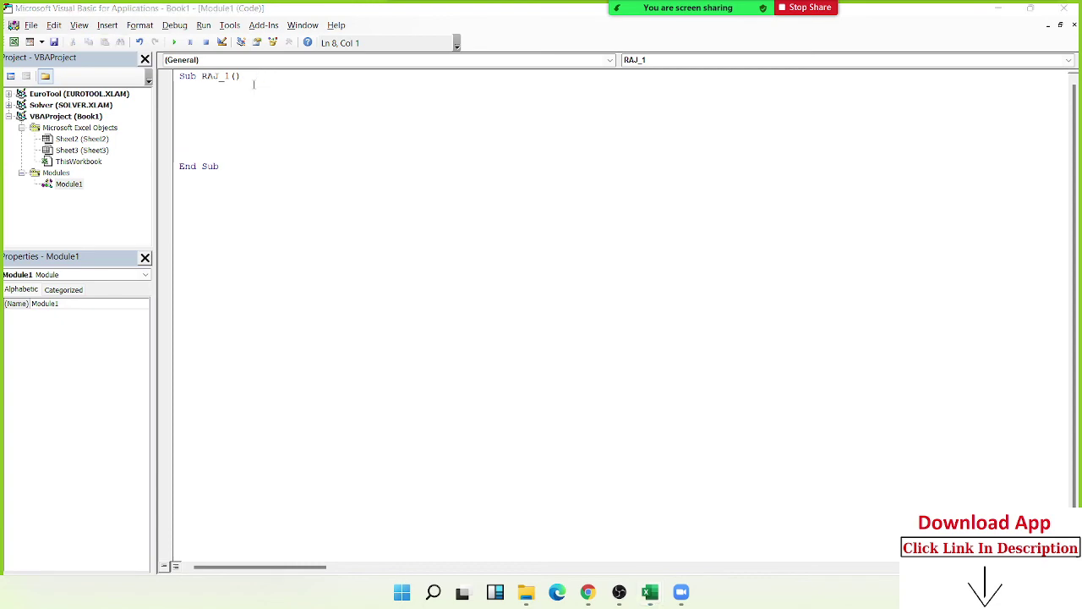
key("alt+Tab")
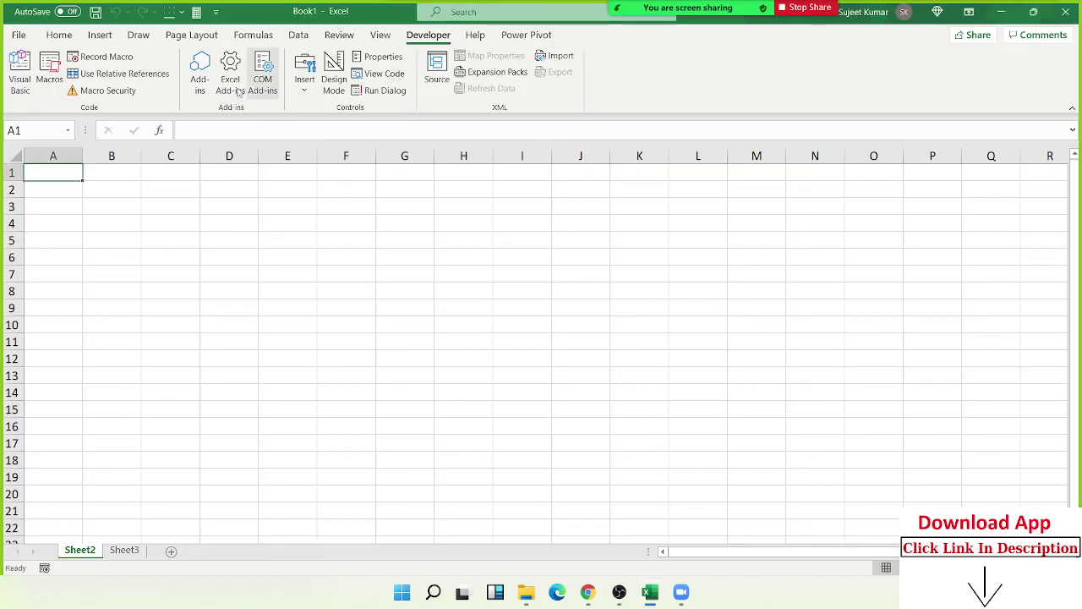
left_click(191, 238)
left_click(49, 75)
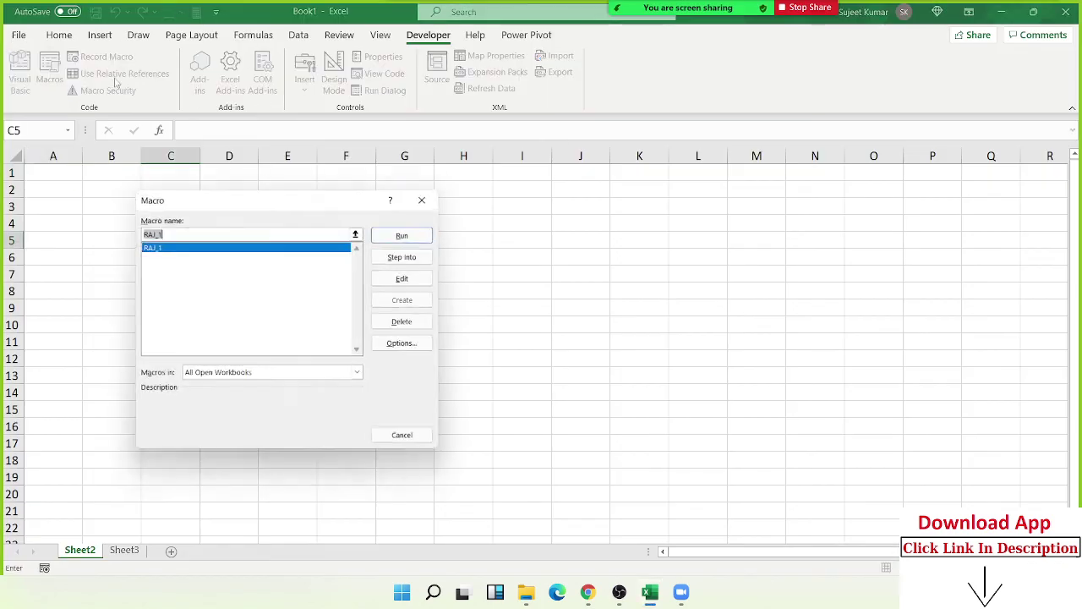
left_click(413, 347)
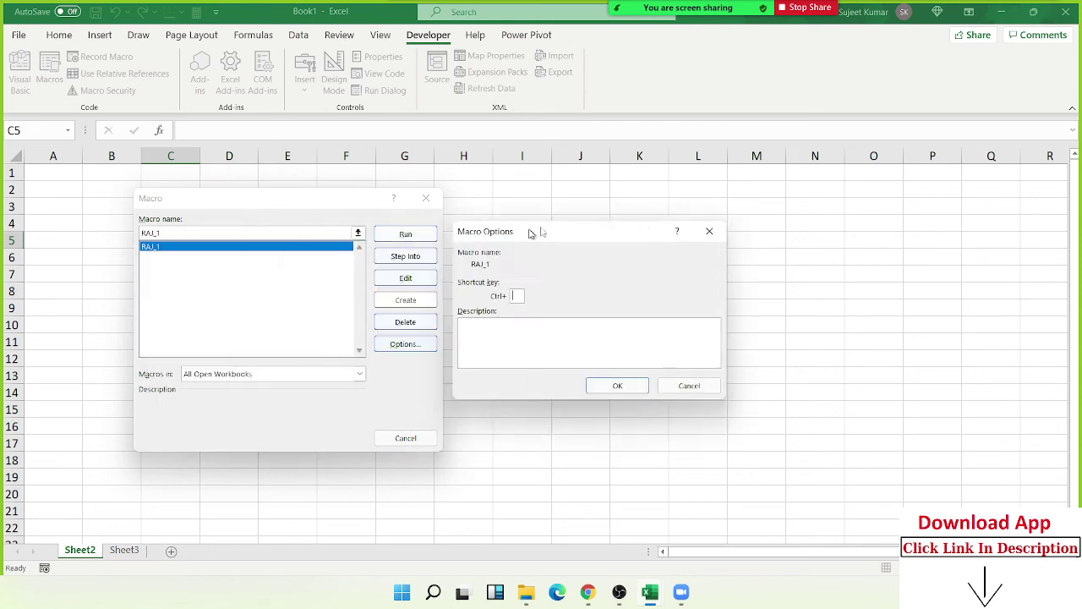
left_click_drag(224, 245, 548, 209)
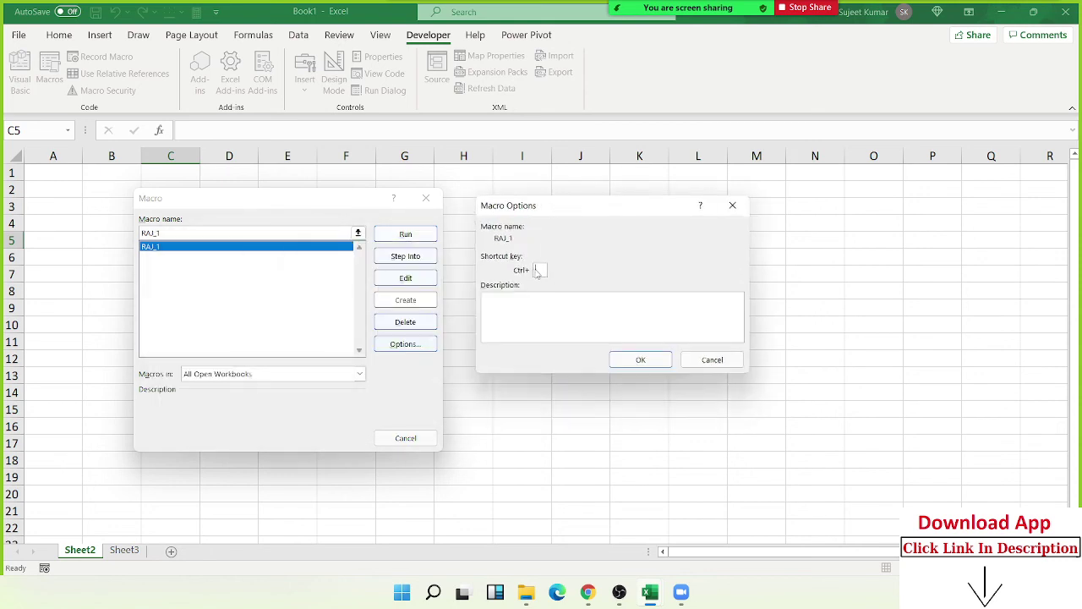
key("Escape")
key("Escape")
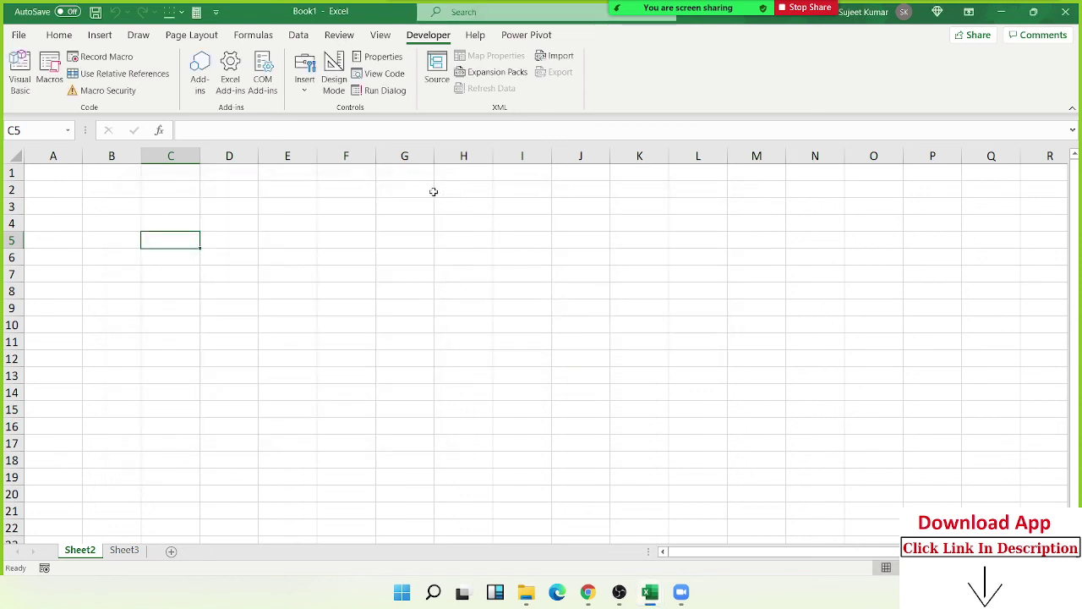
left_click(430, 190)
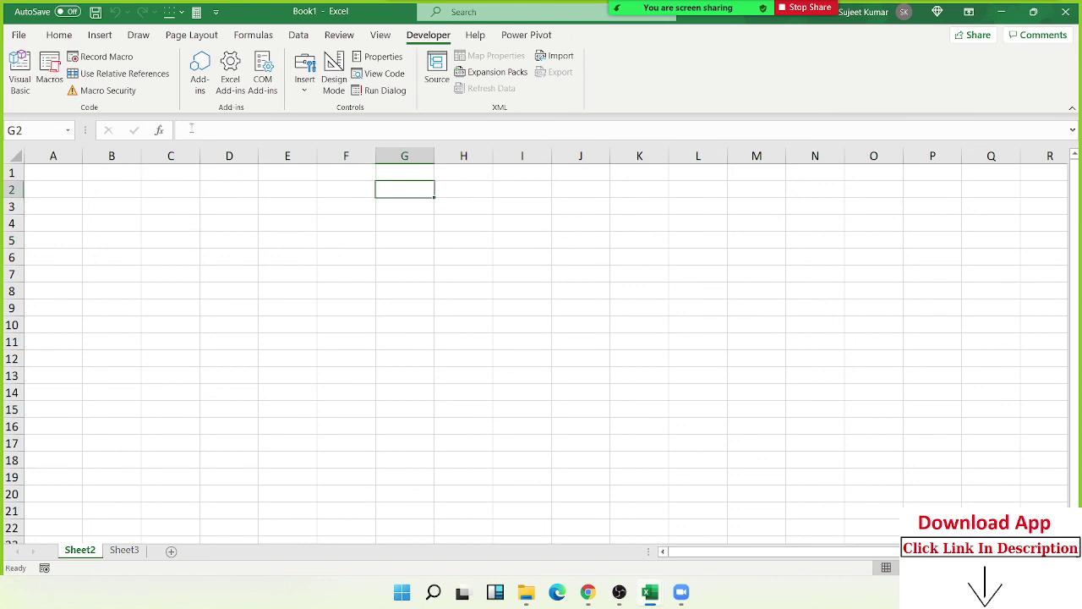
Draw a form button over F2:H3 on Sheet2 and assign it the RAJ_1 macro
left_click(305, 95)
left_click(297, 128)
left_click_drag(364, 193, 469, 225)
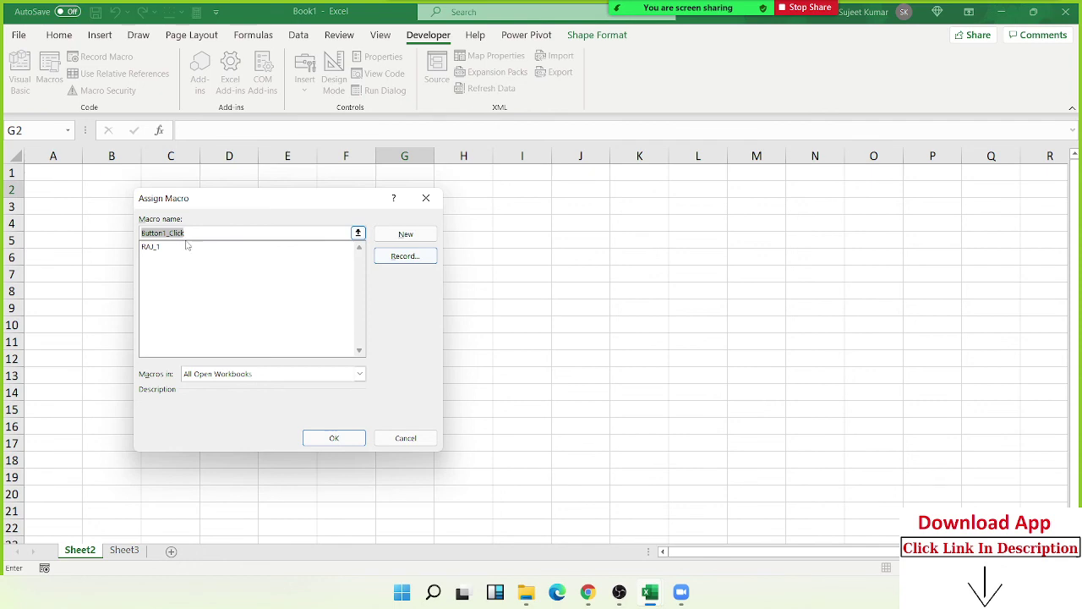
left_click(184, 246)
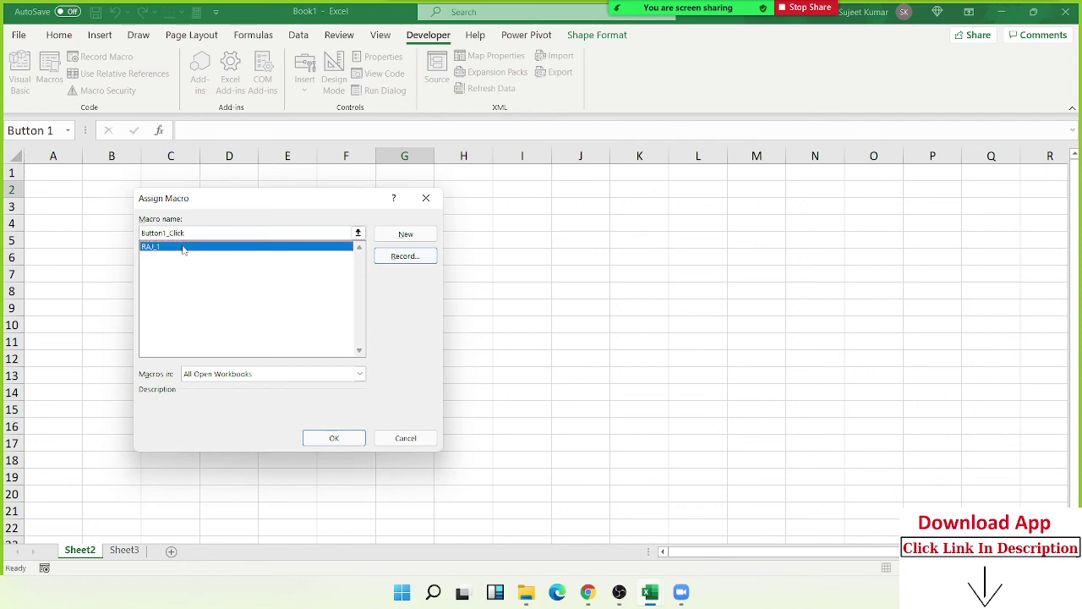
left_click(334, 438)
left_click(443, 340)
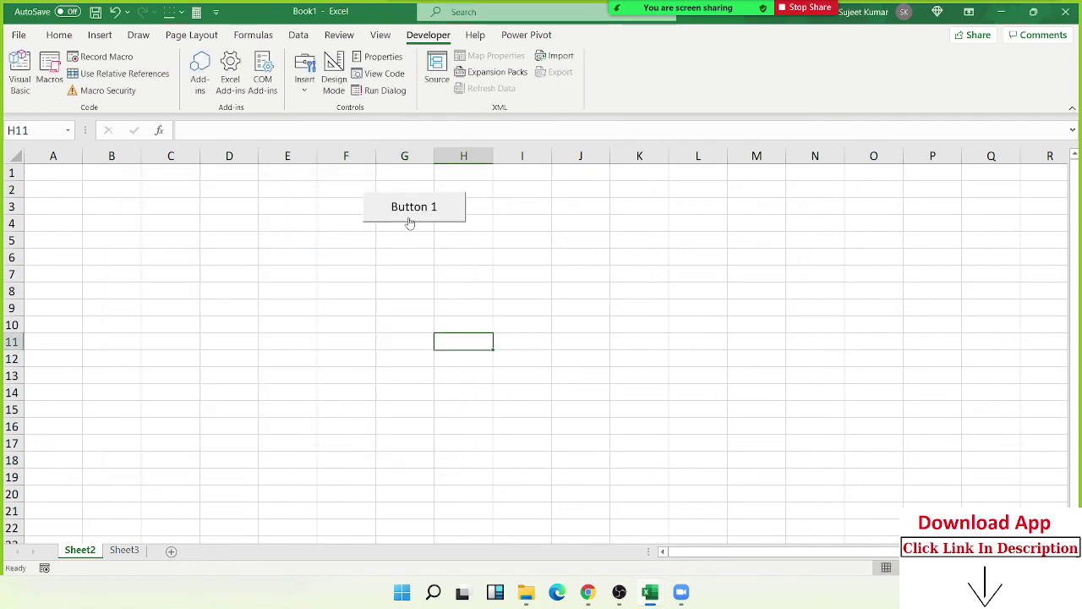
left_click(394, 237)
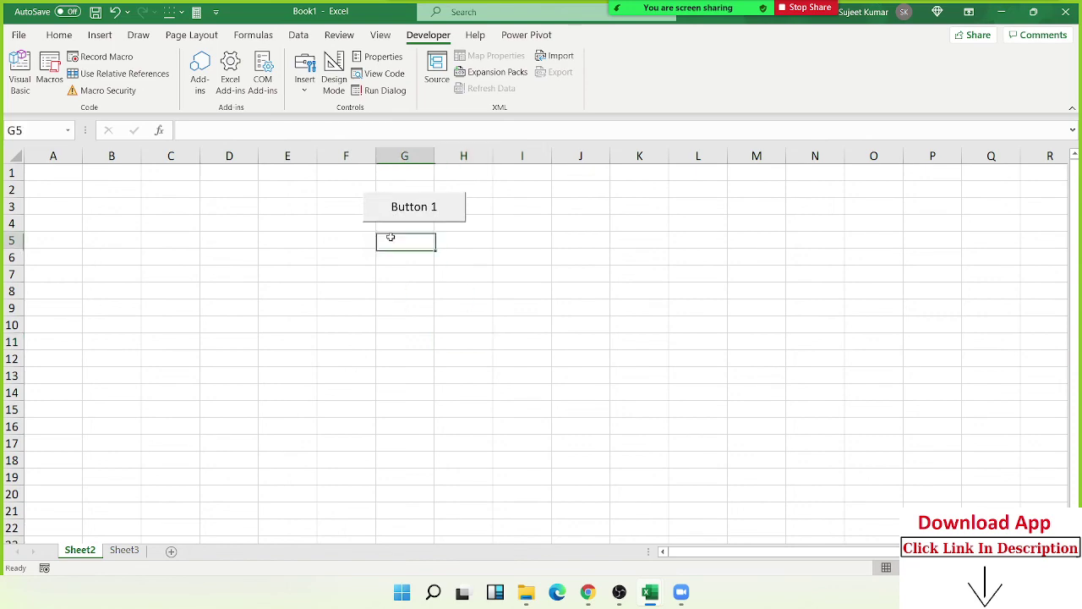
Draw a blue rounded rectangle shape over G6:H7 on Sheet2
left_click(114, 39)
left_click(165, 85)
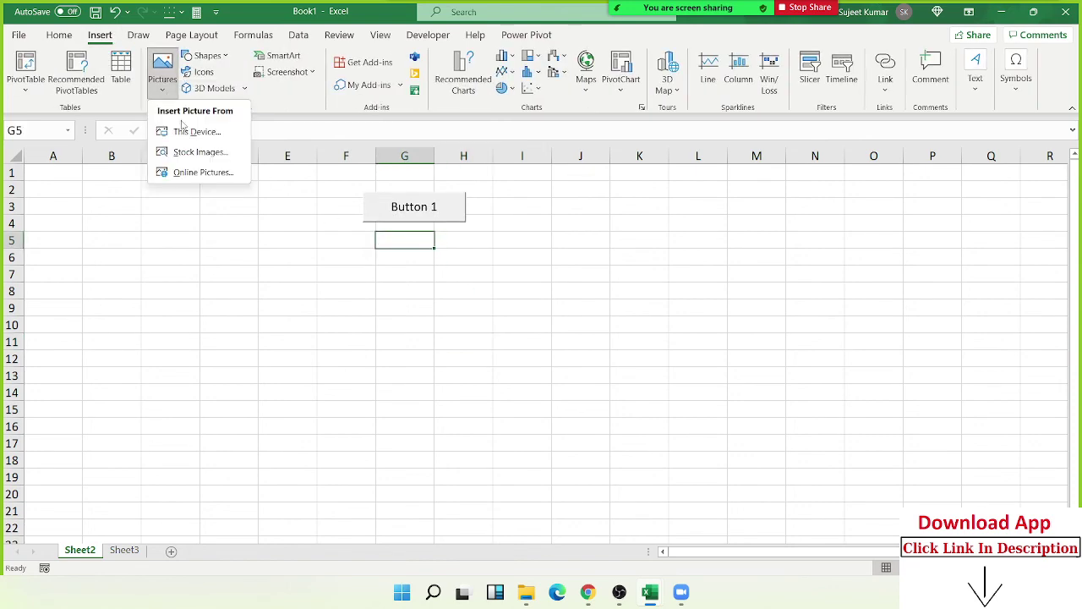
left_click(215, 56)
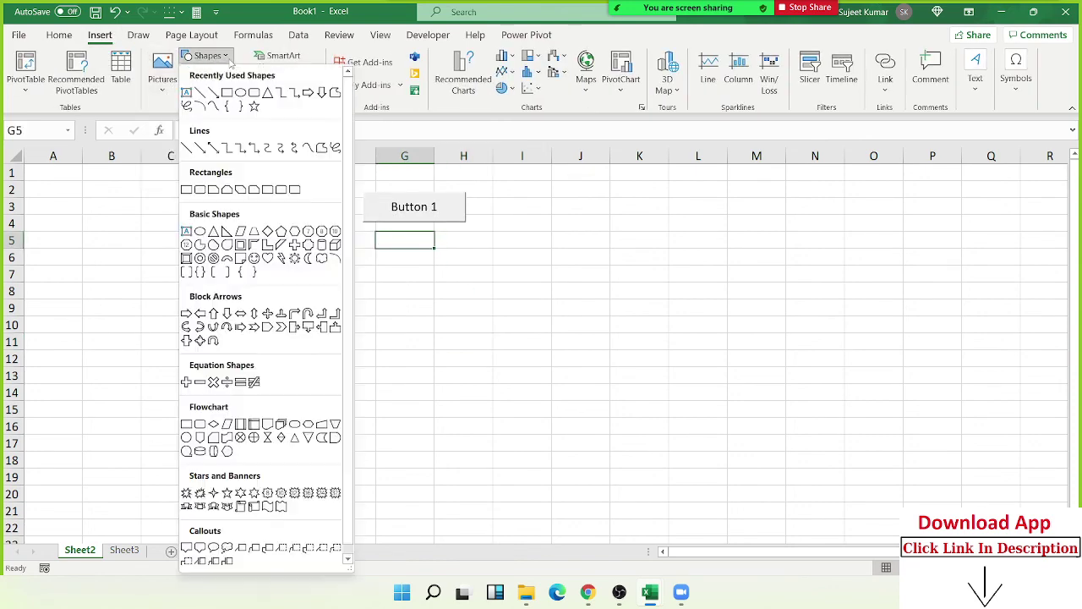
left_click(254, 94)
left_click_drag(385, 254, 488, 283)
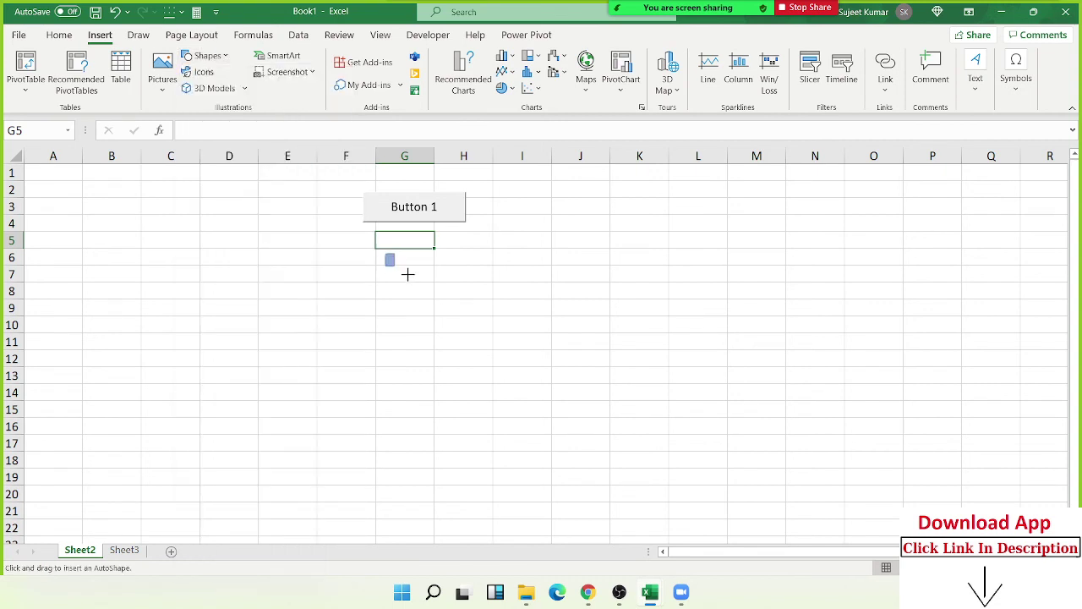
left_click(488, 330)
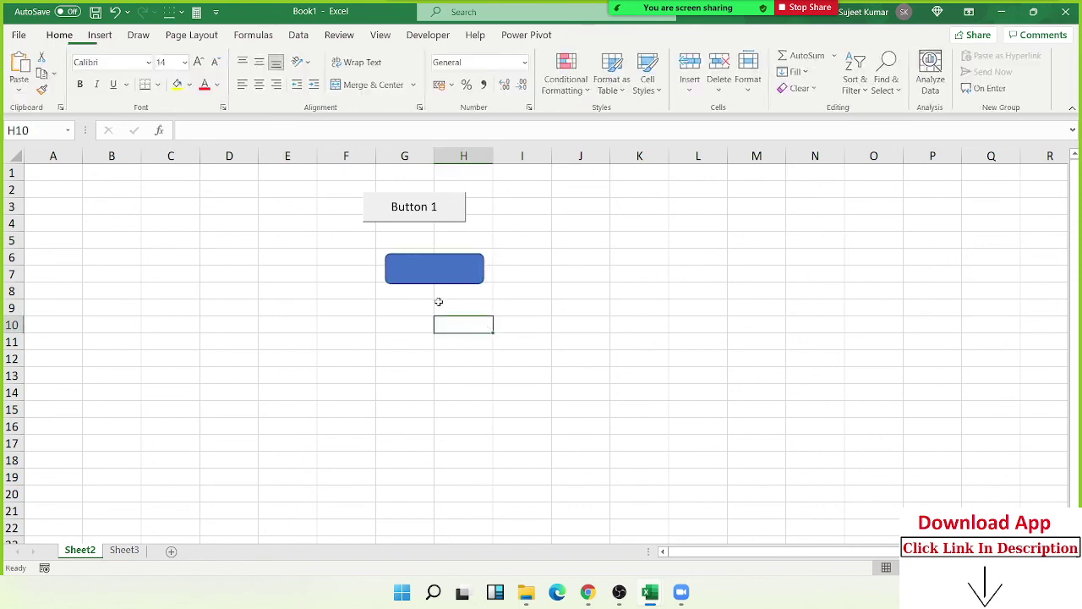
Assign the RAJ_1 macro to the rounded rectangle
right_click(432, 283)
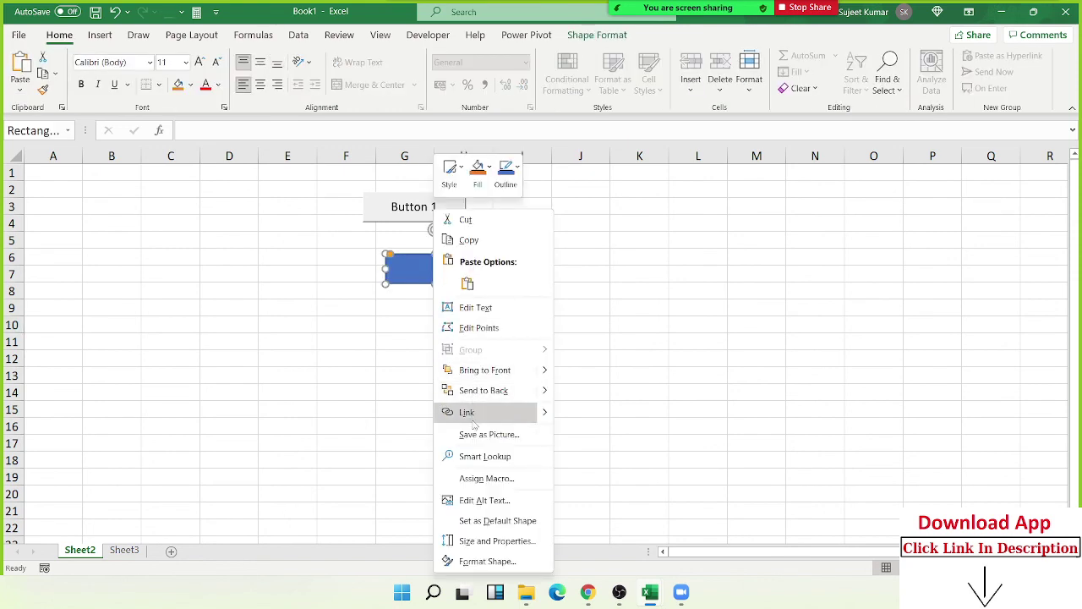
left_click(482, 478)
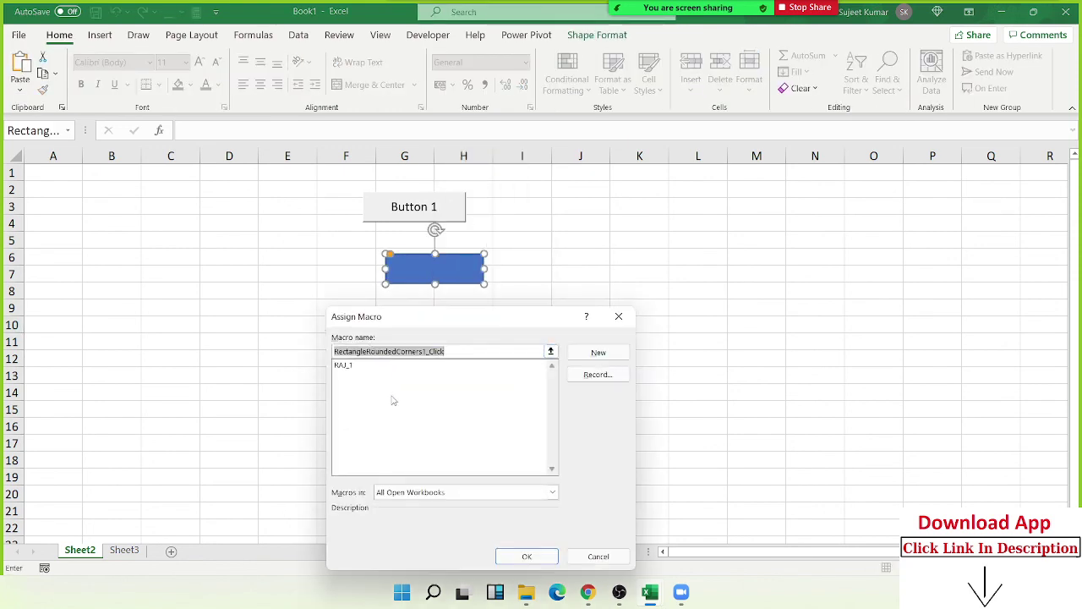
left_click(345, 366)
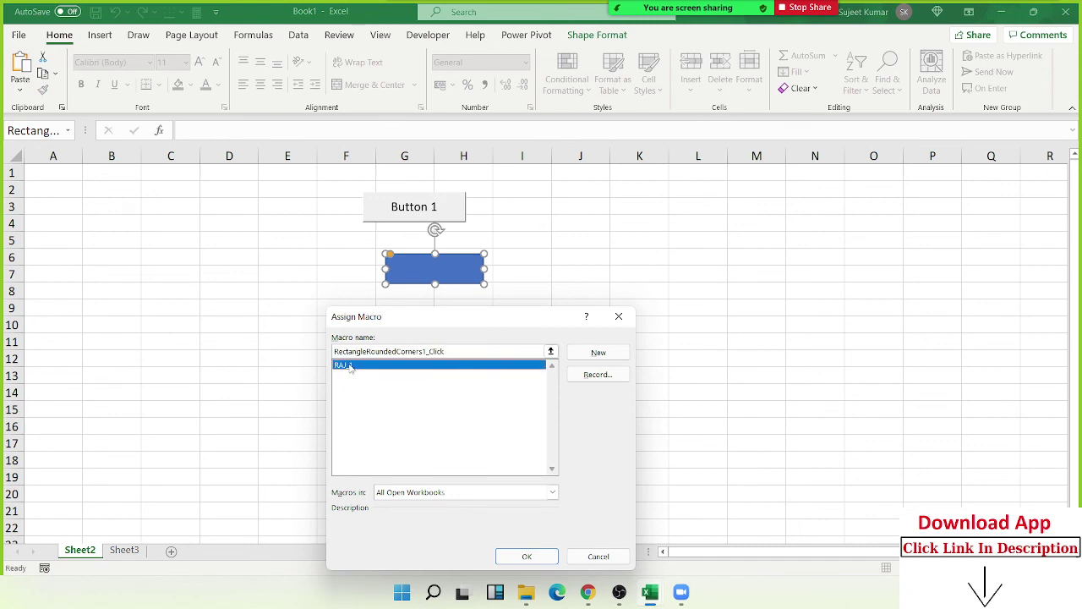
left_click(526, 556)
left_click(423, 394)
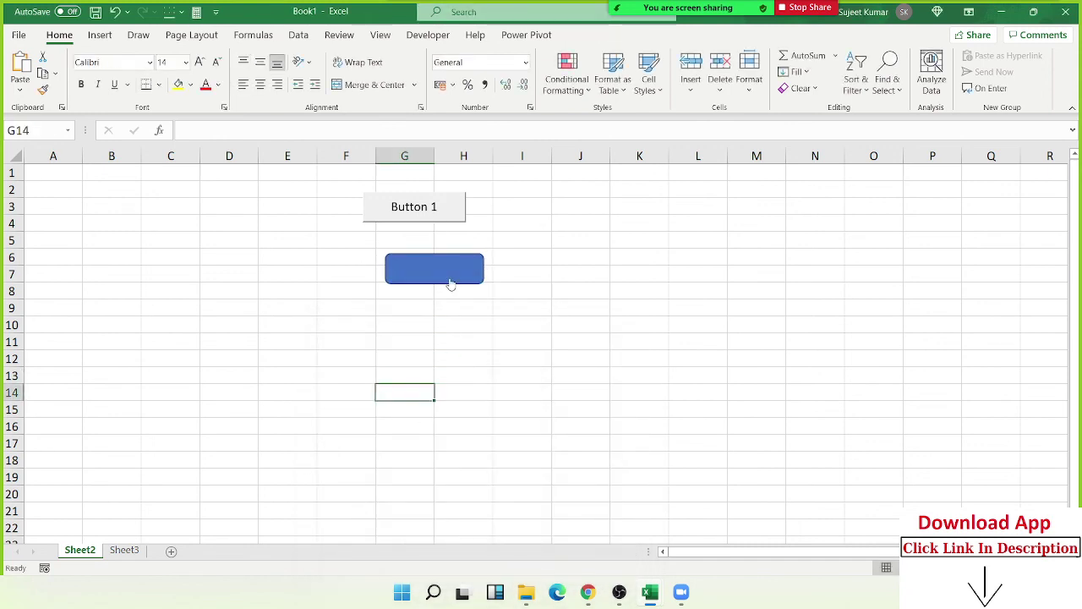
Select both Button 1 and the rounded rectangle and delete them
left_click(255, 212)
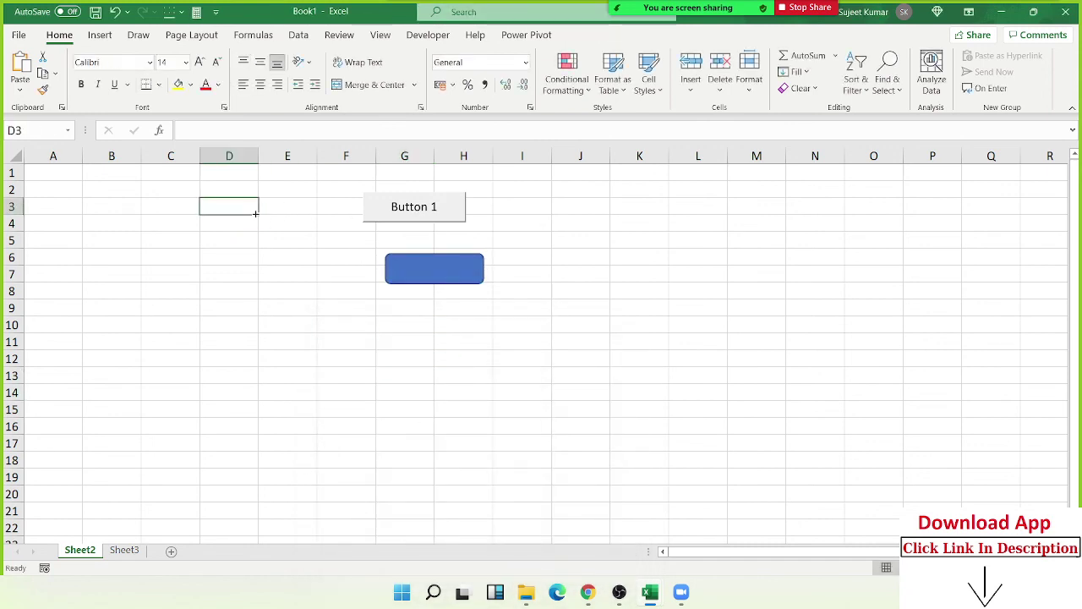
right_click(406, 213)
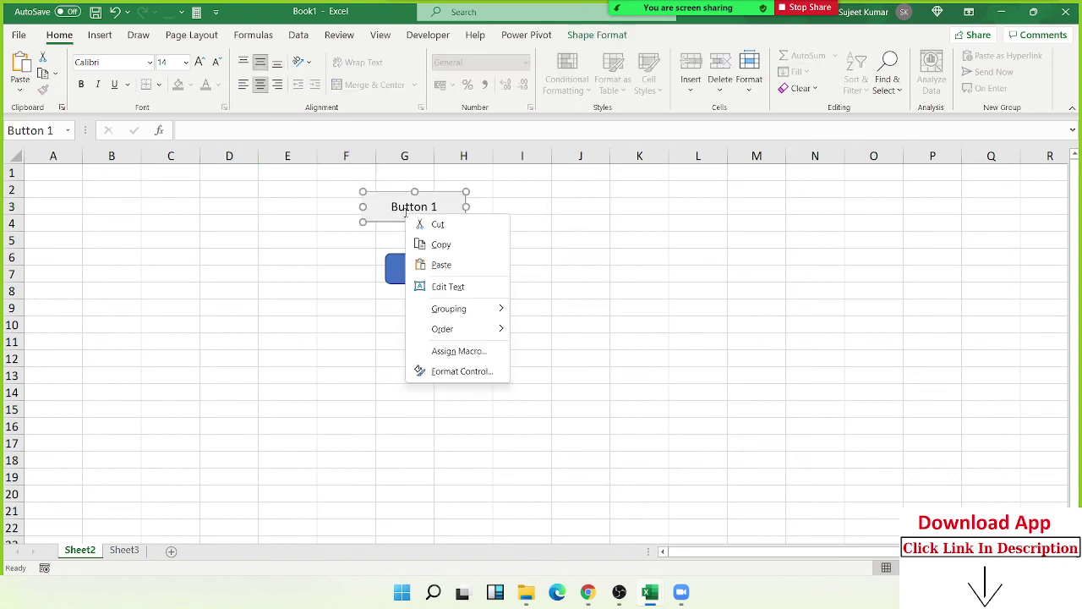
left_click(423, 263)
right_click(414, 268)
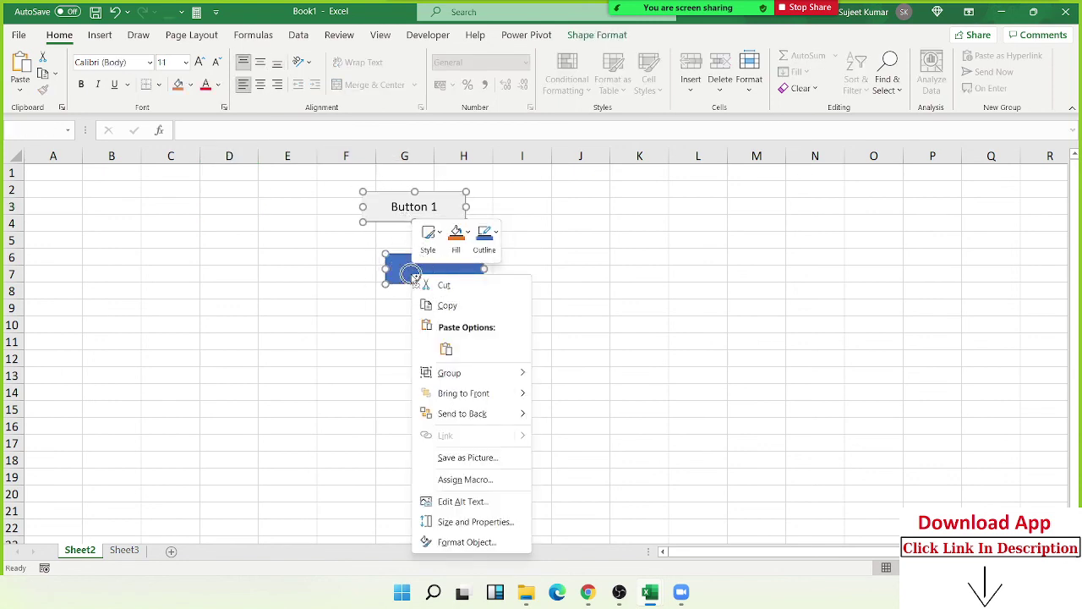
left_click(411, 273)
key("Delete")
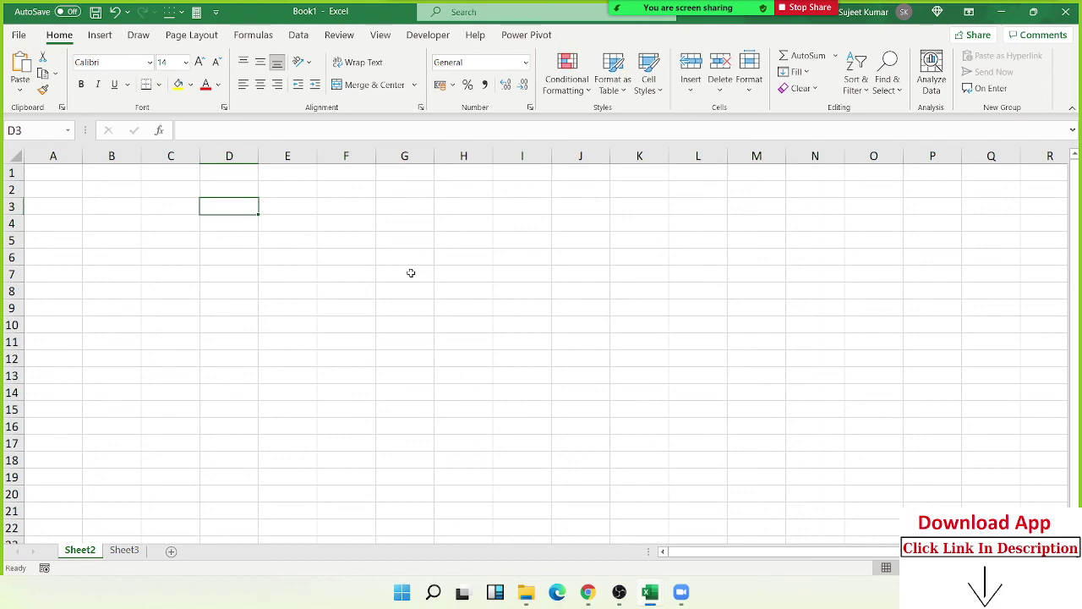
In the VBA editor, type Application, Workbooks, Sheets and Range on separate lines inside RAJ_1
key("alt+Tab")
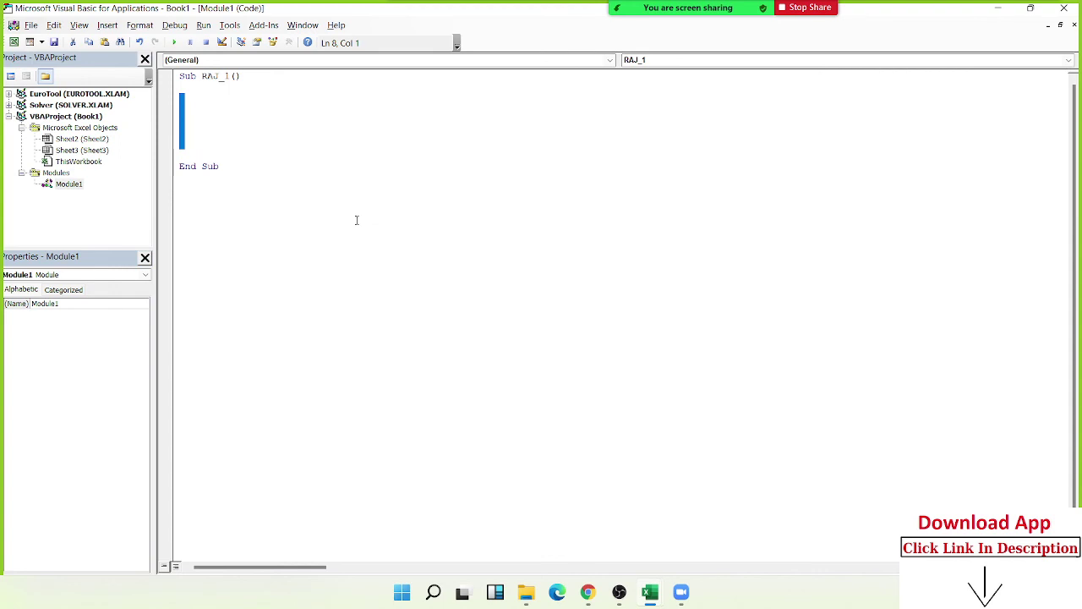
key("Left")
key("Down")
type("a")
type("pplica")
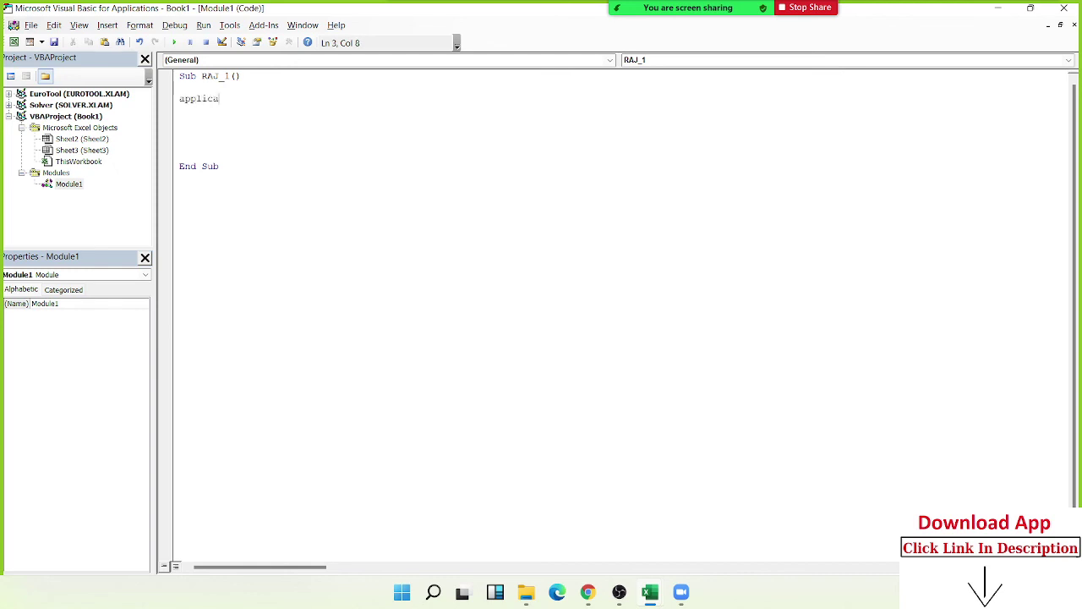
type("tion")
key("Return")
type("w")
type("orkbook")
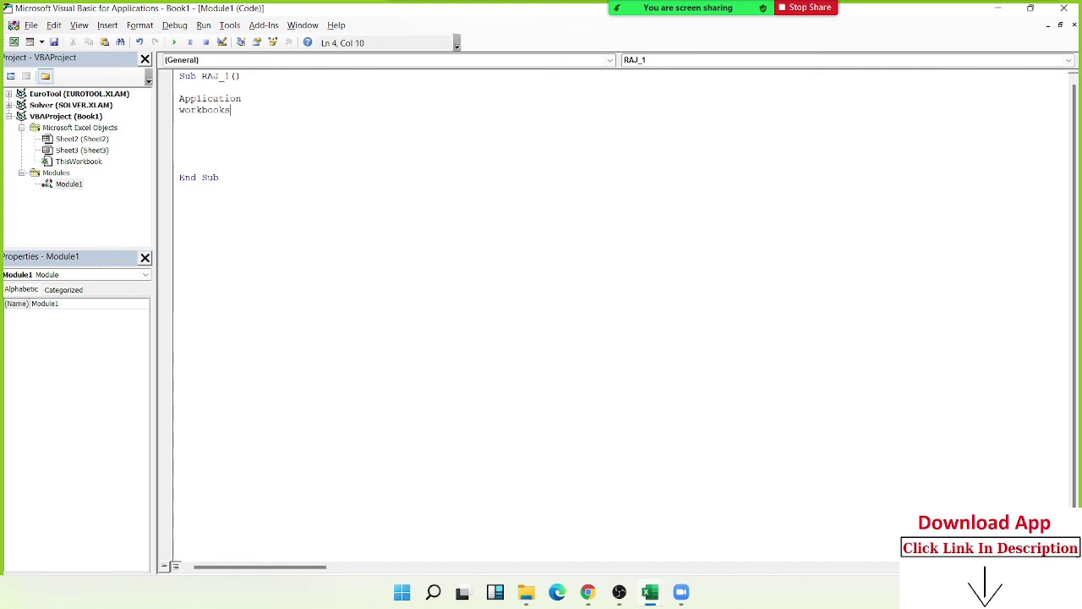
type("s")
key("Return")
type("she")
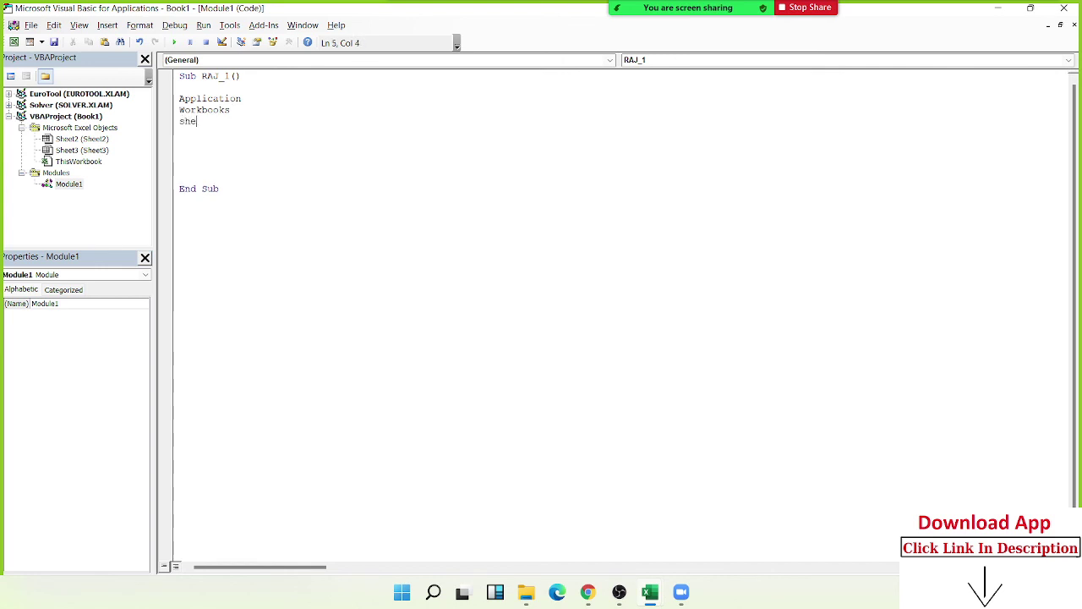
type("ets")
key("Return")
type("rang")
type("e")
key("Return")
Select the four object lines, then add blank lines below for the next statement
key("Up")
key("Up")
key("Up")
key("Up")
key("shift+Down")
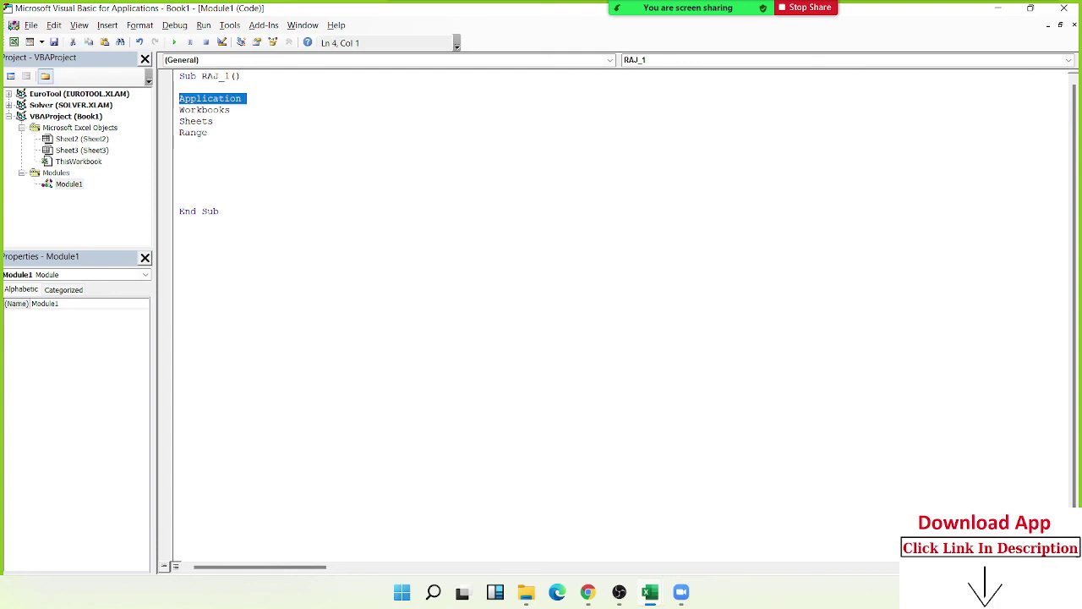
key("shift+Down")
key("shift+Down")
key("shift+Down")
key("shift+Down")
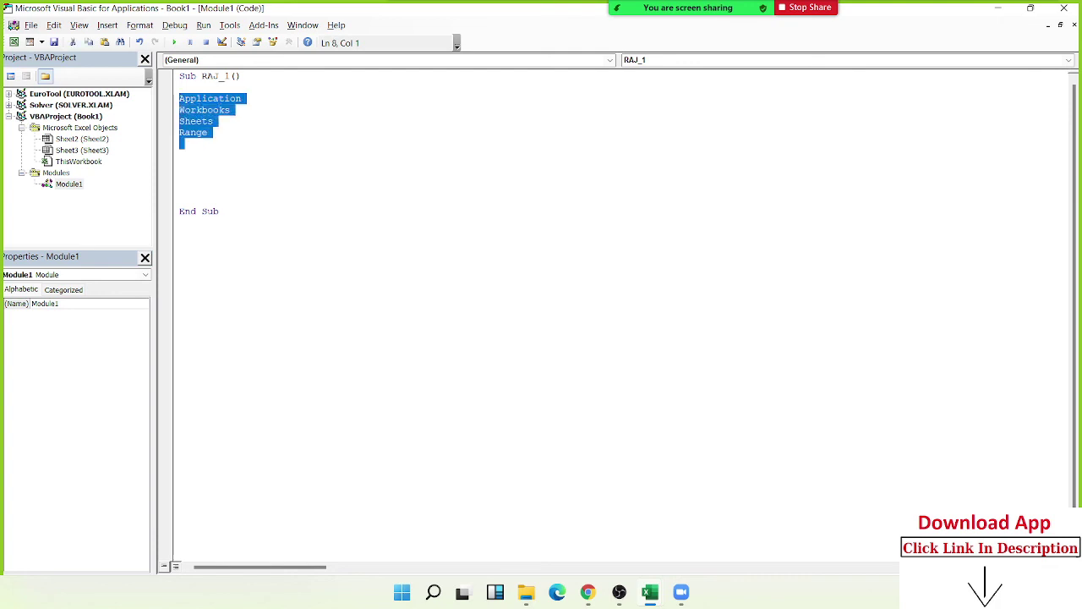
key("Down")
key("Return")
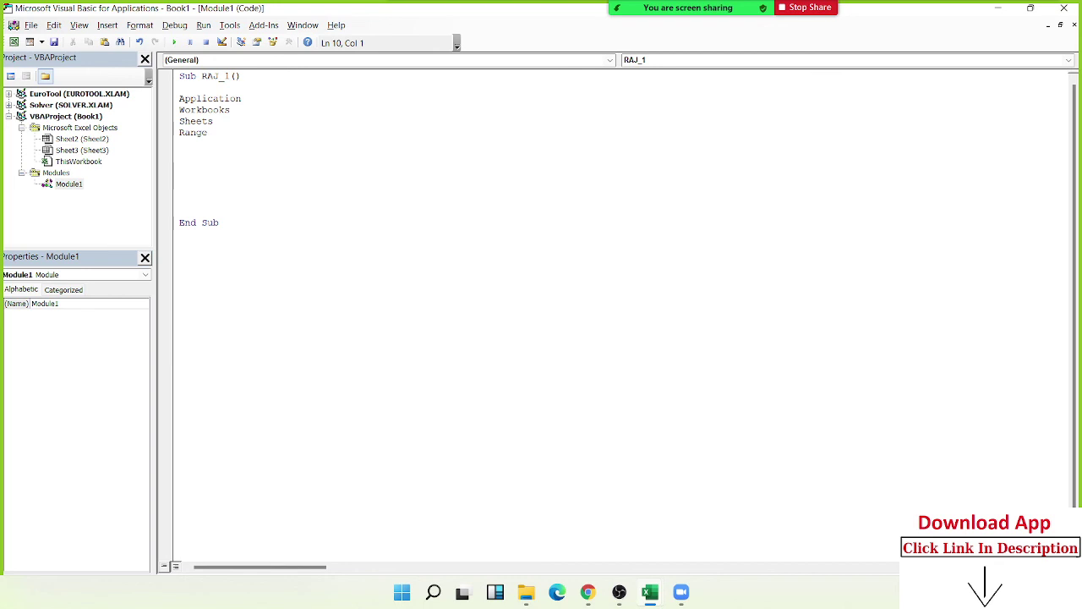
Write Workbooks("Book1.xlsx").SaveAs "C:\\2021\123.xlsx" as a new line in RAJ_1, completing the path
type("wo")
type("rkboo")
type("ks(\"")
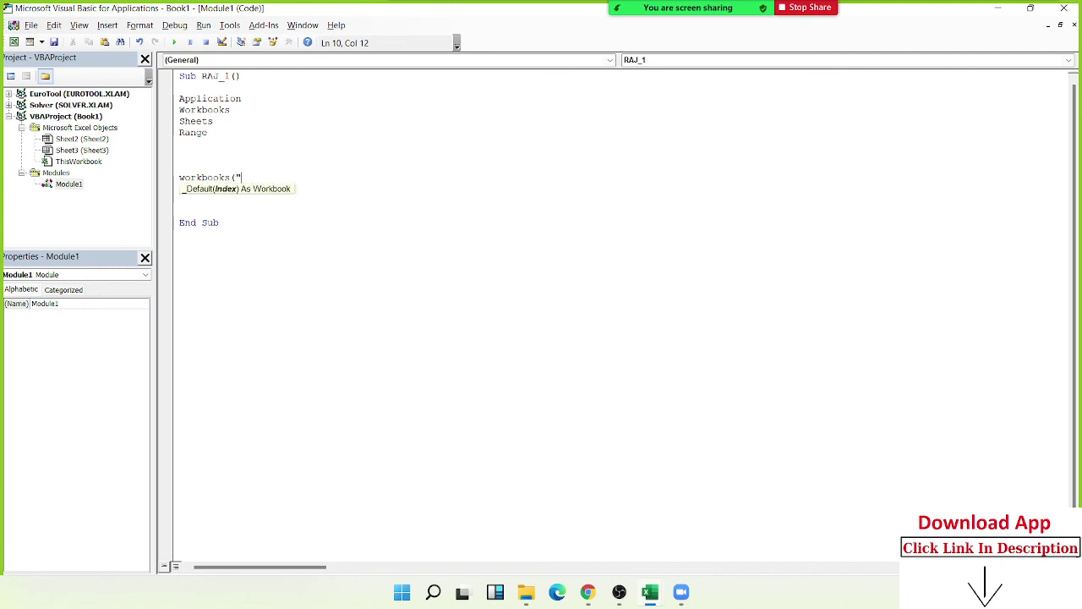
type("Book1.")
type("xlsx")
type(")")
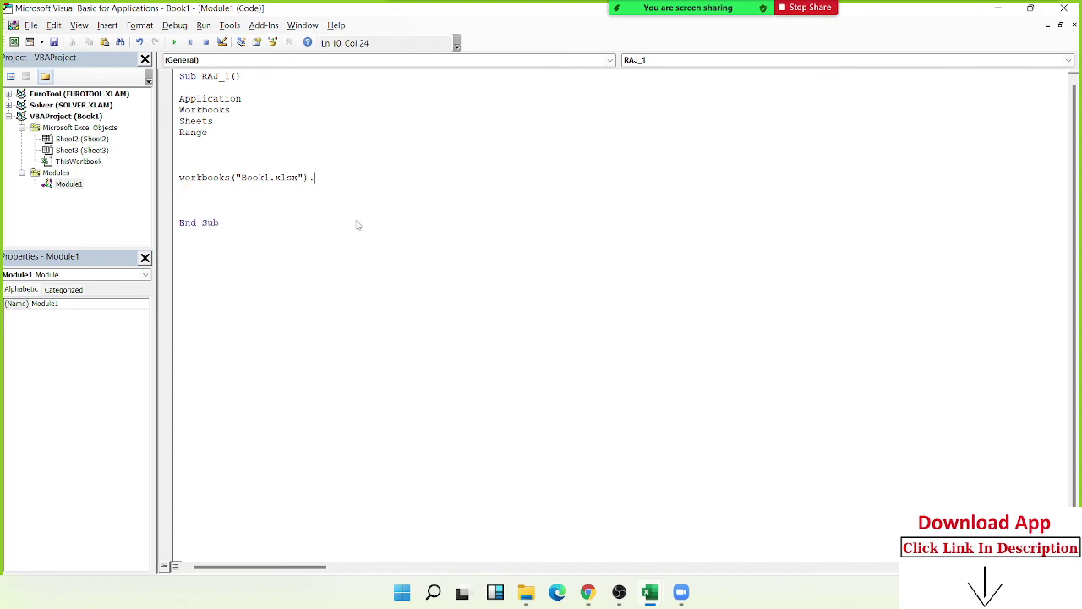
type(".saveAs ")
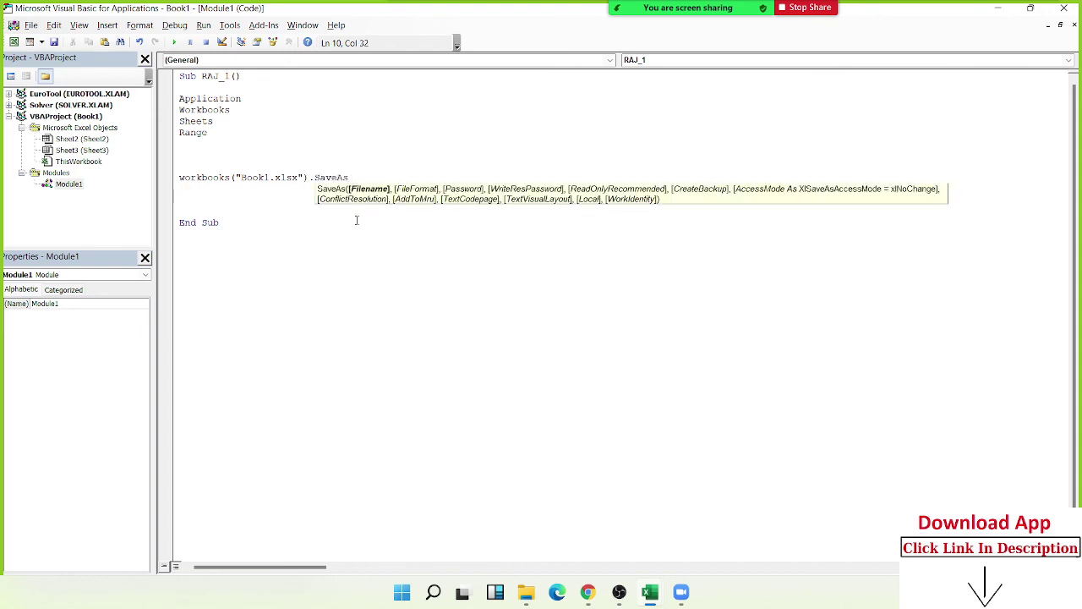
type("\"C:2")
type("02")
type("1")
type("\\")
left_click(404, 177)
type("\\")
type("123.xlsx")
type("\"")
key("Return")
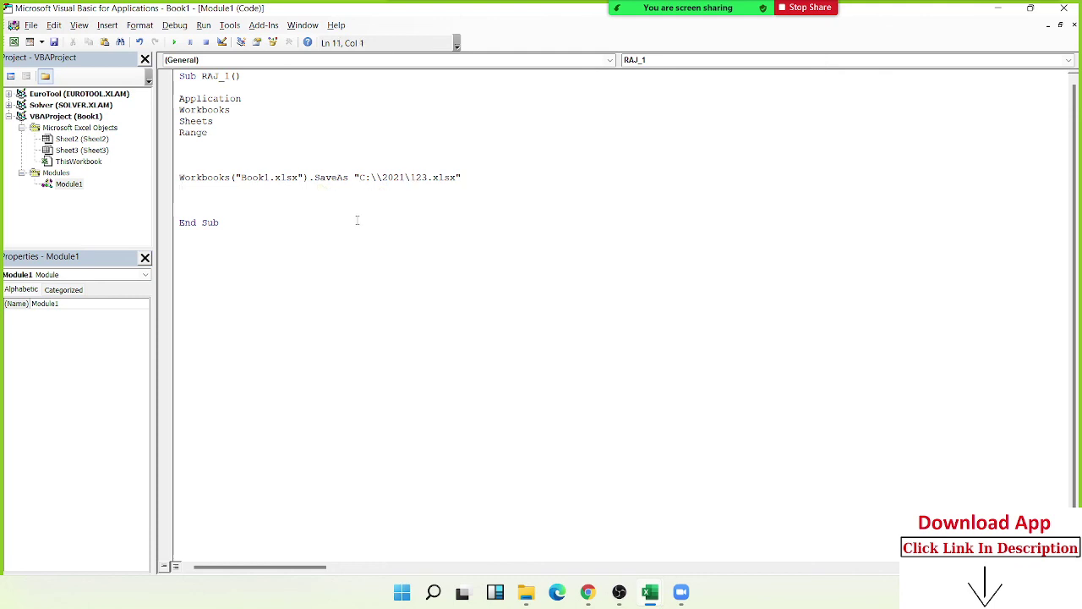
key("Left")
double_click(205, 178)
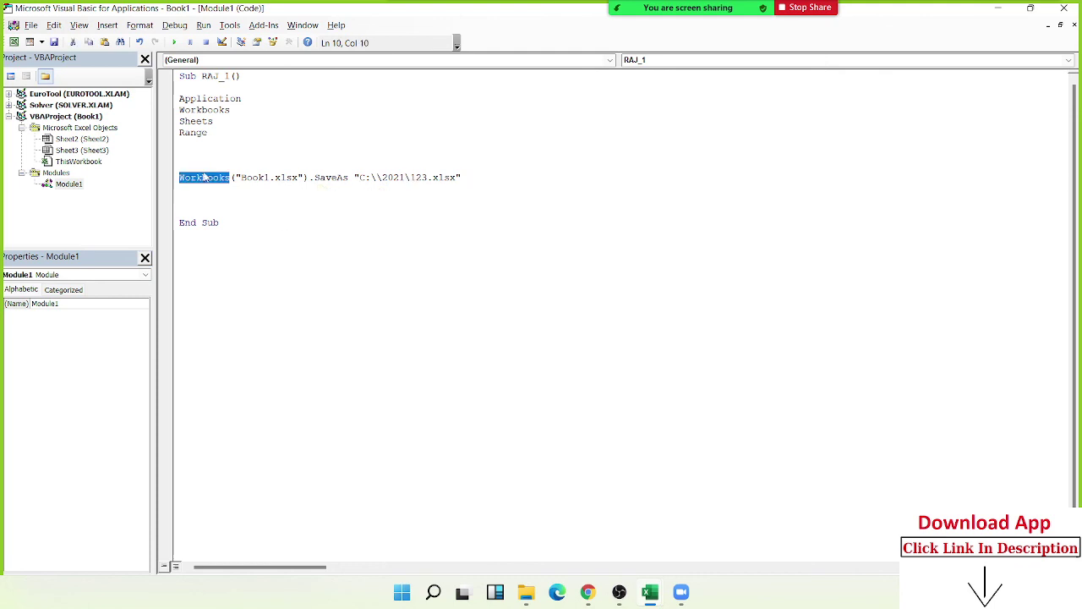
left_click(253, 177)
double_click(253, 178)
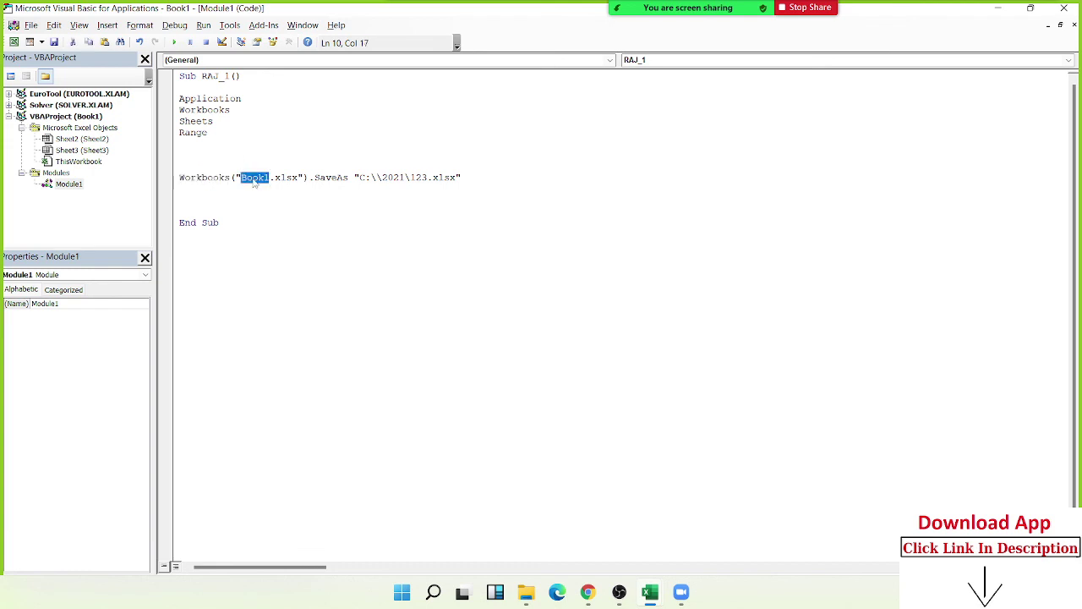
left_click(356, 189)
left_click_drag(180, 178, 229, 178)
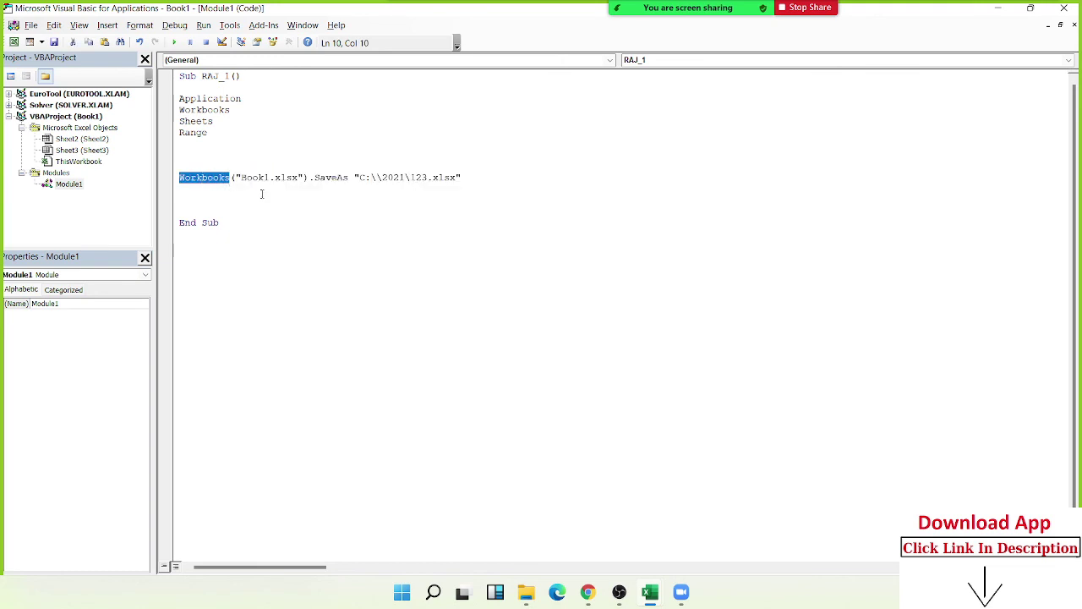
left_click_drag(252, 178, 287, 178)
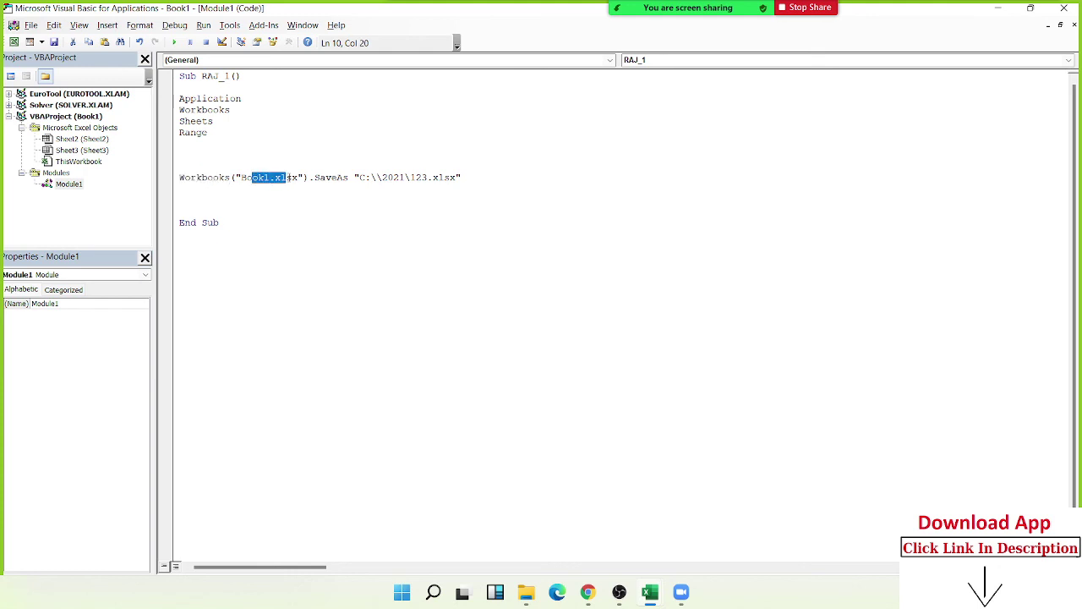
double_click(337, 177)
left_click_drag(363, 178, 423, 194)
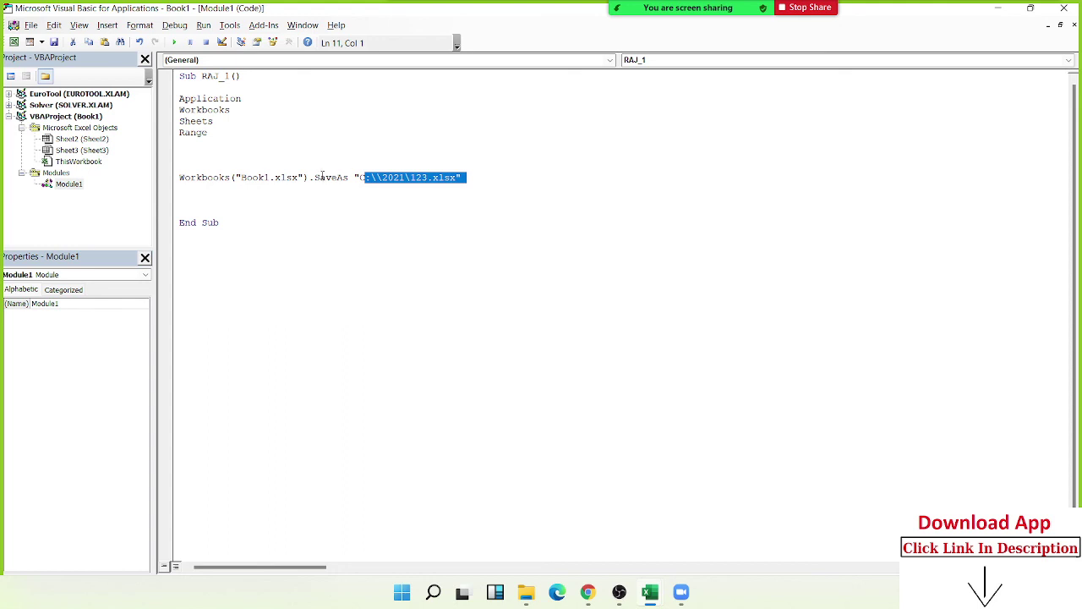
double_click(323, 177)
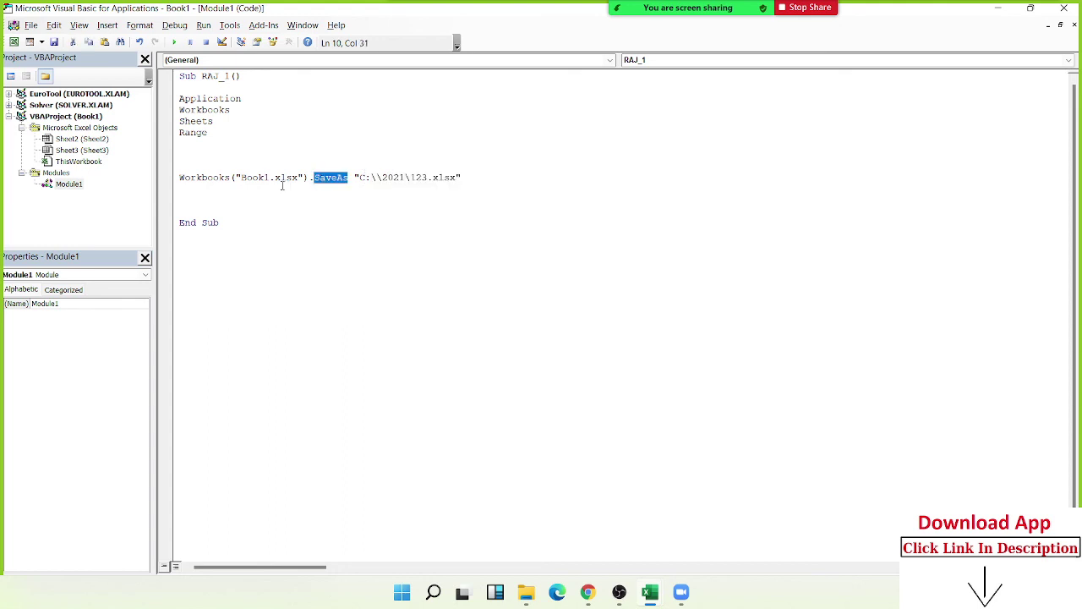
left_click(282, 185)
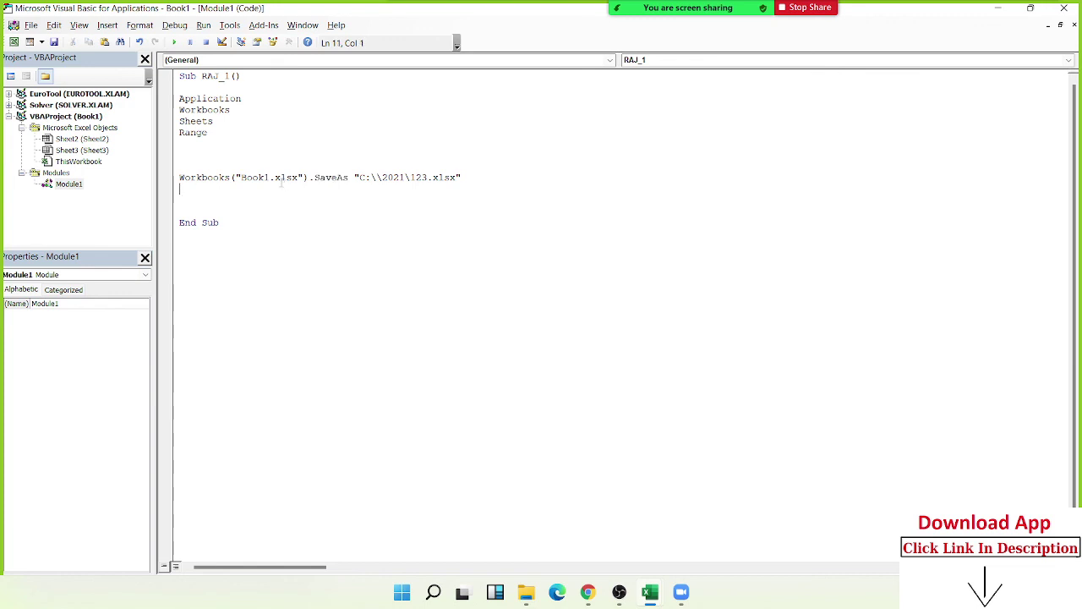
double_click(344, 177)
left_click(359, 178)
left_click_drag(220, 223, 183, 79)
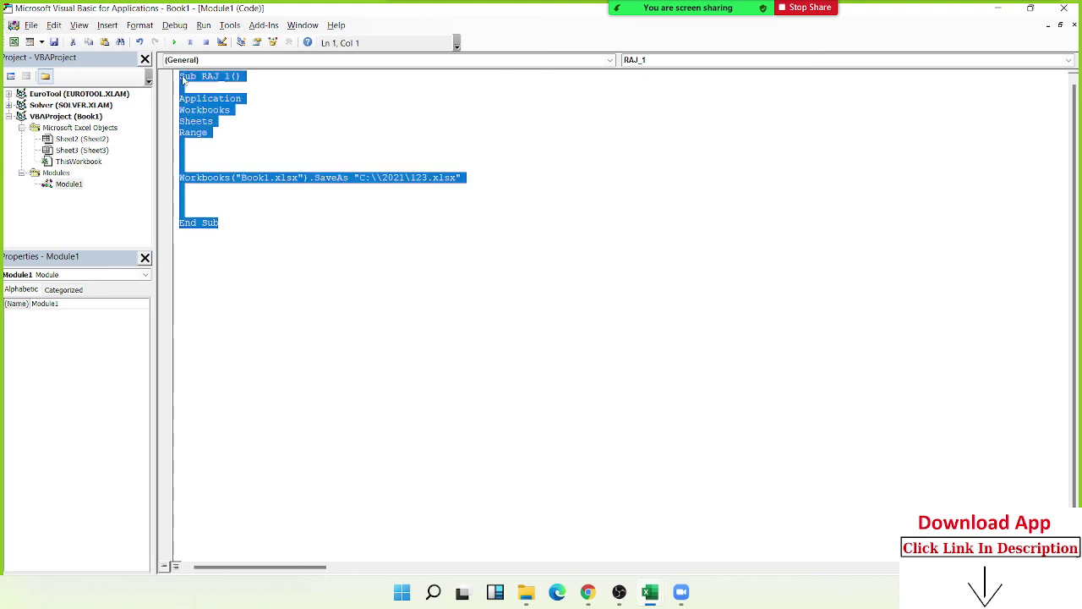
left_click(203, 196)
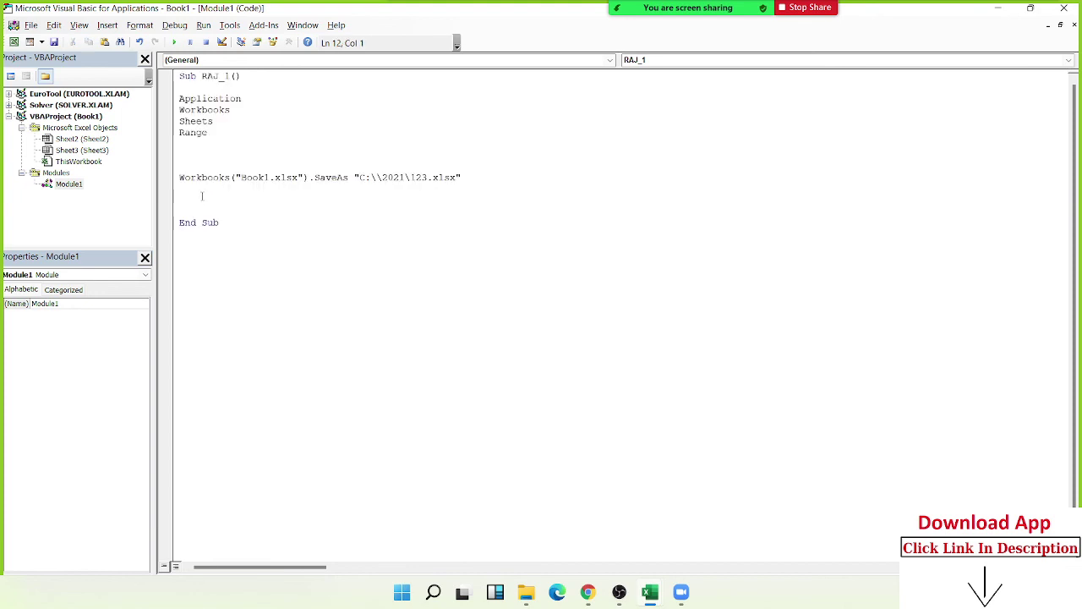
left_click_drag(215, 138, 179, 98)
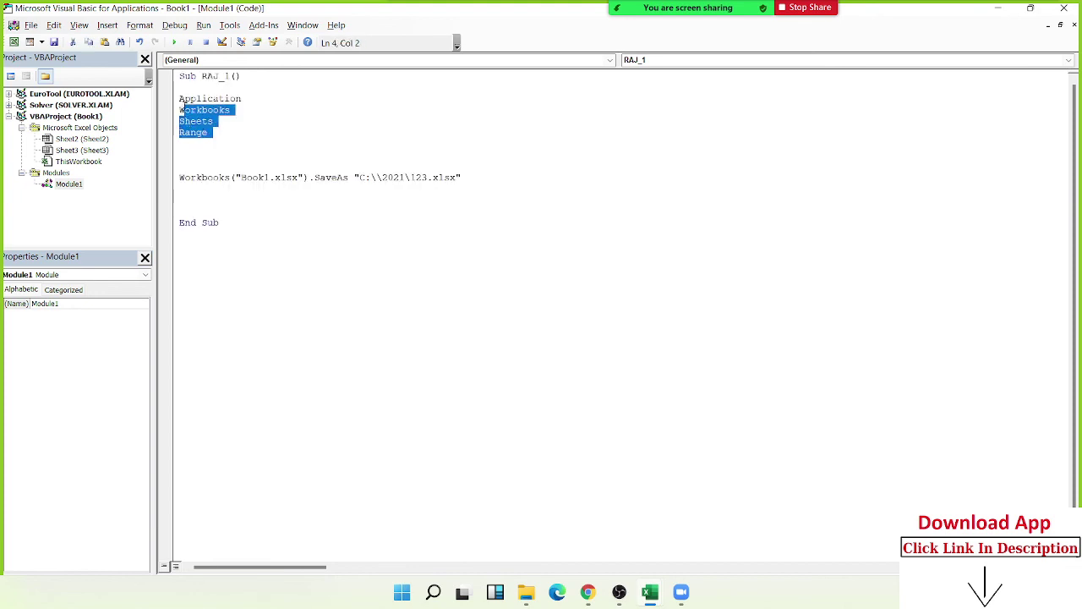
left_click(208, 161)
left_click_drag(210, 134, 184, 87)
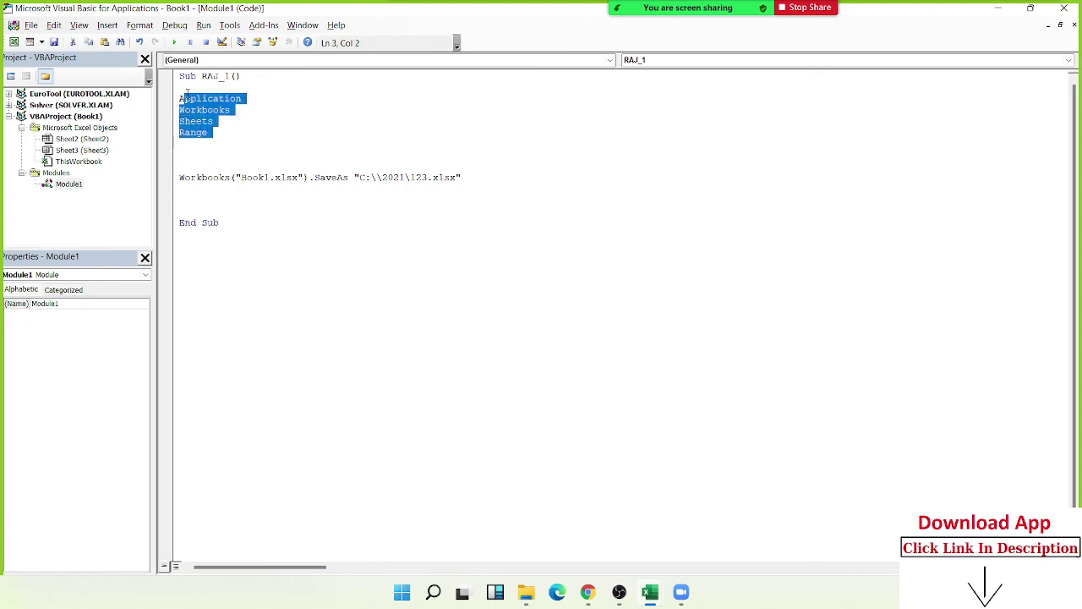